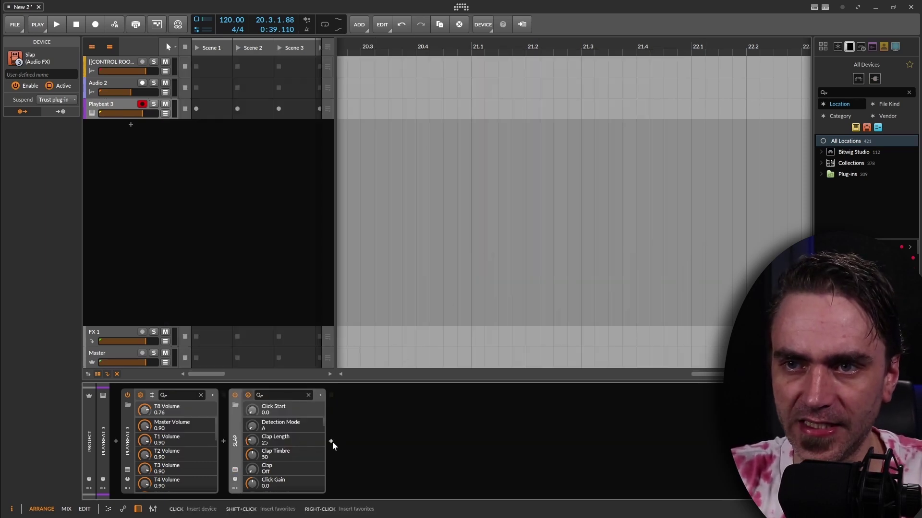
# Insert the Replacer device after Slap in the Playbeat 3 track's device chain
pyautogui.click(331, 441)
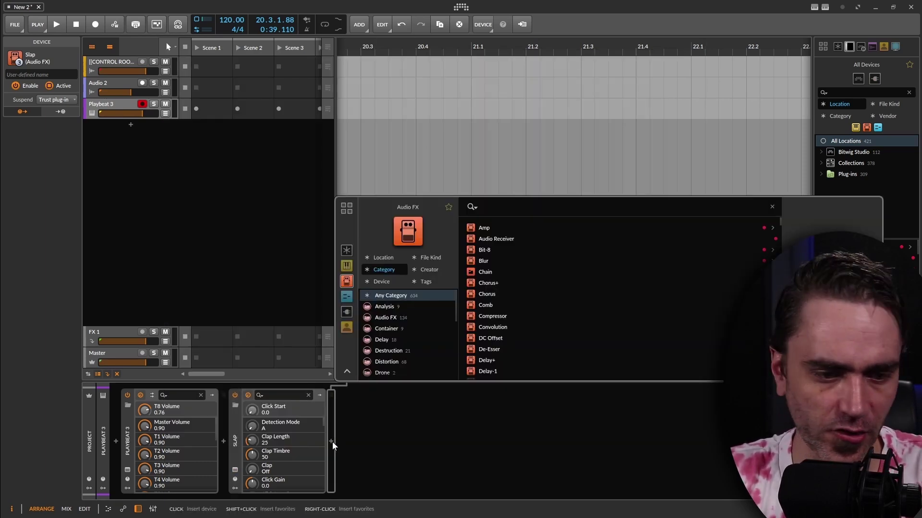
pyautogui.write('replac')
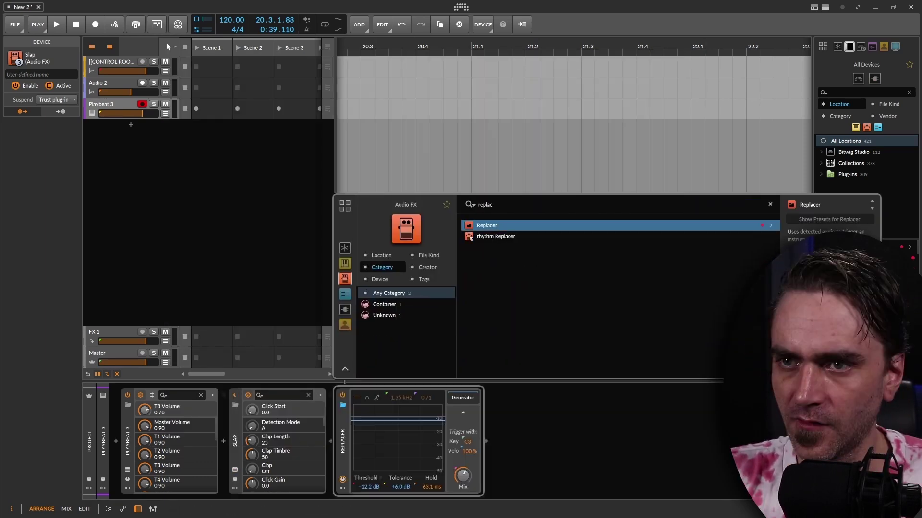
pyautogui.press('Return')
# Start playback and set Replacer's threshold to -21.6 dB and its hold time to 22.9 ms
pyautogui.press('space')
pyautogui.moveTo(372, 488); pyautogui.dragTo(372, 498)
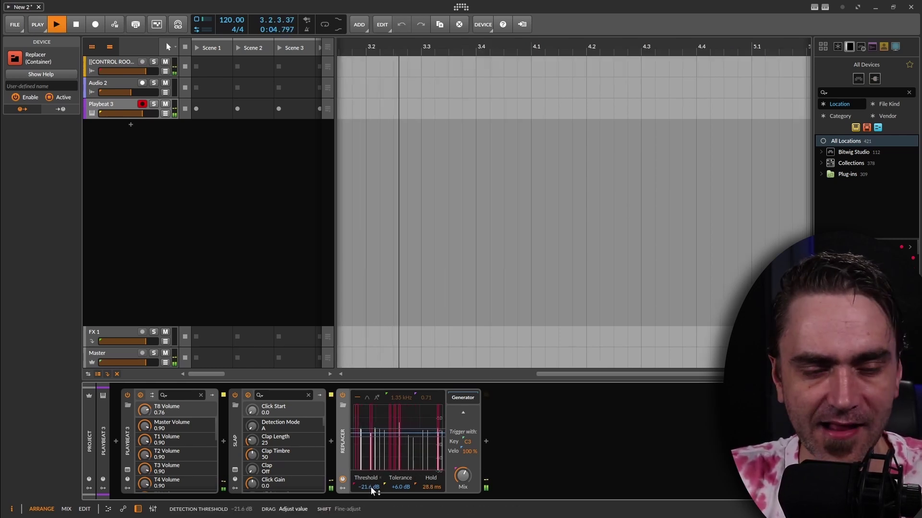
pyautogui.moveTo(431, 487); pyautogui.dragTo(431, 502)
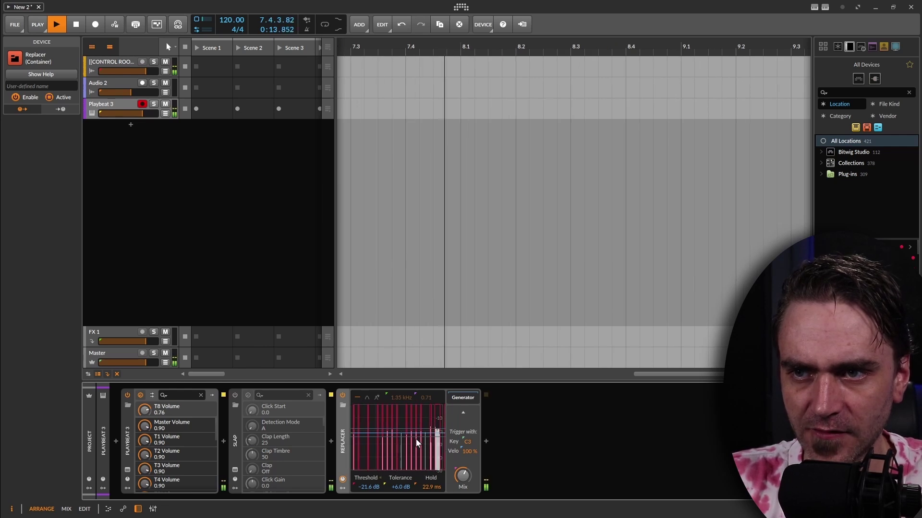
# Listen to the beat with Replacer bypassed while viewing Slap's plug-in window, and close that window
pyautogui.click(342, 395)
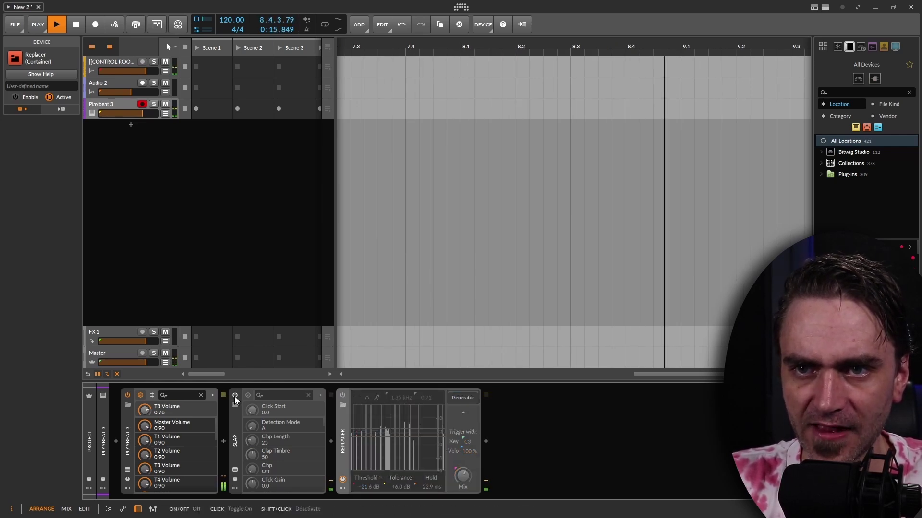
pyautogui.click(236, 402)
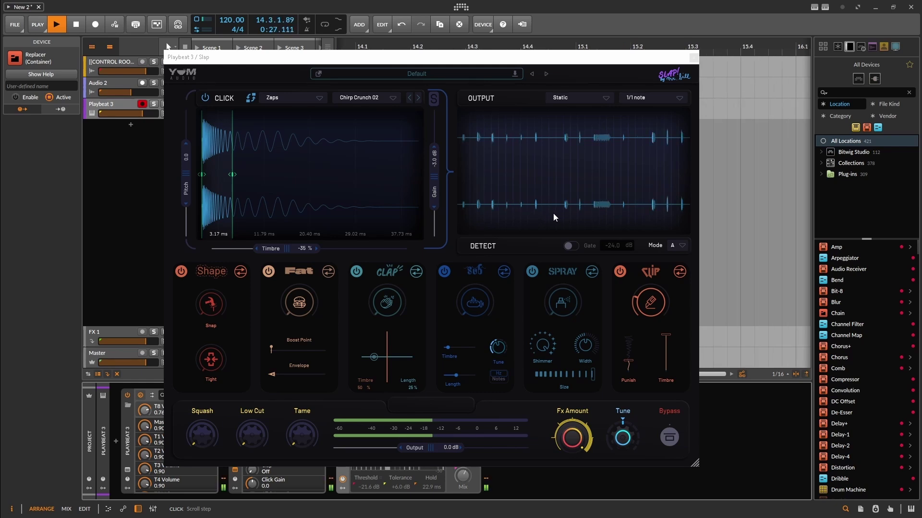
pyautogui.click(693, 58)
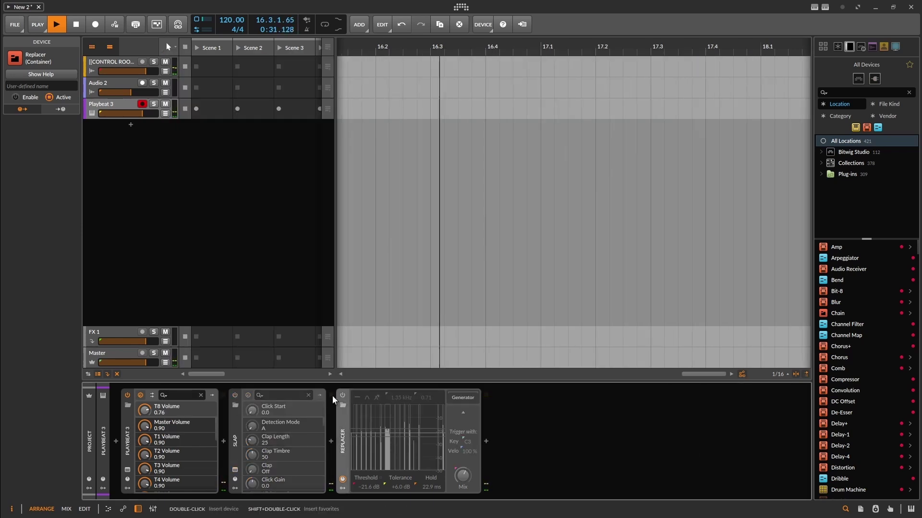
# Listen again with Replacer re-enabled, stop playback and delete Replacer from the device chain
pyautogui.click(342, 394)
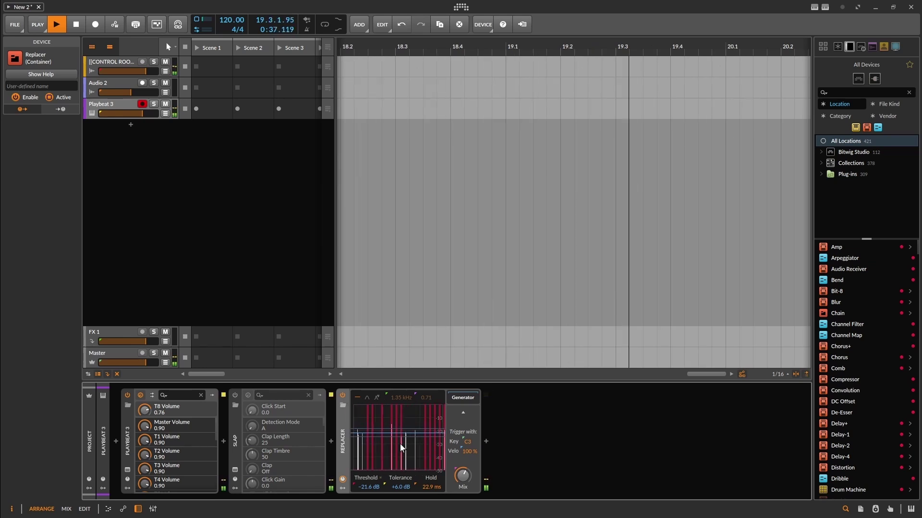
pyautogui.press('space')
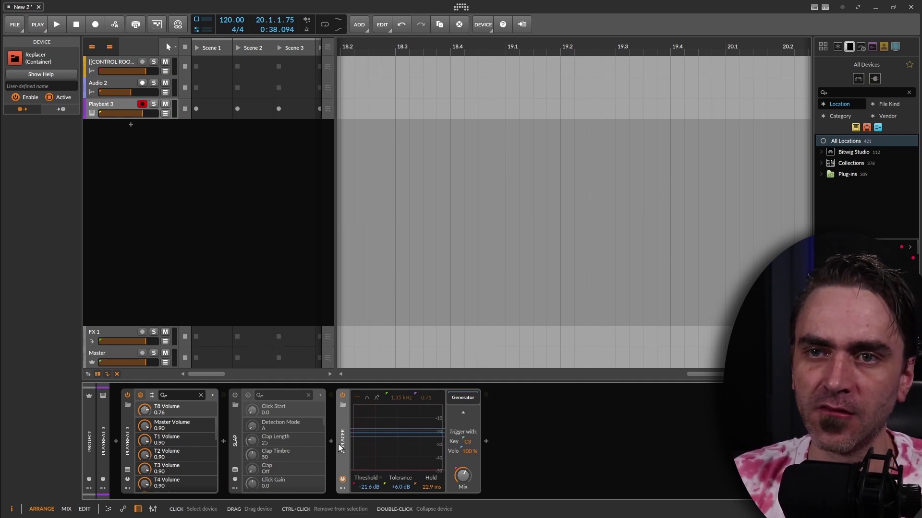
pyautogui.press('Delete')
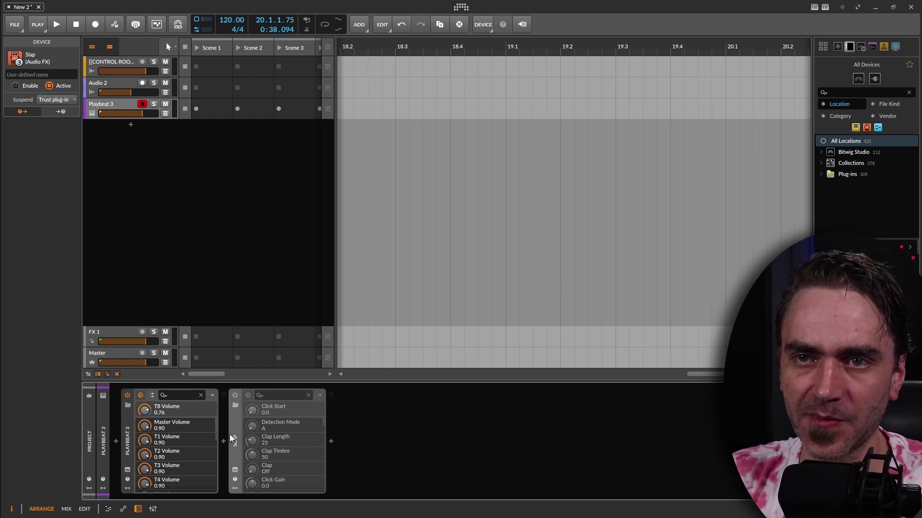
# Open Slap's plug-in window and look through the available click categories and the samples in the Zaps category
pyautogui.click(235, 470)
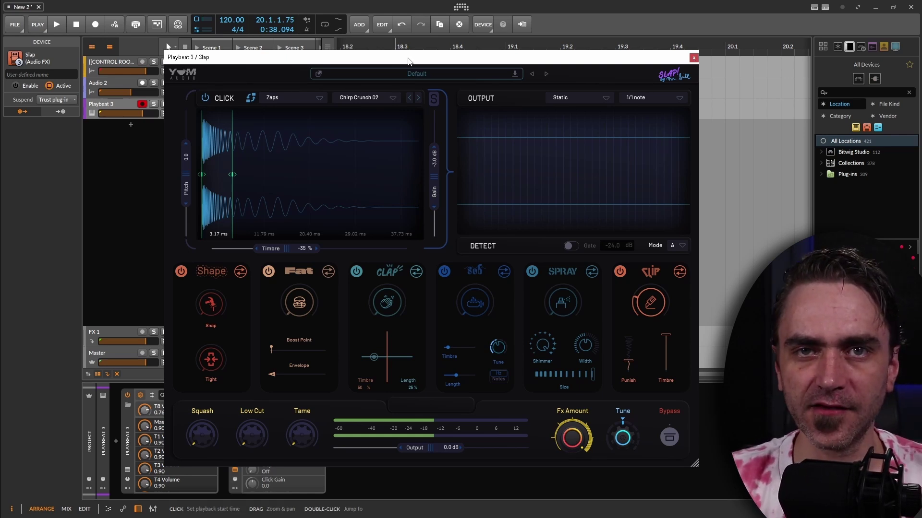
pyautogui.click(292, 97)
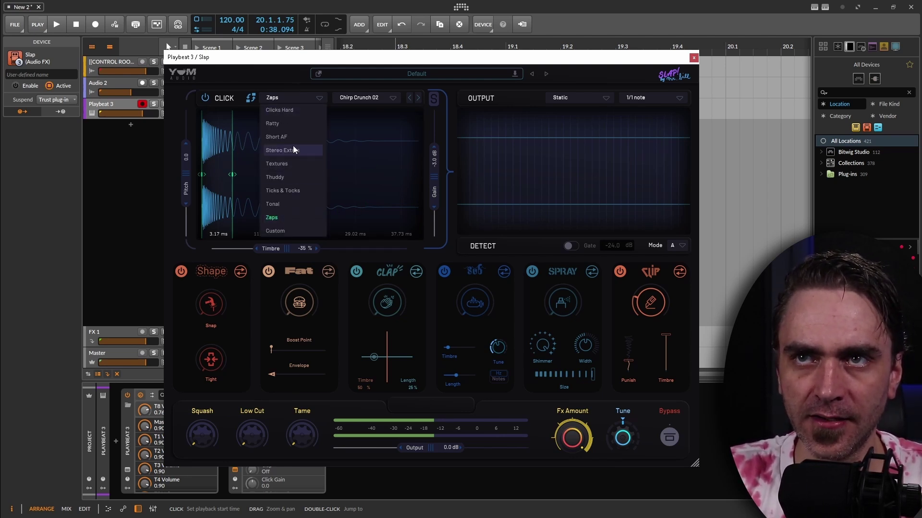
pyautogui.click(380, 97)
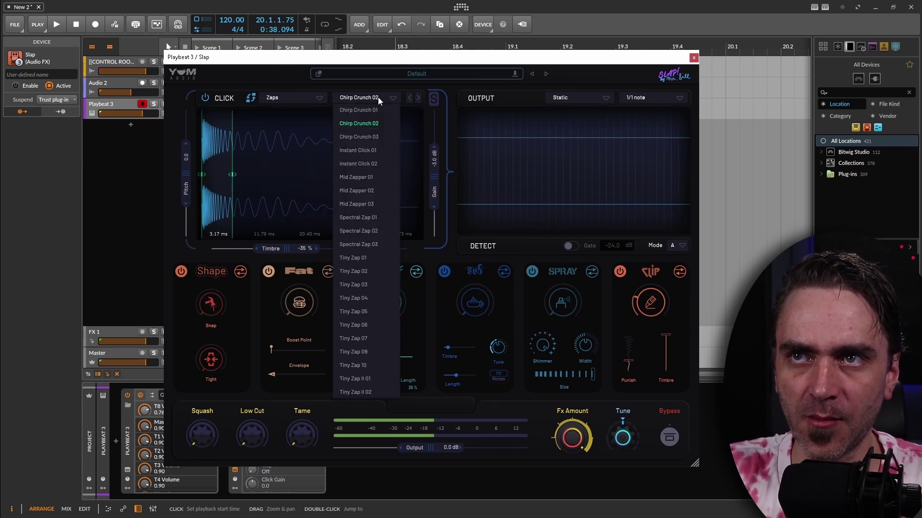
pyautogui.click(310, 97)
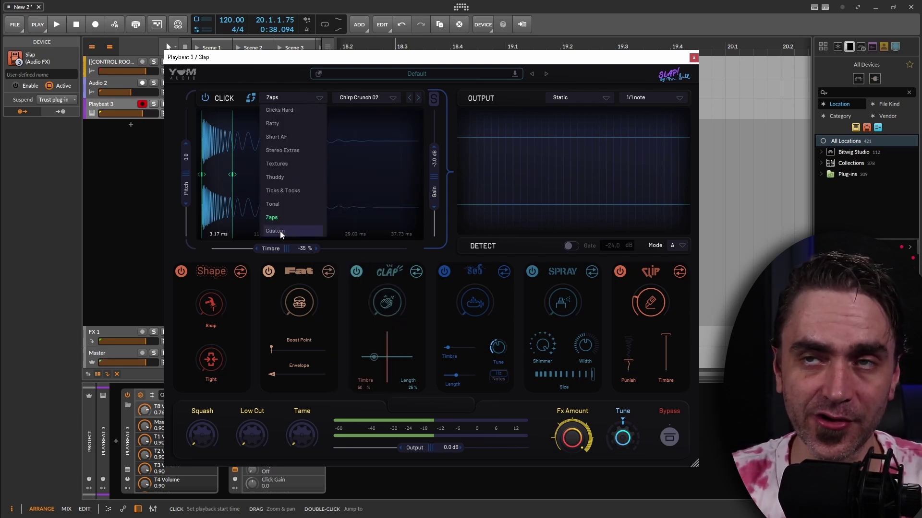
pyautogui.click(290, 94)
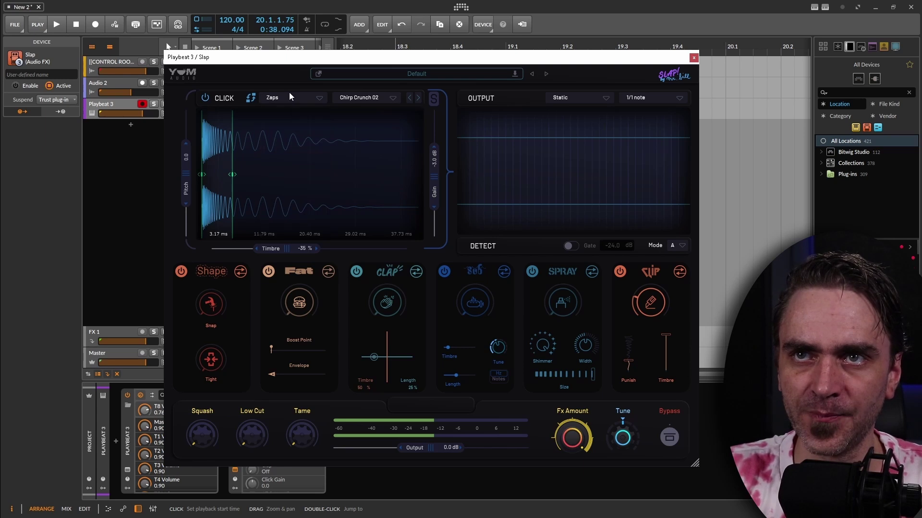
# Switch Slap's Click section off and back on, and toggle its click mode over and back
pyautogui.click(203, 99)
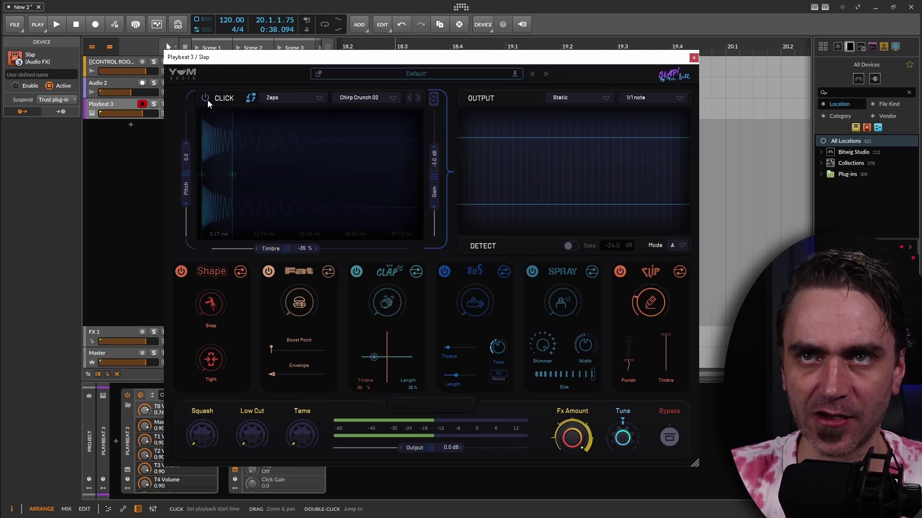
pyautogui.click(207, 100)
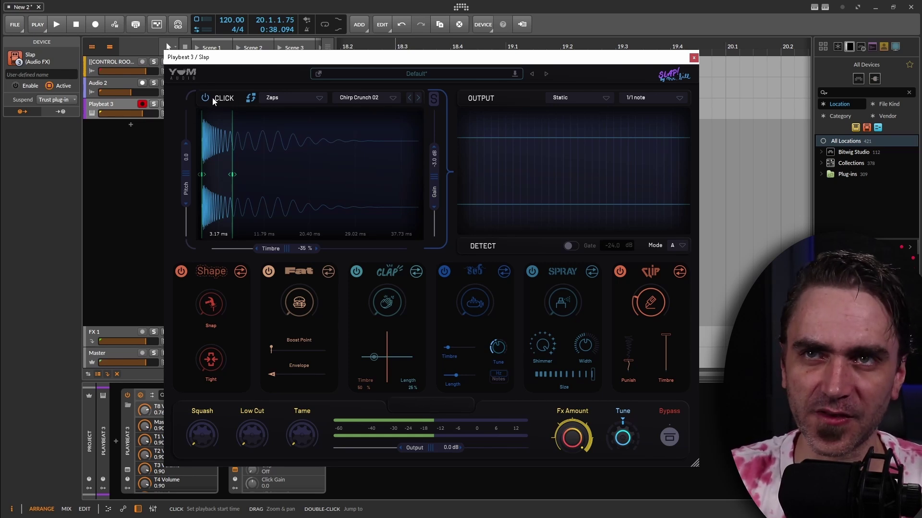
pyautogui.click(250, 100)
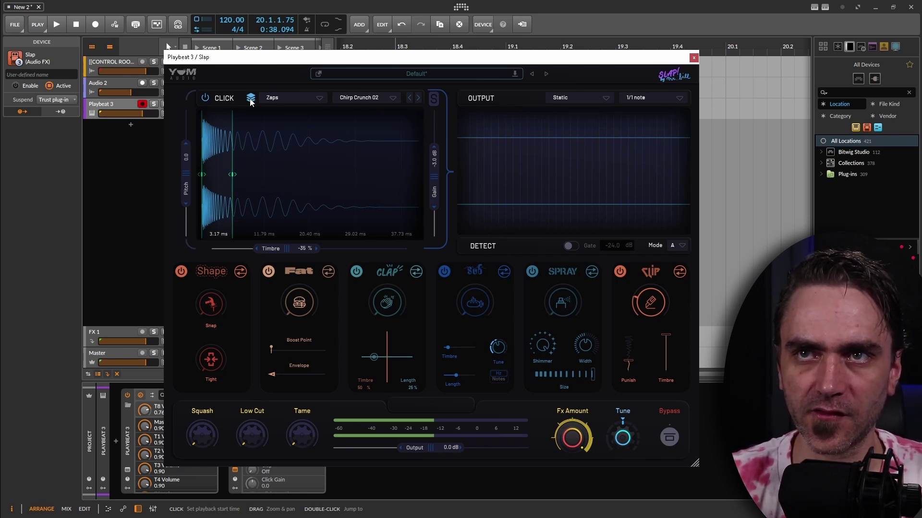
pyautogui.click(250, 100)
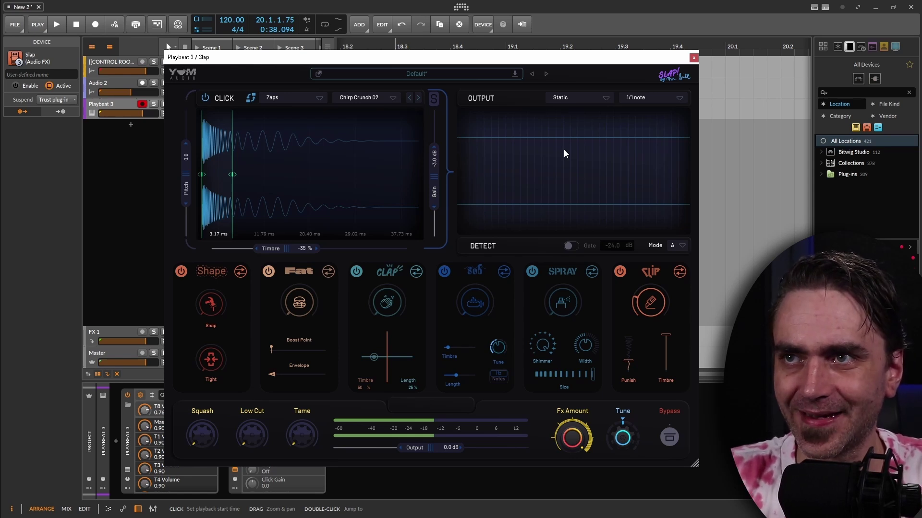
# Enable the Slap device and play the beat in short bursts to view its output waveform
pyautogui.press('space')
pyautogui.press('space')
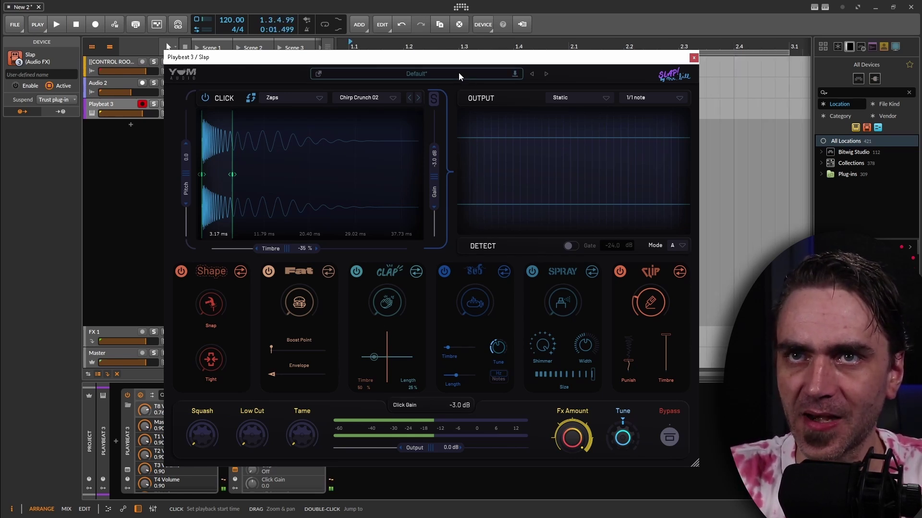
pyautogui.press('space')
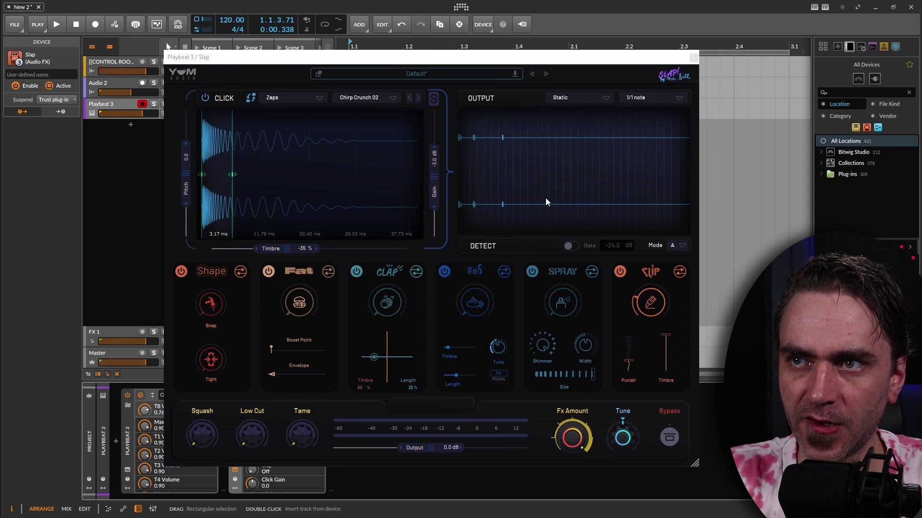
# Toggle the Detect gate on and off again, and check the detection mode options
pyautogui.click(570, 246)
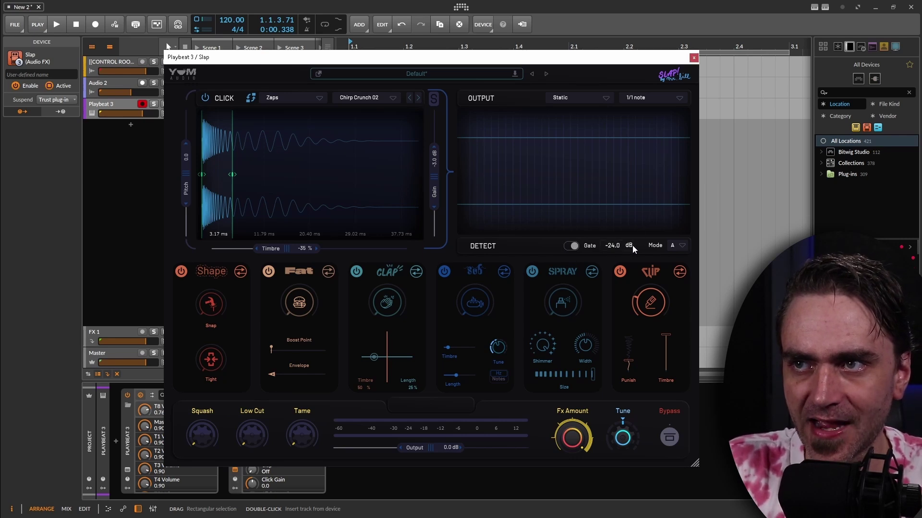
pyautogui.click(568, 246)
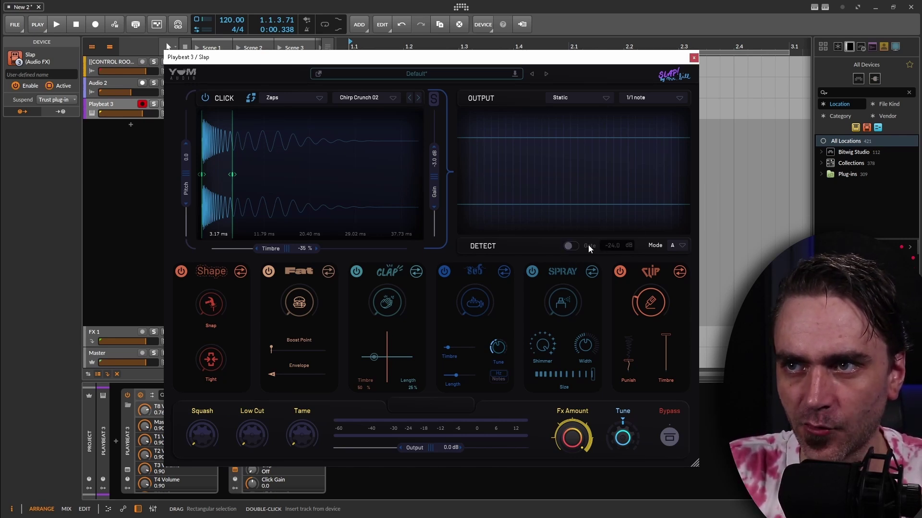
pyautogui.click(671, 246)
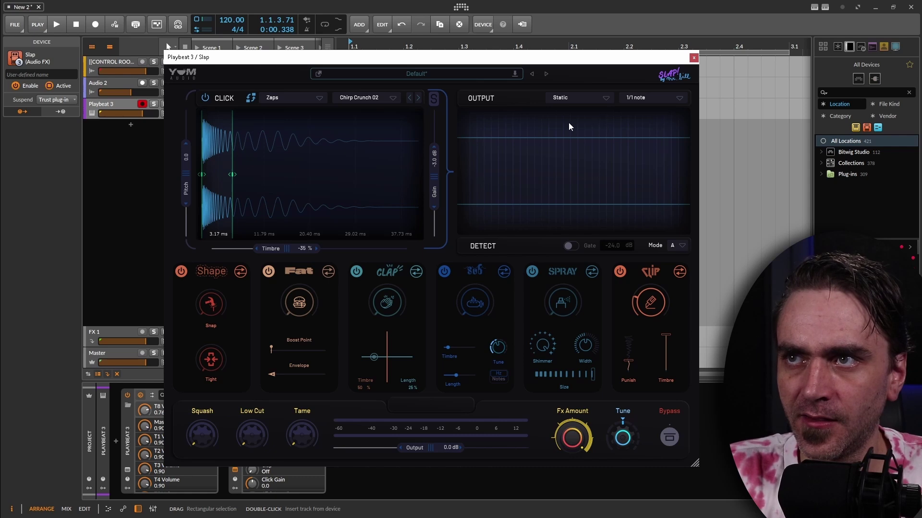
# During playback, try the One-Shot and Free modes of the output display and return it to Static
pyautogui.click(584, 98)
pyautogui.click(594, 180)
pyautogui.press('space')
pyautogui.click(578, 99)
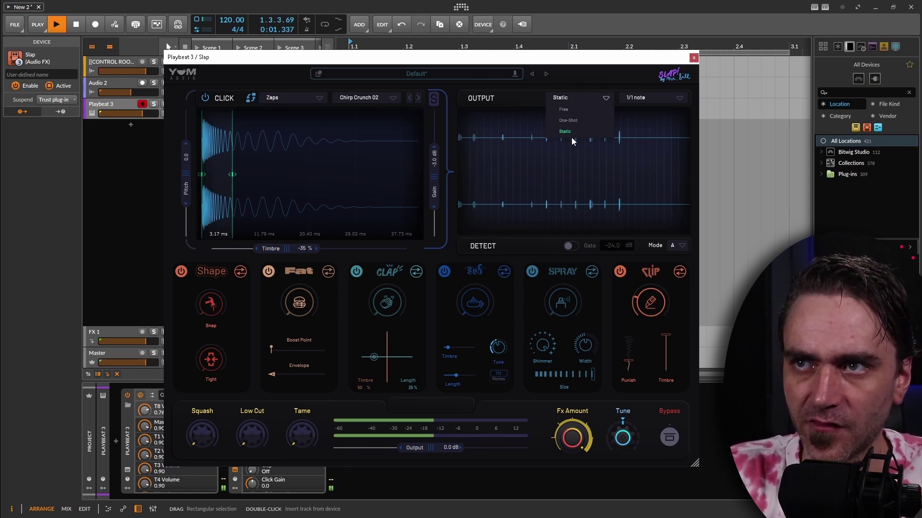
pyautogui.click(574, 123)
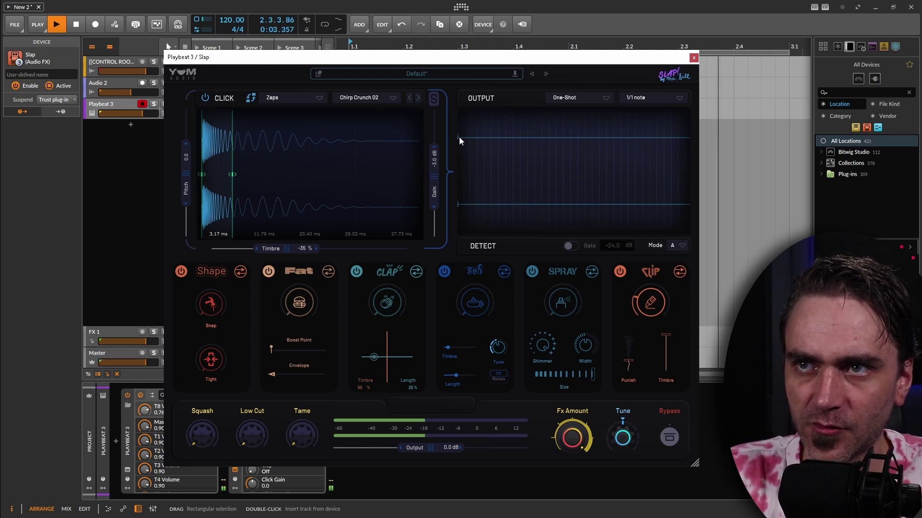
pyautogui.click(564, 98)
pyautogui.click(574, 111)
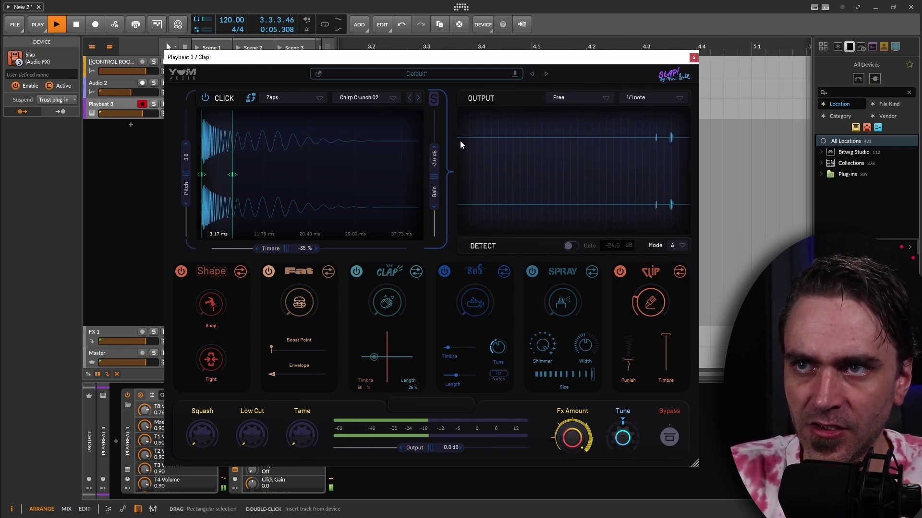
pyautogui.click(589, 97)
pyautogui.click(576, 133)
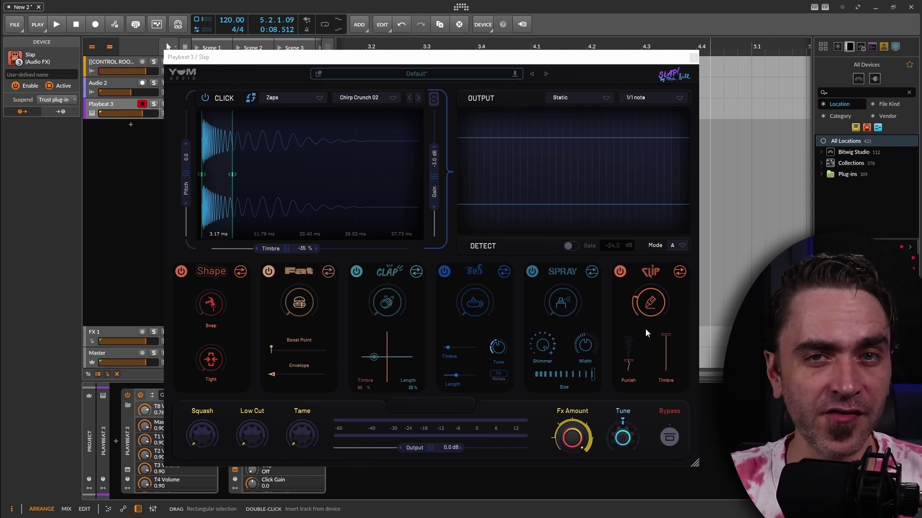
# Move the Sub module ahead of Clap and turn off all the other effect modules
pyautogui.moveTo(401, 274)
pyautogui.mouseDown()
pyautogui.moveTo(220, 273)
pyautogui.moveTo(384, 282)
pyautogui.moveTo(396, 280)
pyautogui.moveTo(356, 276)
pyautogui.moveTo(393, 273)
pyautogui.mouseUp()
pyautogui.click(356, 273)
pyautogui.click(269, 272)
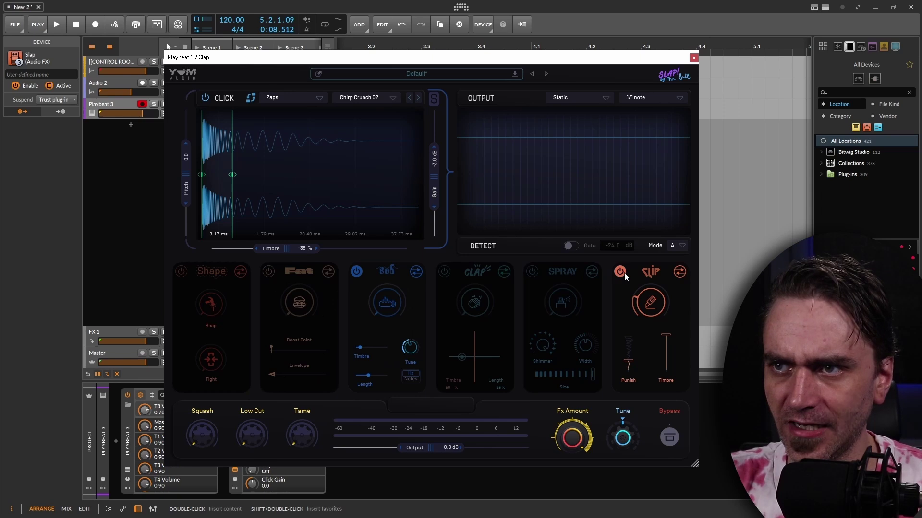
pyautogui.click(621, 272)
# Move the Sub module to the front of Slap's effect chain and raise its amount
pyautogui.moveTo(378, 275); pyautogui.dragTo(225, 280)
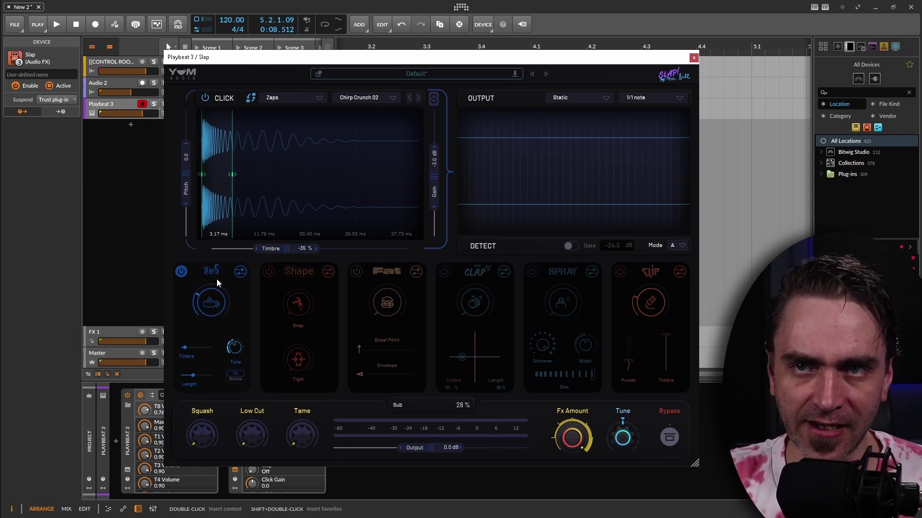
pyautogui.moveTo(223, 253); pyautogui.dragTo(221, 249)
pyautogui.moveTo(211, 300); pyautogui.dragTo(214, 278)
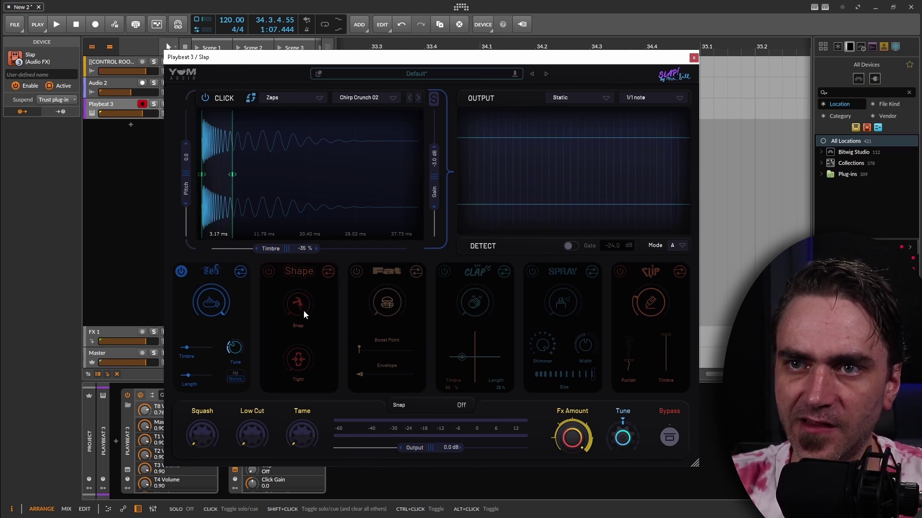
# Enable the Shape module, set Tight to about 35% and Snap to about 38%, and preview the beat
pyautogui.click(267, 271)
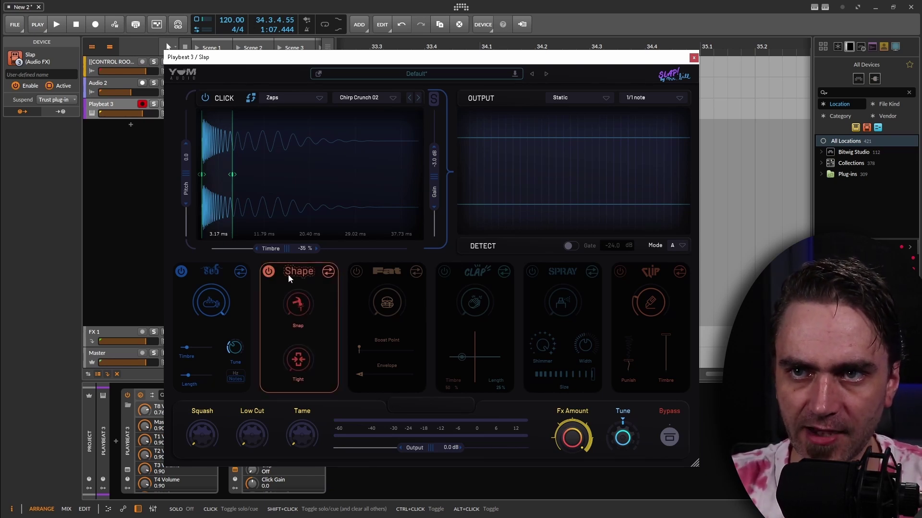
pyautogui.moveTo(301, 270); pyautogui.dragTo(300, 269)
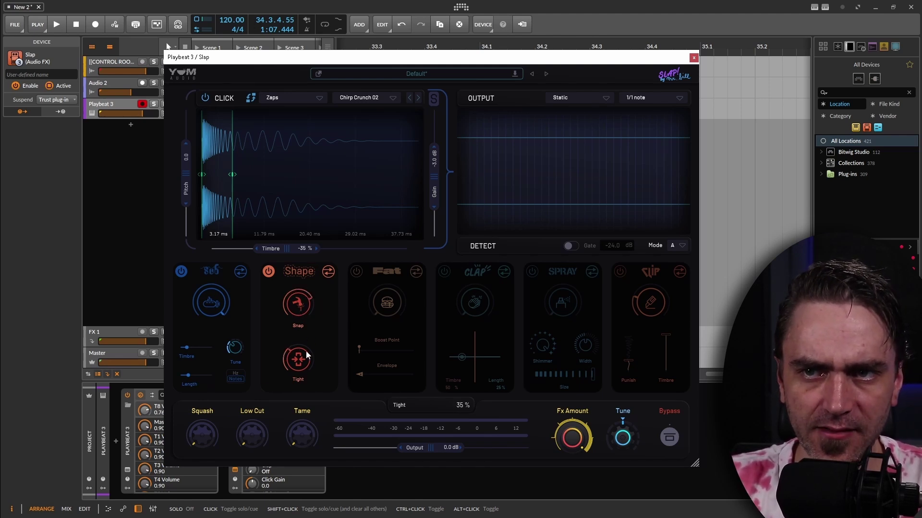
pyautogui.press('space')
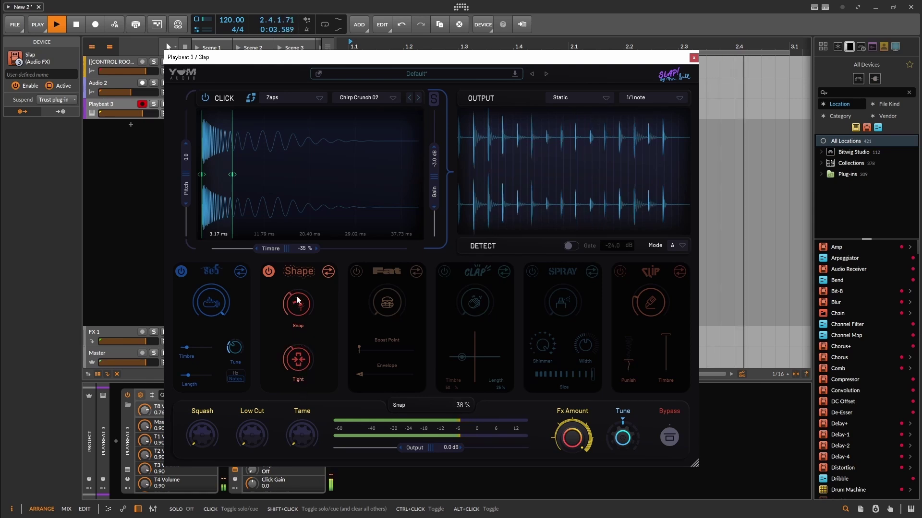
pyautogui.press('space')
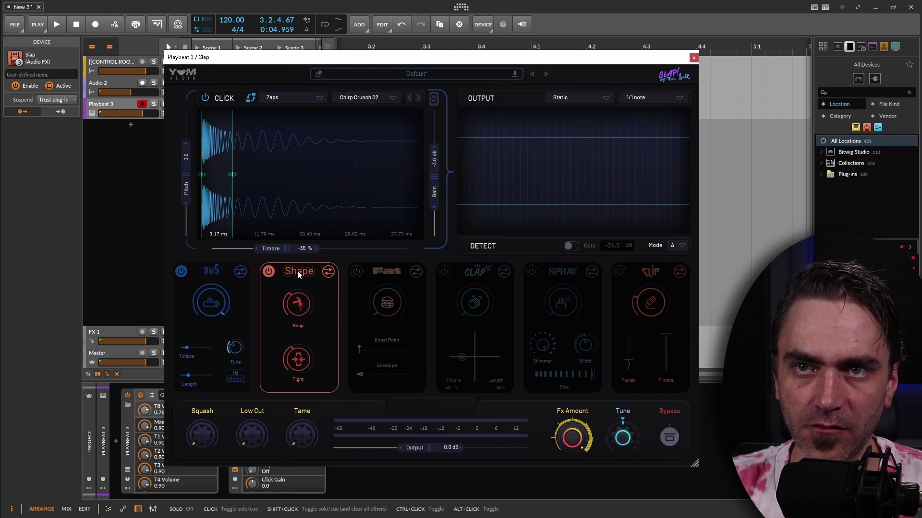
# Move the Shape module ahead of Sub and set the Sub amount to about 80% while previewing the beat
pyautogui.moveTo(297, 274); pyautogui.dragTo(212, 272)
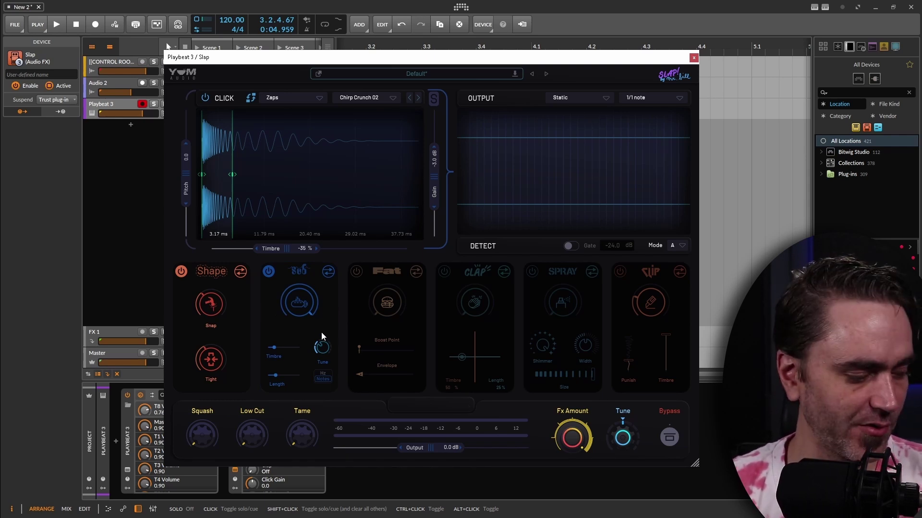
pyautogui.press('space')
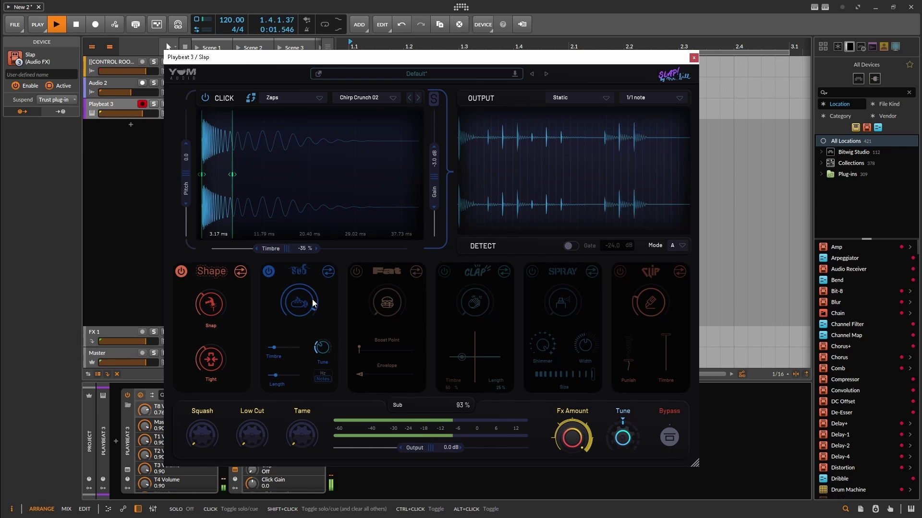
pyautogui.moveTo(298, 304); pyautogui.dragTo(302, 306)
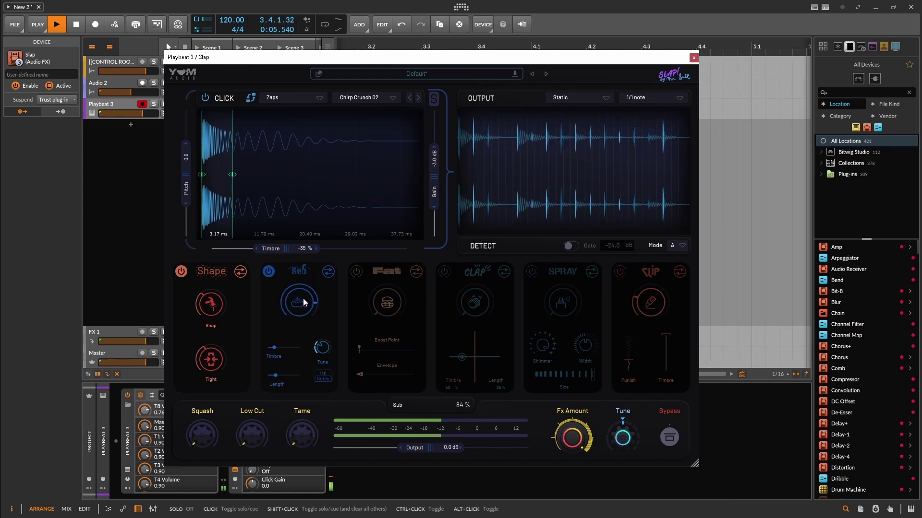
pyautogui.moveTo(298, 298); pyautogui.dragTo(295, 301)
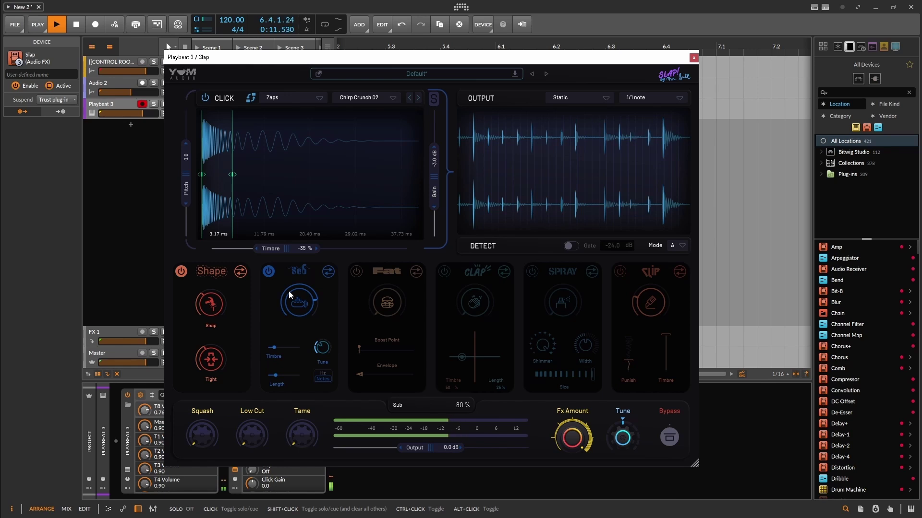
pyautogui.press('space')
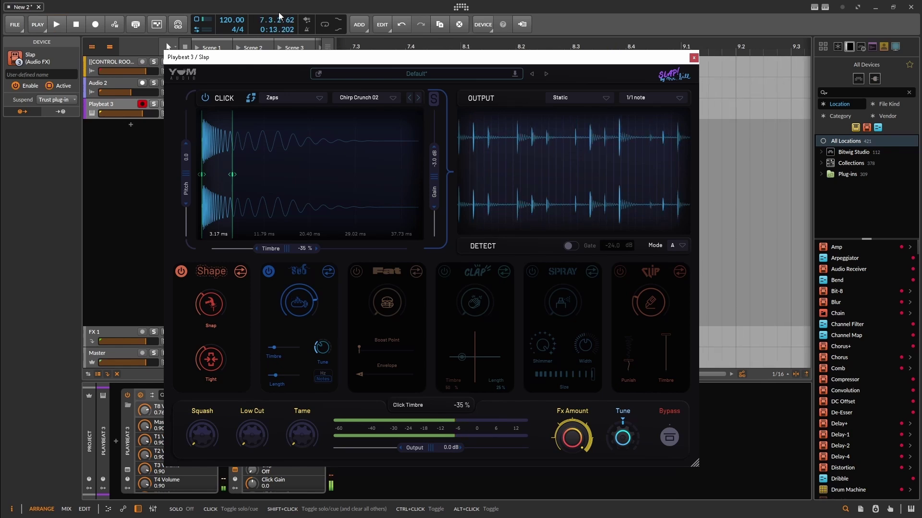
# Enable the Fat module, raise its amount, move it to the front of the effect chain, and adjust its Boost Point and Envelope
pyautogui.click(355, 272)
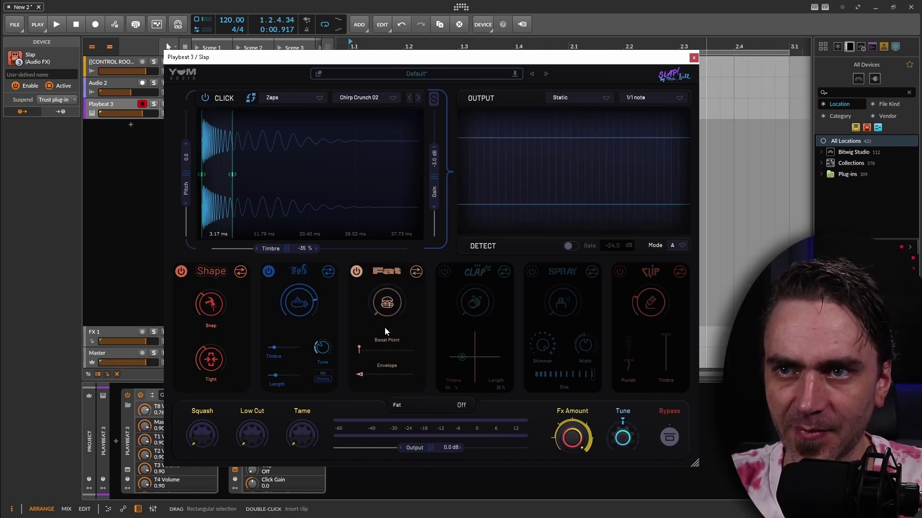
pyautogui.moveTo(382, 305)
pyautogui.mouseDown()
pyautogui.moveTo(383, 287)
pyautogui.moveTo(401, 269)
pyautogui.mouseUp()
pyautogui.press('space')
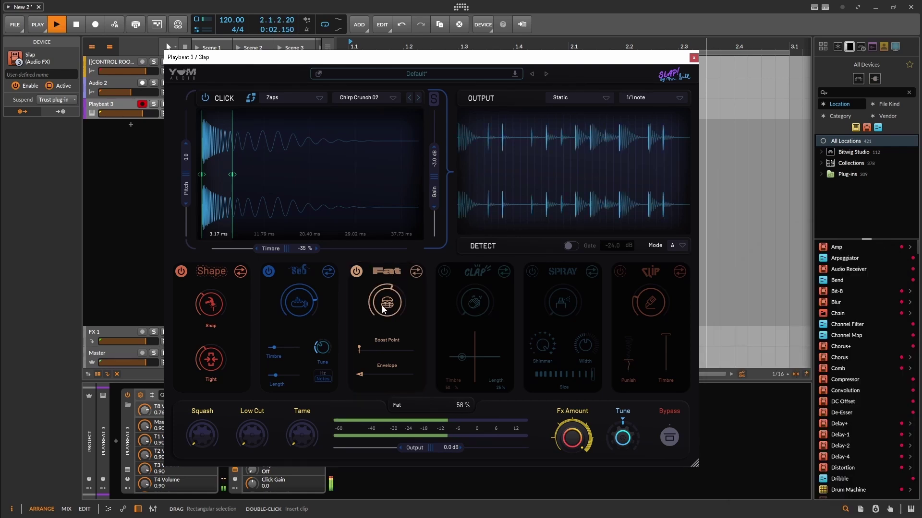
pyautogui.moveTo(307, 273); pyautogui.dragTo(219, 275)
pyautogui.moveTo(184, 349); pyautogui.dragTo(199, 374)
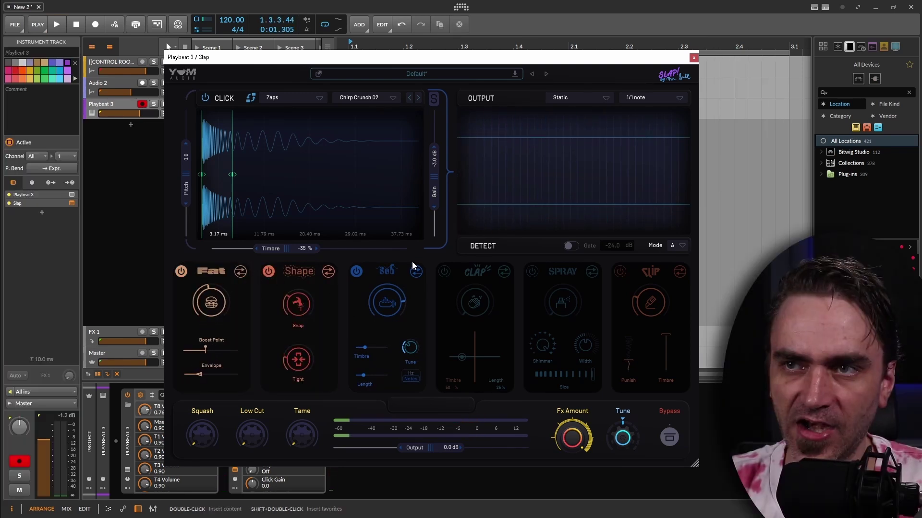
# Enable the Clap module, raise its amount, and set its Timbre to about 37% and Length to about 24% during playback
pyautogui.click(444, 272)
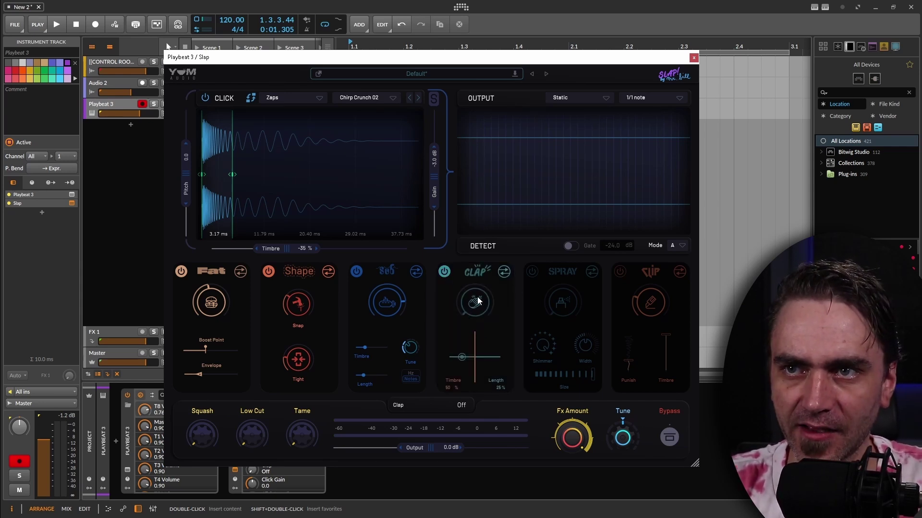
pyautogui.moveTo(478, 310); pyautogui.dragTo(479, 284)
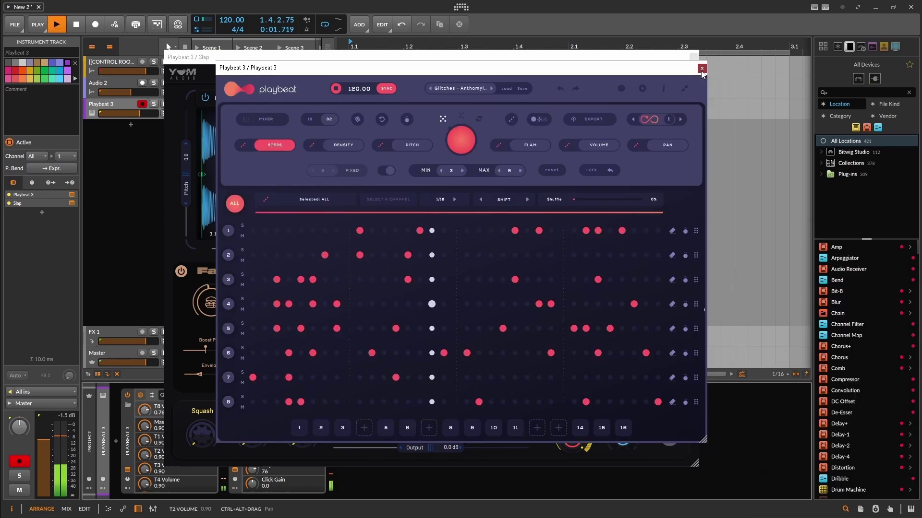
pyautogui.click(702, 69)
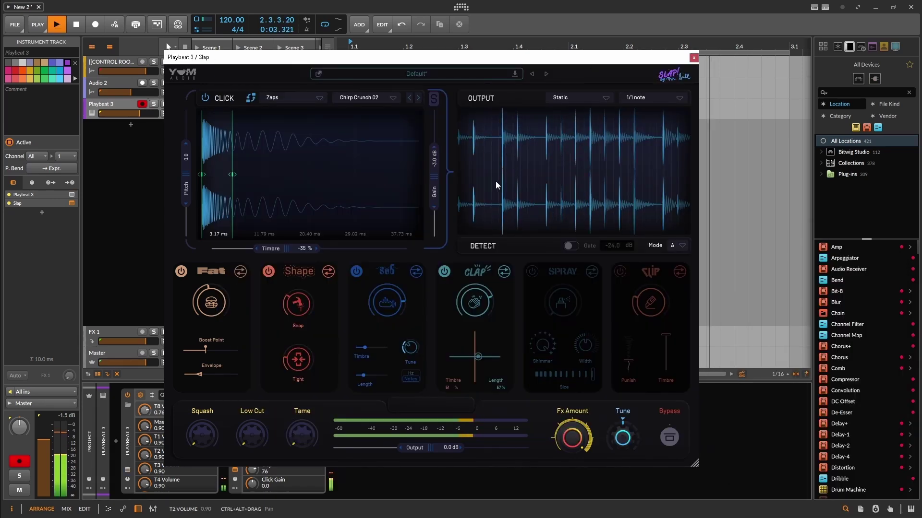
pyautogui.moveTo(477, 360)
pyautogui.mouseDown()
pyautogui.moveTo(456, 370)
pyautogui.moveTo(475, 345)
pyautogui.moveTo(461, 364)
pyautogui.mouseUp()
pyautogui.press('space')
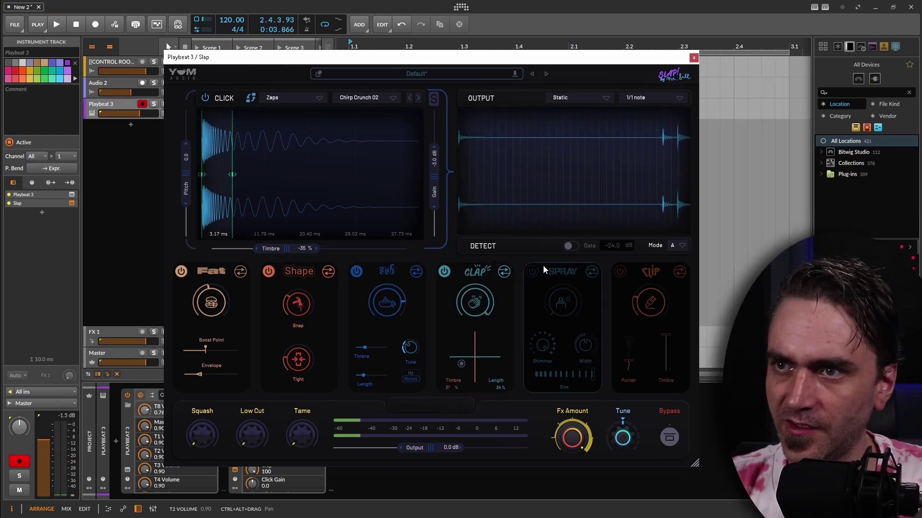
# Enable the Spray module and set its Size to about 43% and its amount to about 27% during playback
pyautogui.click(532, 272)
pyautogui.press('space')
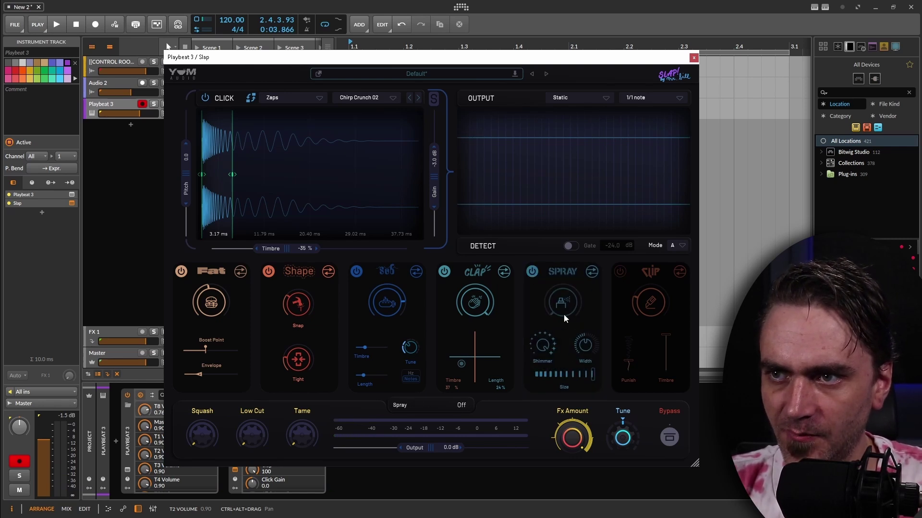
pyautogui.moveTo(547, 376); pyautogui.dragTo(561, 373)
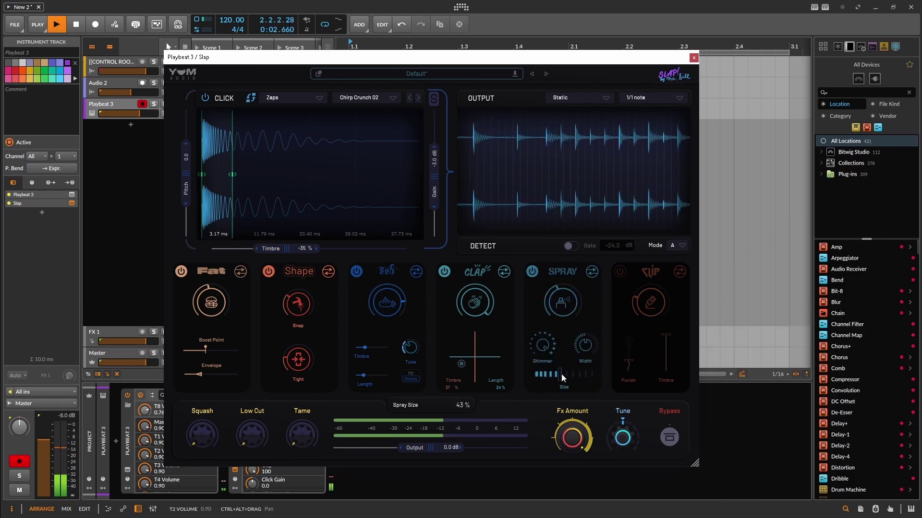
pyautogui.moveTo(568, 305)
pyautogui.mouseDown()
pyautogui.moveTo(549, 327)
pyautogui.moveTo(565, 311)
pyautogui.mouseUp()
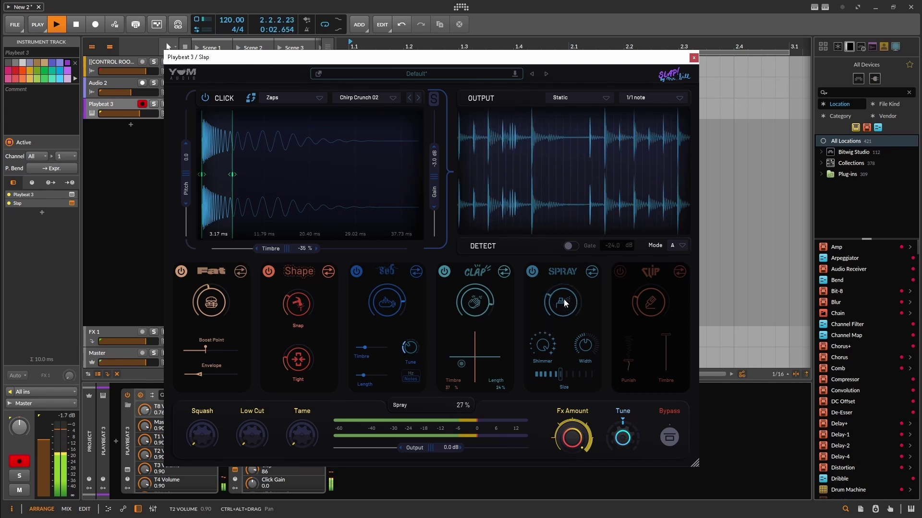
pyautogui.press('space')
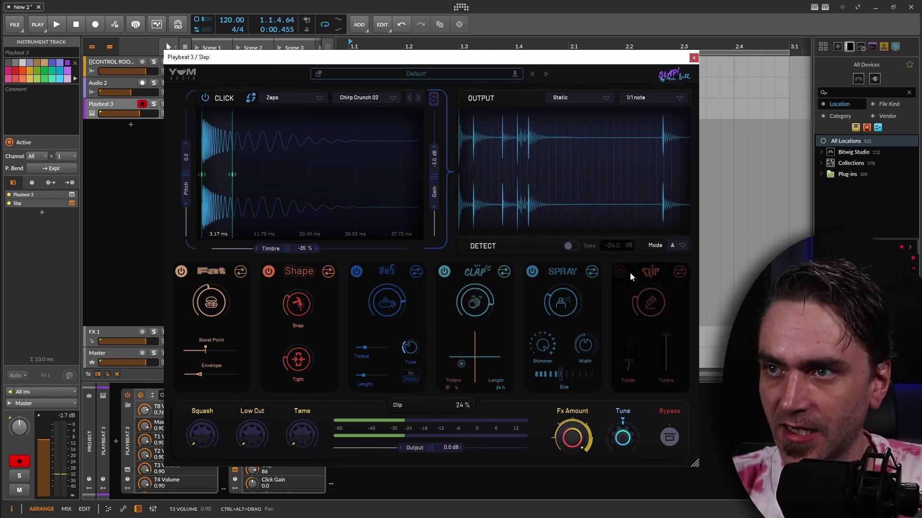
# Enable the Clip module at about 43%, move it between Sub and Clap, and preview the beat
pyautogui.moveTo(668, 274)
pyautogui.mouseDown()
pyautogui.moveTo(517, 272)
pyautogui.moveTo(545, 277)
pyautogui.moveTo(487, 295)
pyautogui.moveTo(485, 286)
pyautogui.mouseUp()
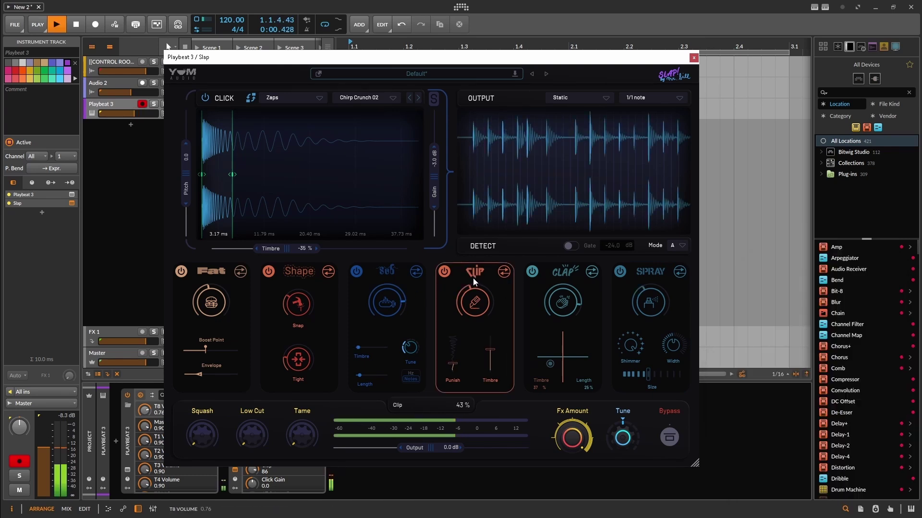
pyautogui.press('space')
# Lower the project tempo to 100 BPM while listening to the beat
pyautogui.moveTo(226, 21); pyautogui.dragTo(226, 36)
pyautogui.press('space')
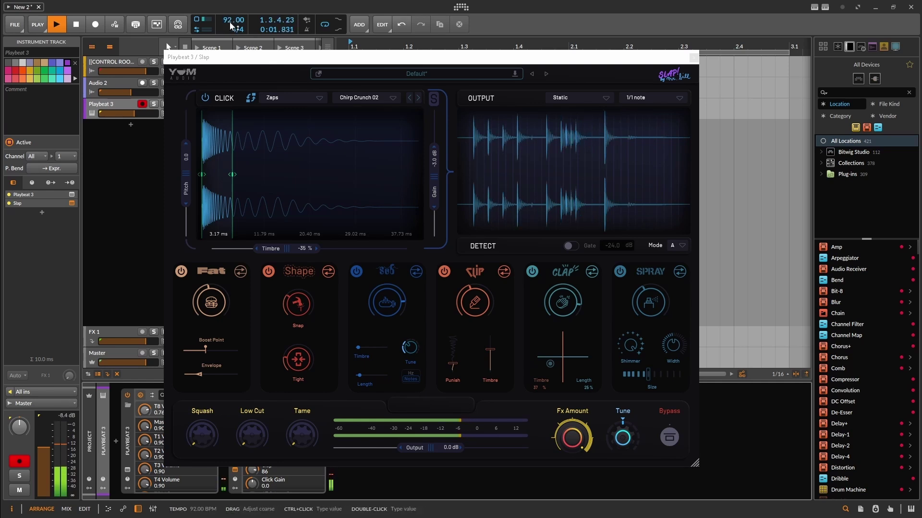
pyautogui.moveTo(232, 21); pyautogui.dragTo(231, 16)
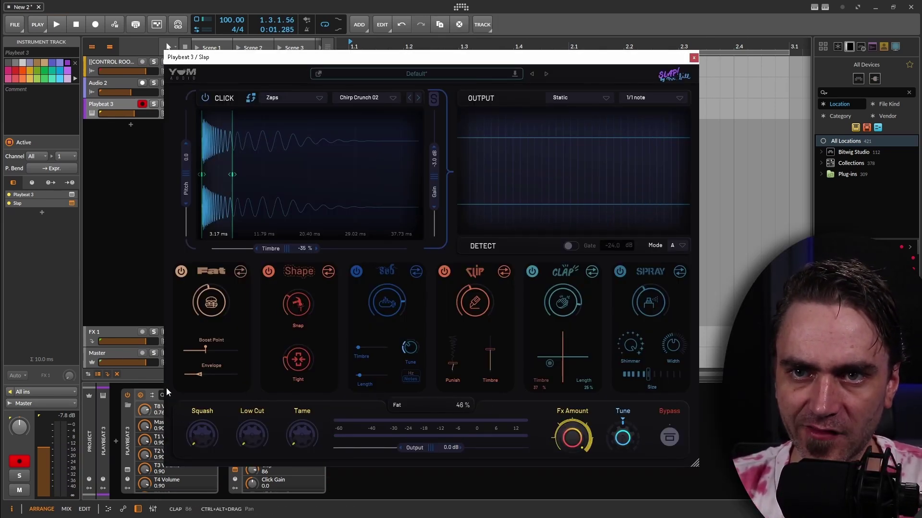
# Try the tone controls with Squash at about 9%, Low Cut at about 104 Hz and Tame at about 43%
pyautogui.scroll(-3, 189, 449)
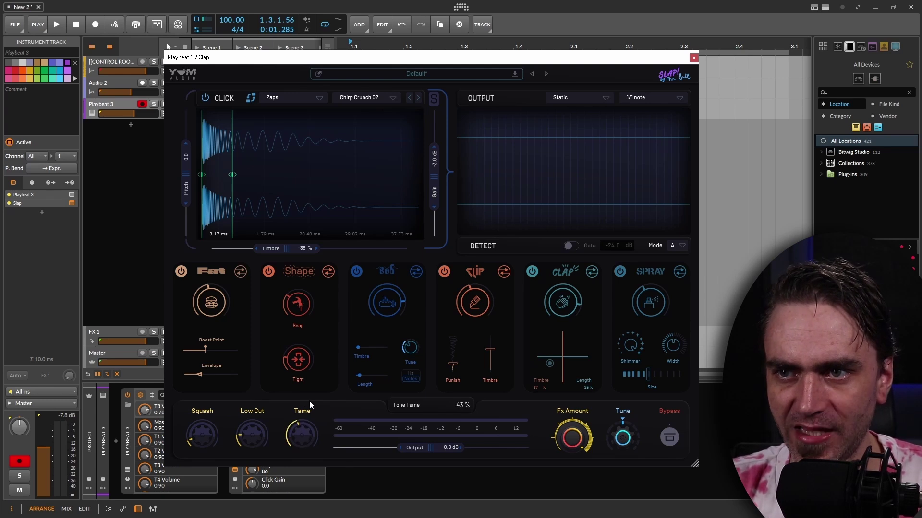
pyautogui.moveTo(300, 427); pyautogui.dragTo(310, 402)
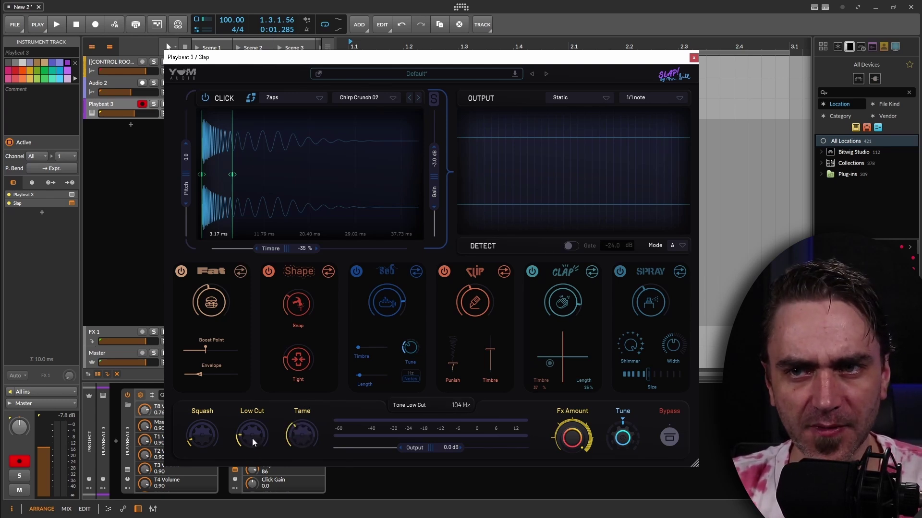
# Try lowering the overall Fx Amount and toggling Bypass
pyautogui.moveTo(572, 427); pyautogui.dragTo(561, 461)
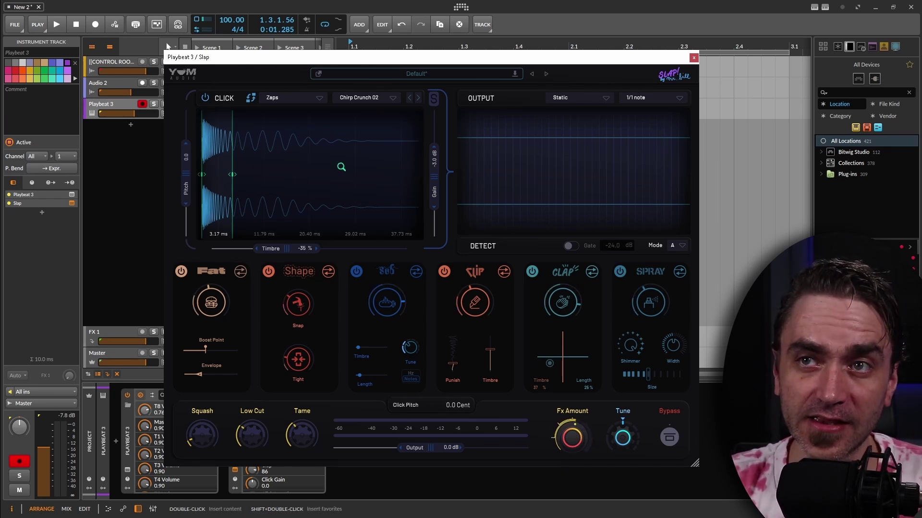
pyautogui.moveTo(572, 434); pyautogui.dragTo(565, 460)
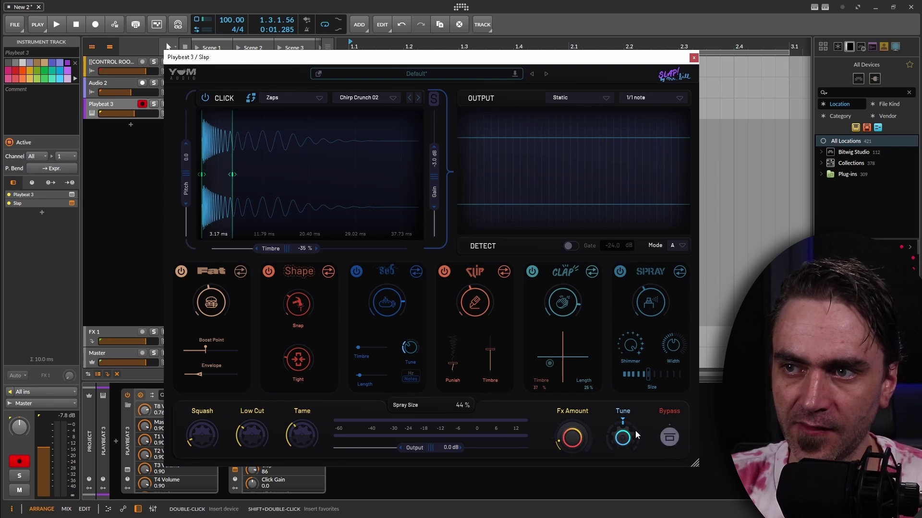
pyautogui.click(670, 439)
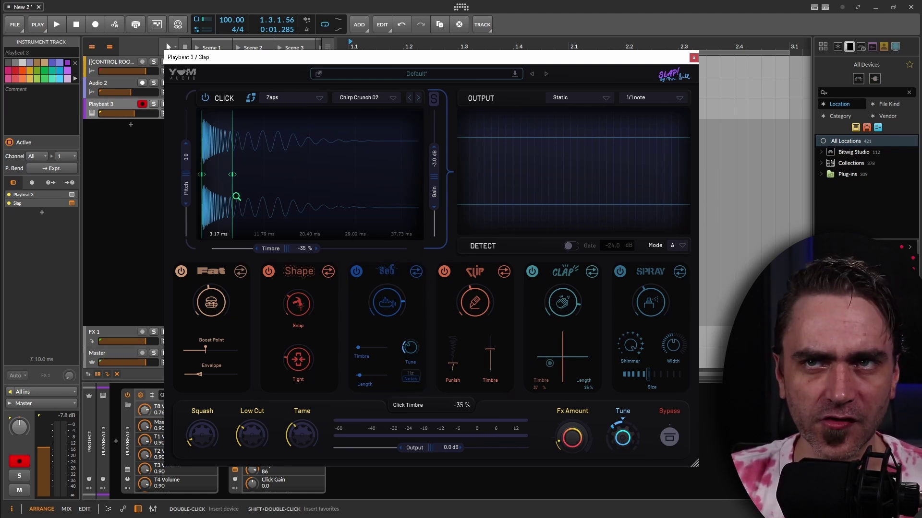
# During playback, try the global Tune at about -50%, 82% and -54%
pyautogui.moveTo(622, 448); pyautogui.dragTo(622, 449)
pyautogui.press('space')
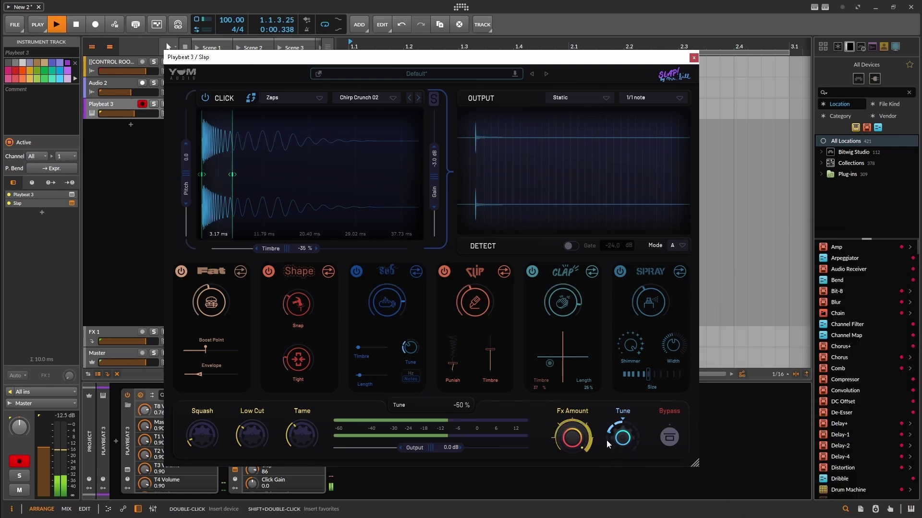
pyautogui.moveTo(623, 439); pyautogui.dragTo(622, 347)
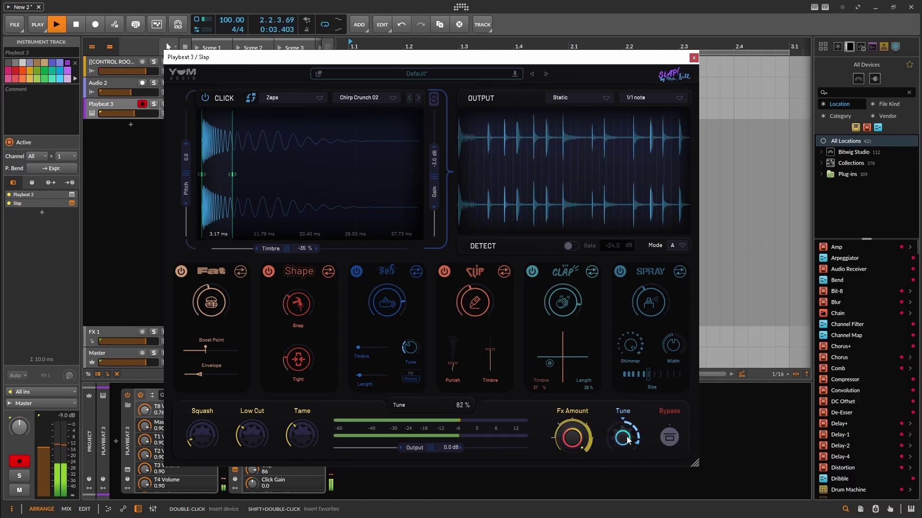
pyautogui.moveTo(621, 439); pyautogui.dragTo(616, 456)
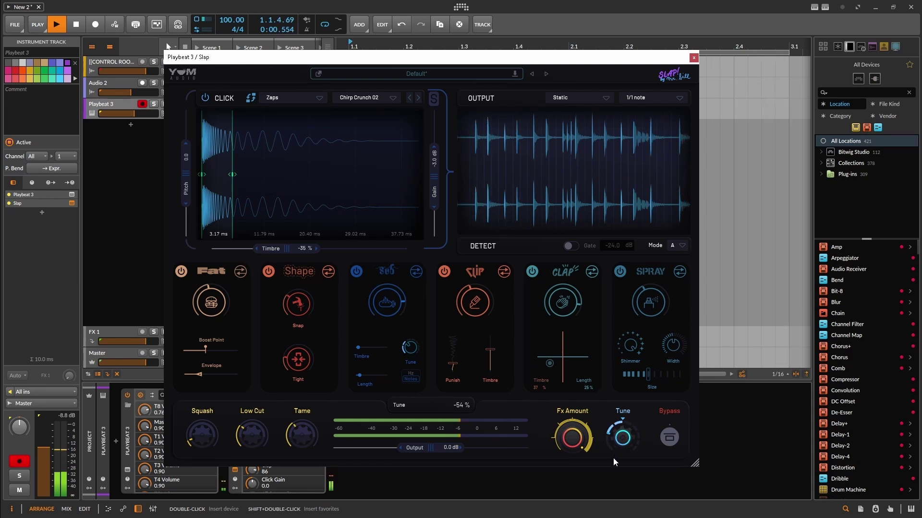
pyautogui.press('space')
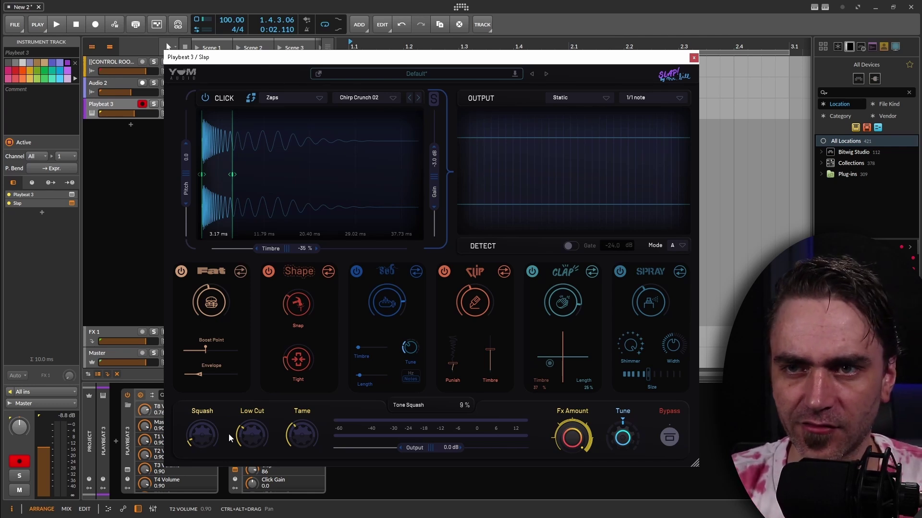
# Turn off Low Cut and Tame, return Tune to its centre, and raise Squash during playback
pyautogui.moveTo(253, 436); pyautogui.dragTo(300, 465)
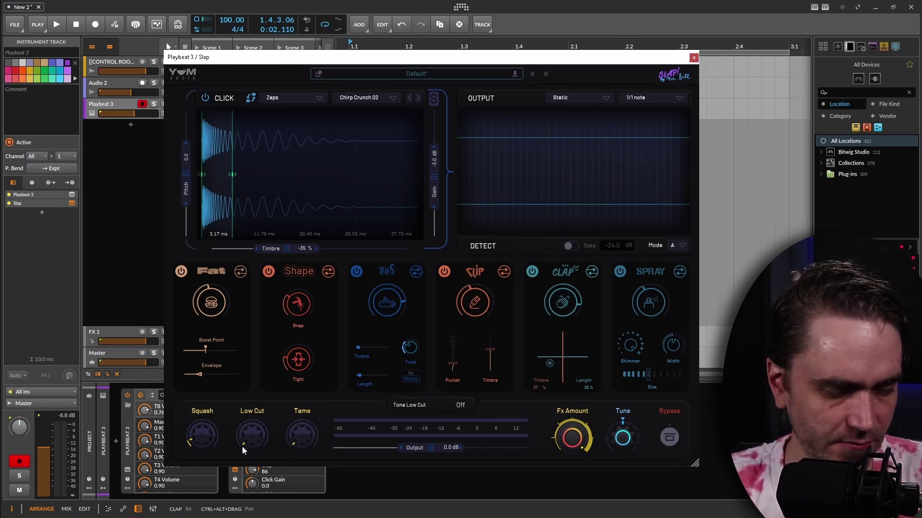
pyautogui.press('space')
pyautogui.moveTo(634, 394); pyautogui.dragTo(619, 434)
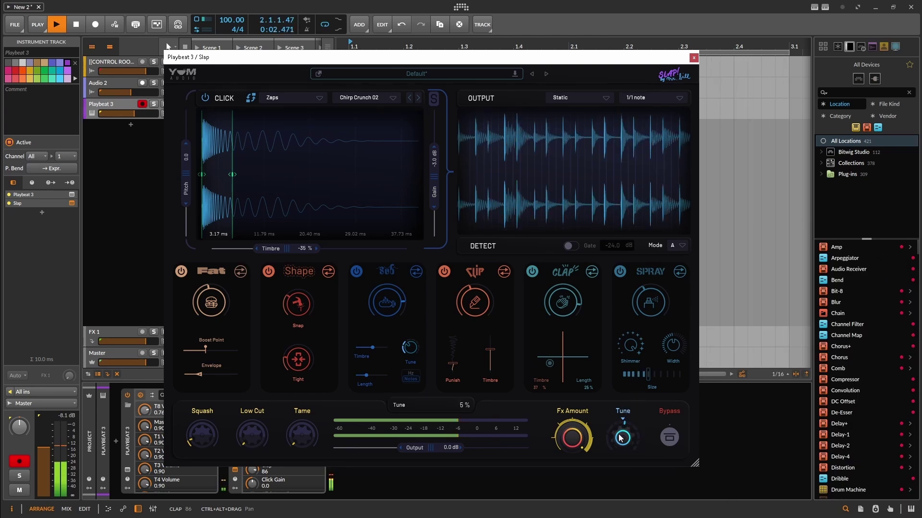
pyautogui.moveTo(201, 439)
pyautogui.mouseDown()
pyautogui.moveTo(215, 428)
pyautogui.moveTo(206, 437)
pyautogui.mouseUp()
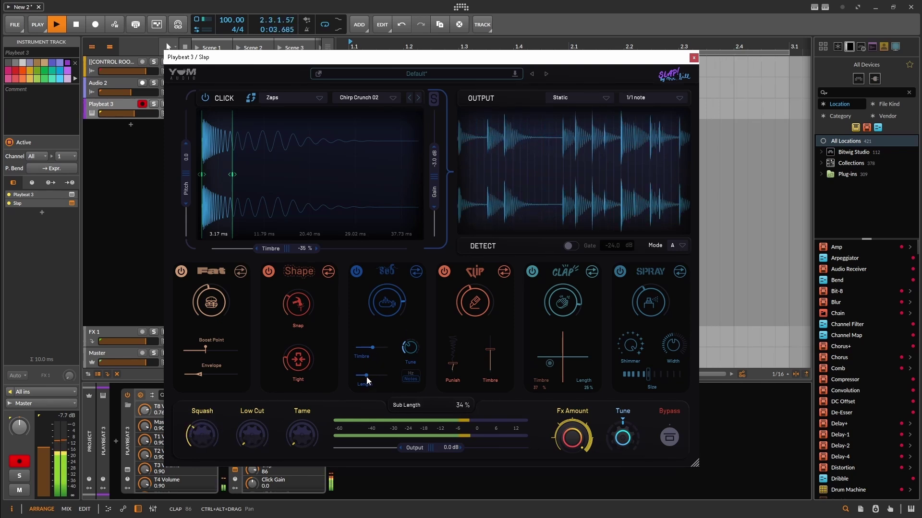
# Shorten the Sub module's Length, raise its amount, and slightly lower its Timbre during playback
pyautogui.moveTo(365, 378); pyautogui.dragTo(364, 375)
pyautogui.moveTo(393, 304); pyautogui.dragTo(401, 266)
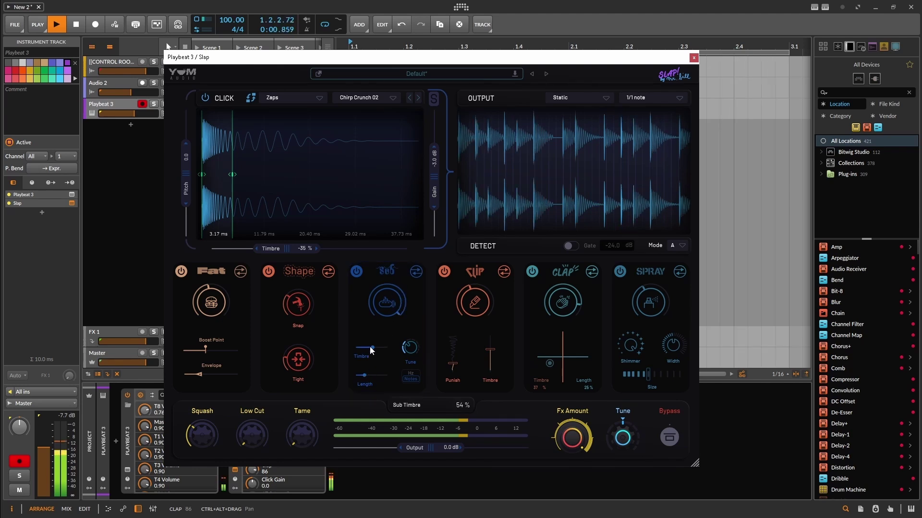
pyautogui.moveTo(372, 348); pyautogui.dragTo(370, 348)
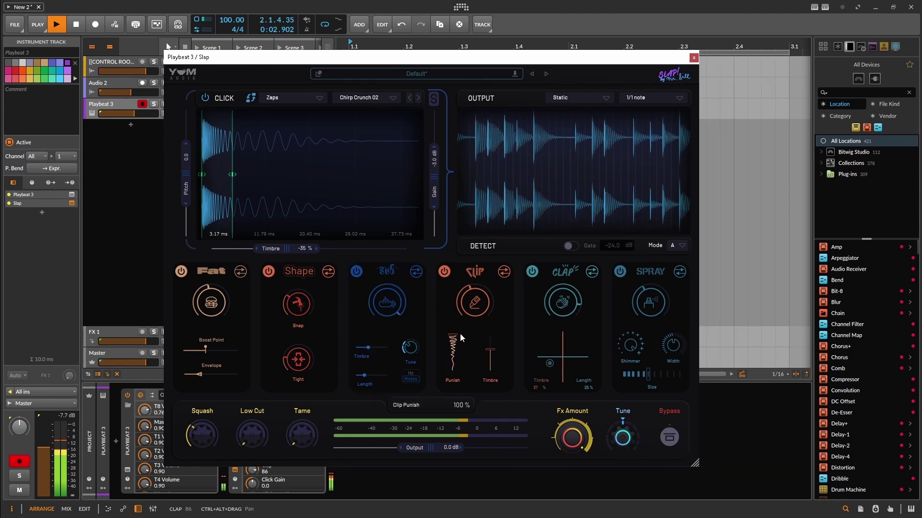
# Set the Clip module's Punish to 100%, raise its Timbre and amount, and adjust the Sub module to a shorter Length at about 99% amount
pyautogui.moveTo(489, 347); pyautogui.dragTo(489, 331)
pyautogui.moveTo(473, 283); pyautogui.dragTo(481, 256)
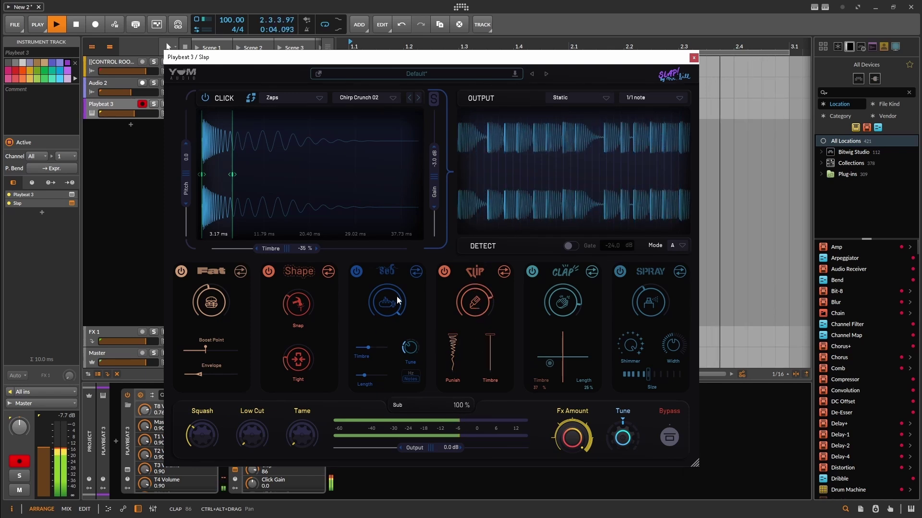
pyautogui.moveTo(362, 377); pyautogui.dragTo(364, 377)
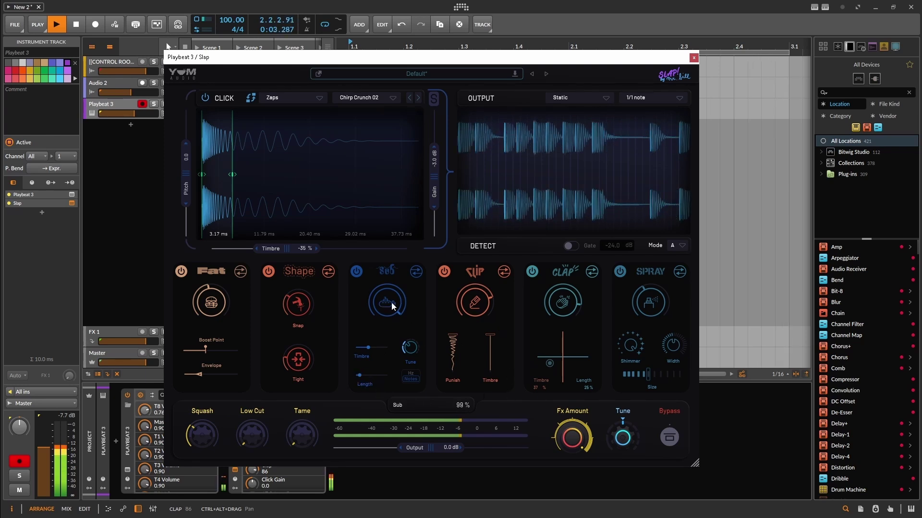
# Lower the Clip module's amount to about 74% and reduce its Punish, compare the beat with Click off and on, and stop playback
pyautogui.moveTo(485, 302); pyautogui.dragTo(486, 307)
pyautogui.moveTo(454, 337); pyautogui.dragTo(456, 348)
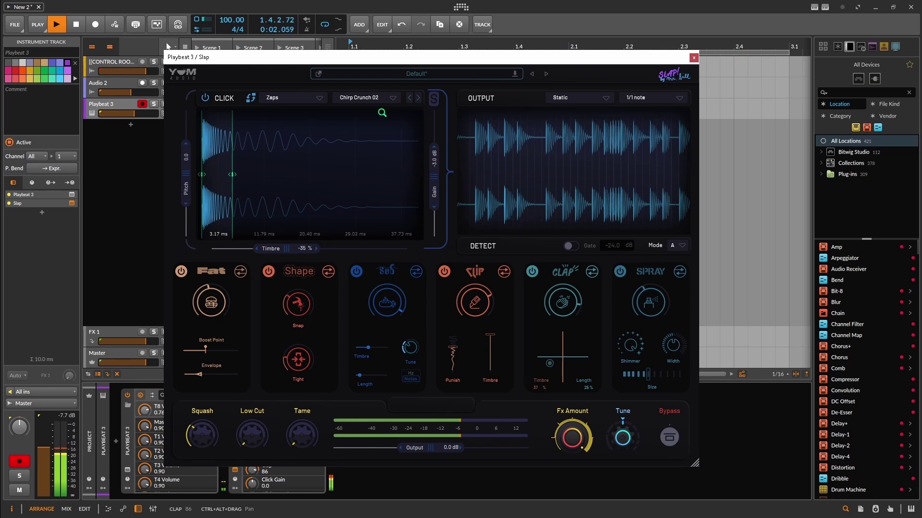
pyautogui.click(207, 98)
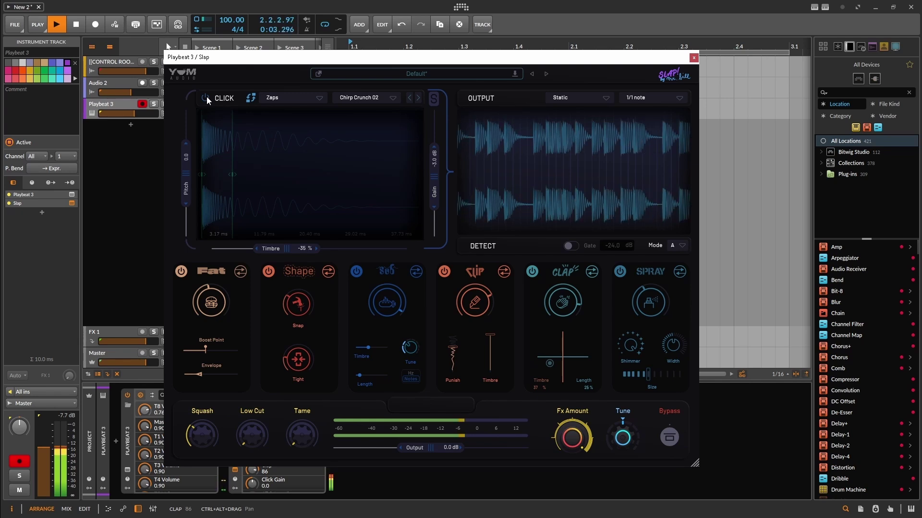
pyautogui.click(205, 97)
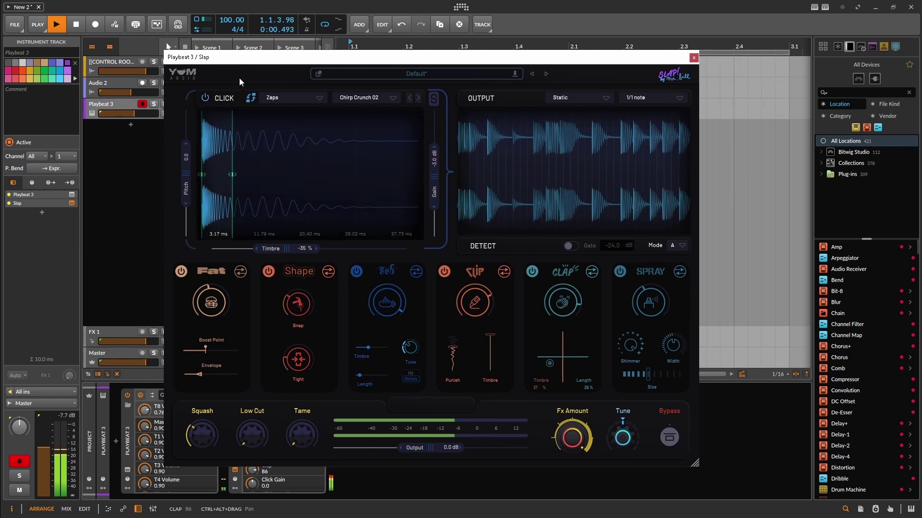
pyautogui.press('space')
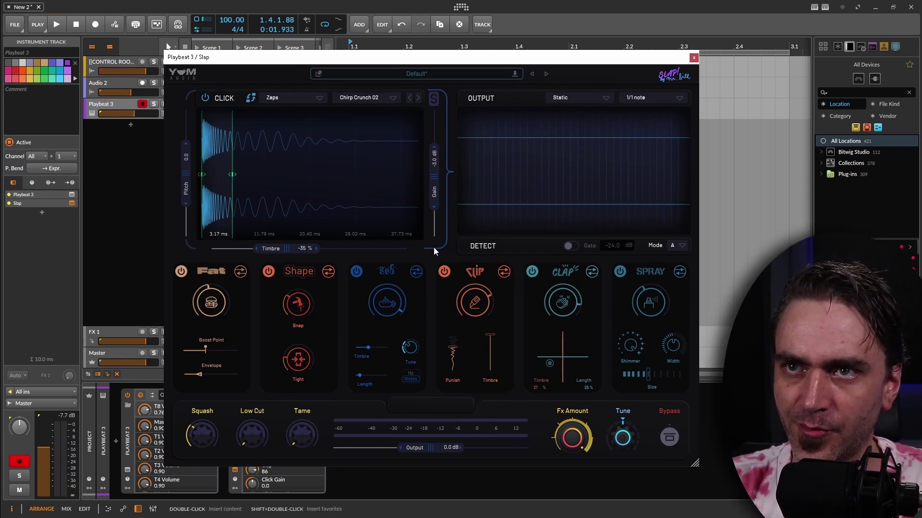
# Switch the Click category to Clicks Hard and audition its samples one after another during playback, up to Knock 01
pyautogui.click(276, 97)
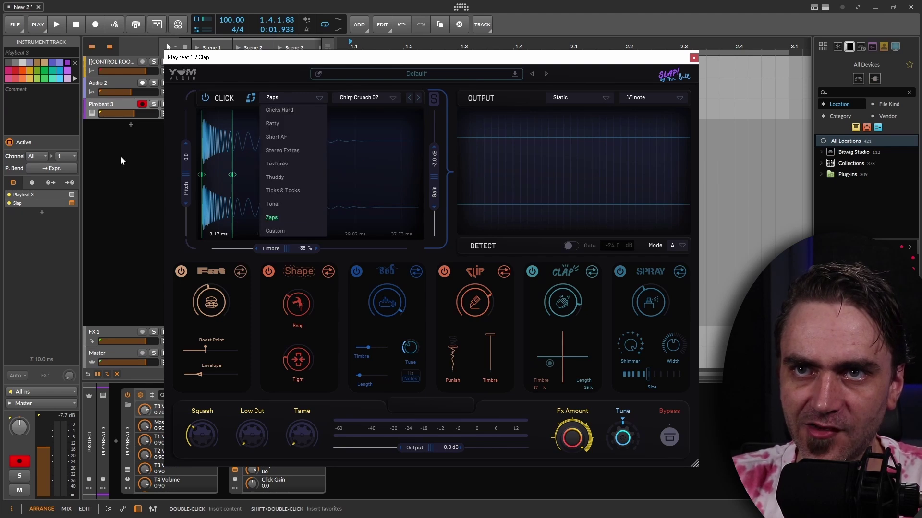
pyautogui.click(282, 110)
pyautogui.click(417, 99)
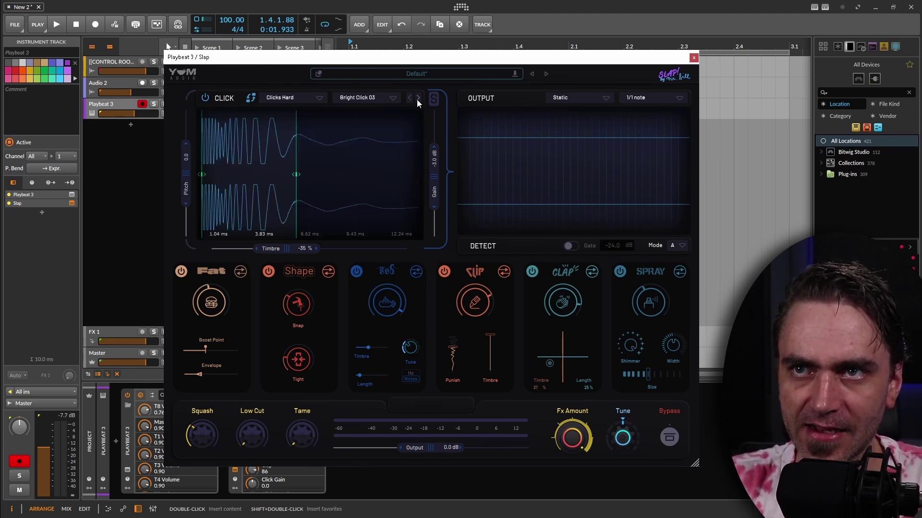
pyautogui.click(417, 99)
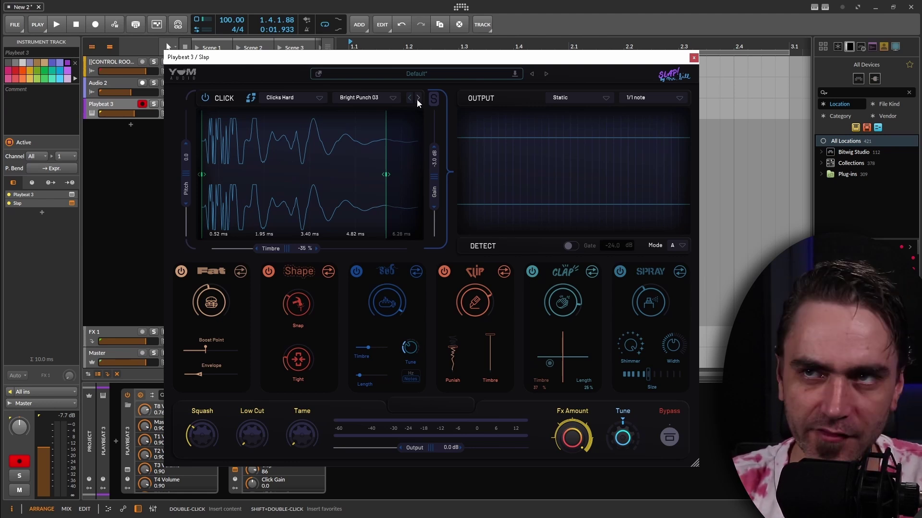
pyautogui.press('space')
pyautogui.click(417, 99)
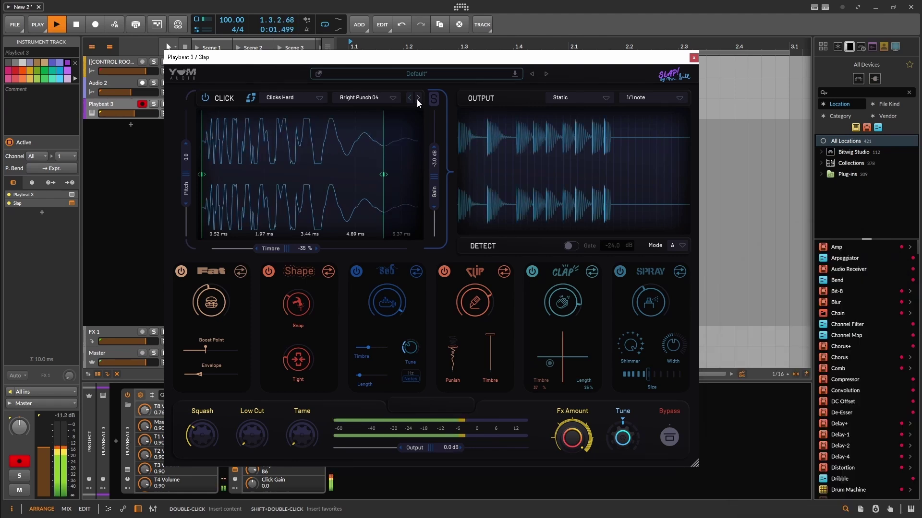
pyautogui.click(417, 99)
pyautogui.click(418, 99)
pyautogui.click(417, 99)
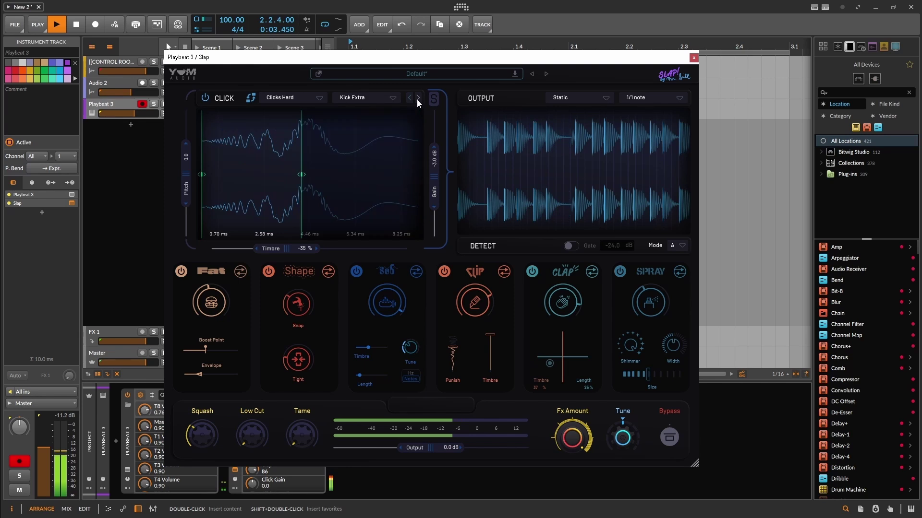
pyautogui.click(417, 98)
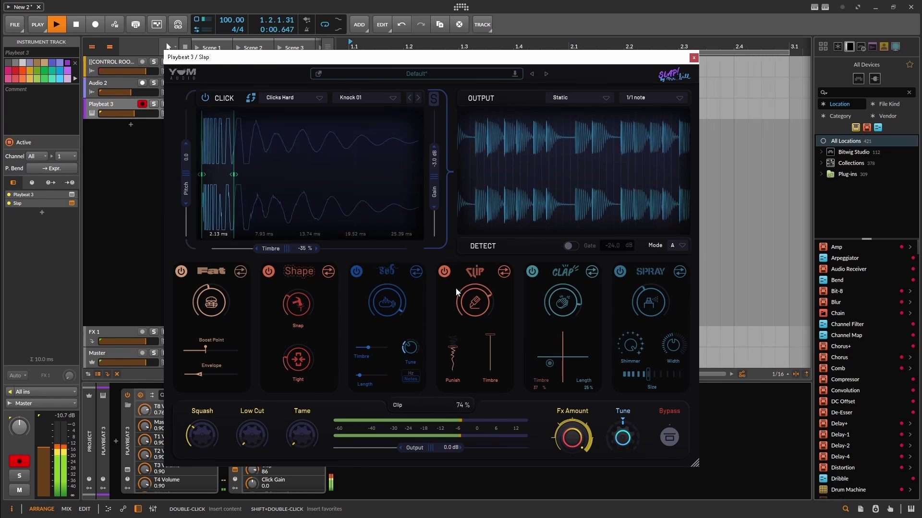
# Lower Fx Amount to about 70% while advancing the click sample to Knock 04, and stop playback
pyautogui.moveTo(571, 434); pyautogui.dragTo(569, 480)
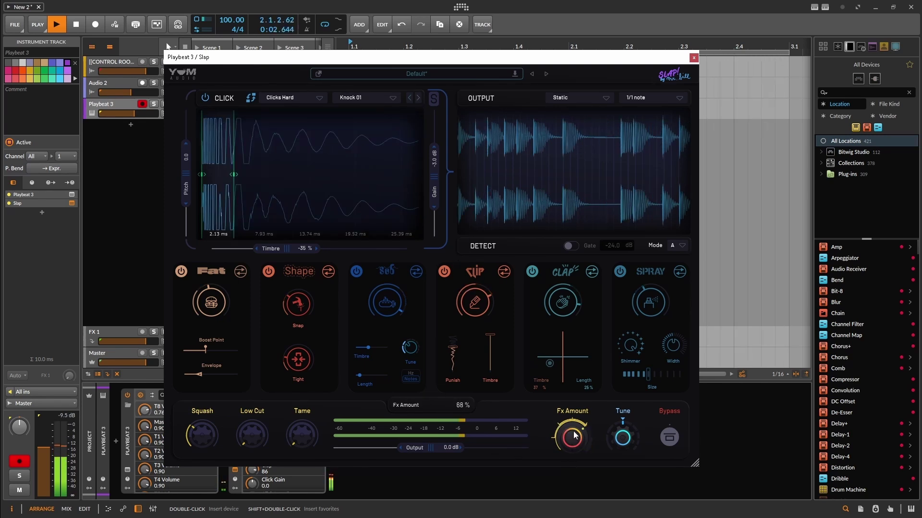
pyautogui.click(417, 98)
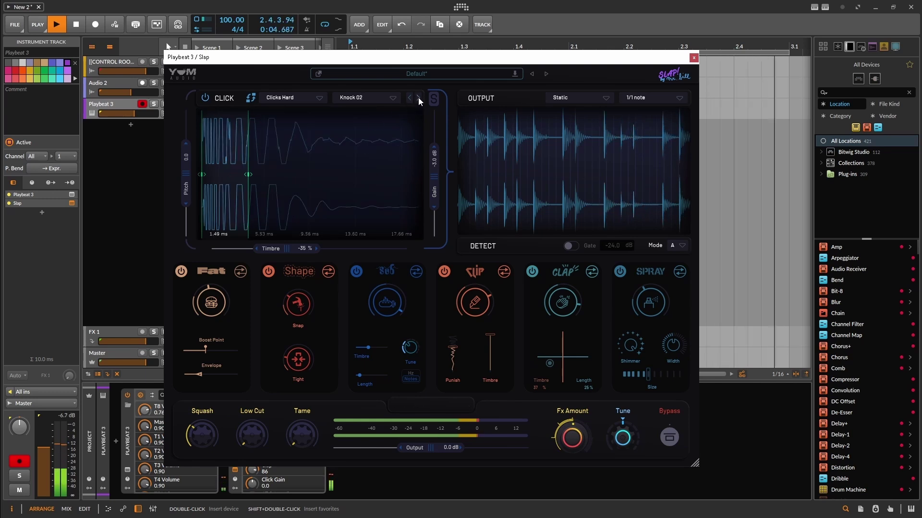
pyautogui.click(418, 97)
pyautogui.click(418, 97)
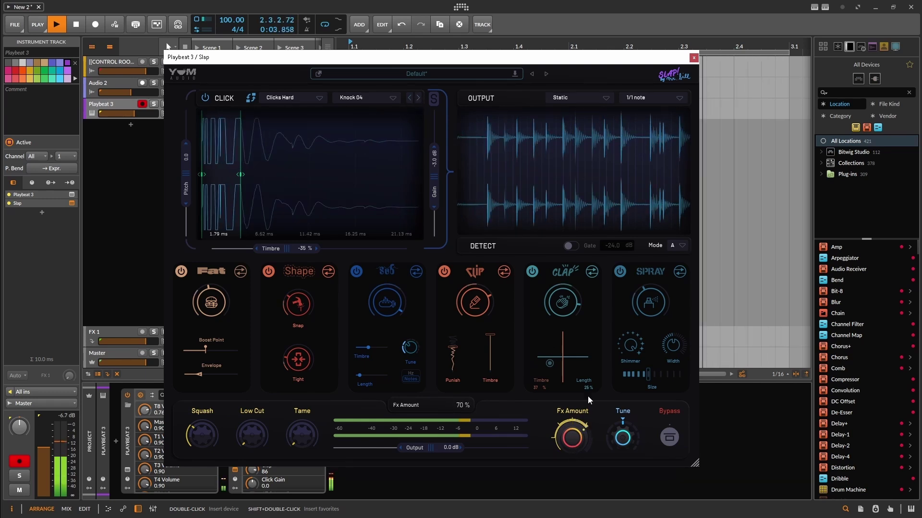
pyautogui.moveTo(572, 437); pyautogui.dragTo(572, 417)
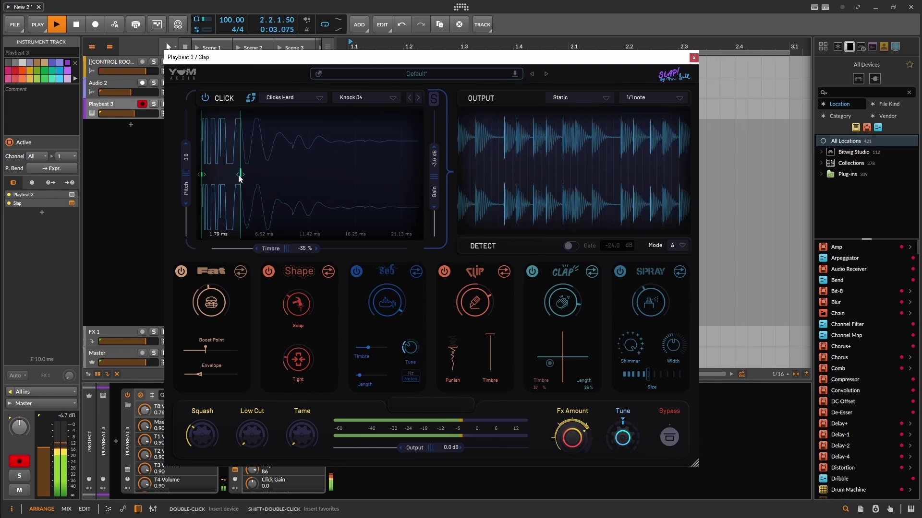
pyautogui.press('space')
# Set the click's Gain to 0.0 dB and Timbre to 0%, keep Pitch at 0.0, and extend the played region, using sample Knock 05
pyautogui.moveTo(189, 191); pyautogui.dragTo(188, 177)
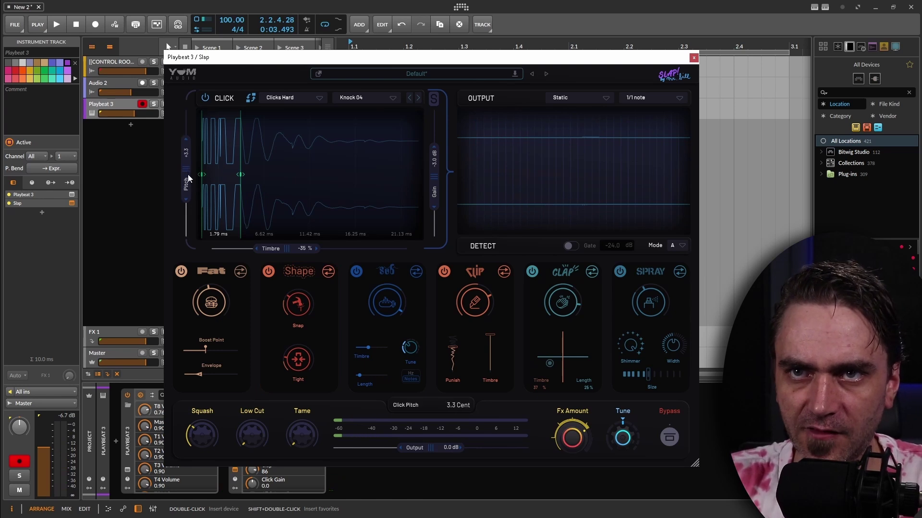
pyautogui.moveTo(437, 177)
pyautogui.mouseDown()
pyautogui.moveTo(436, 150)
pyautogui.moveTo(437, 160)
pyautogui.mouseUp()
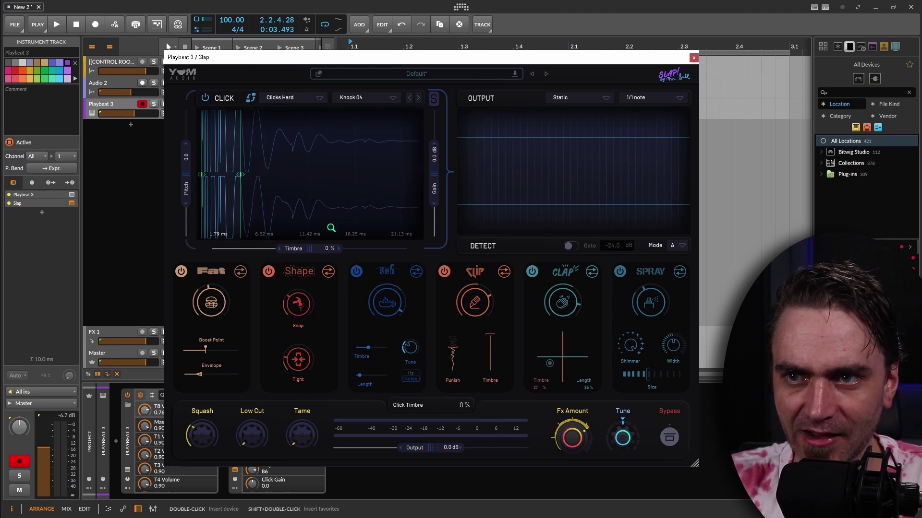
pyautogui.moveTo(240, 174)
pyautogui.mouseDown()
pyautogui.moveTo(405, 177)
pyautogui.moveTo(134, 172)
pyautogui.mouseUp()
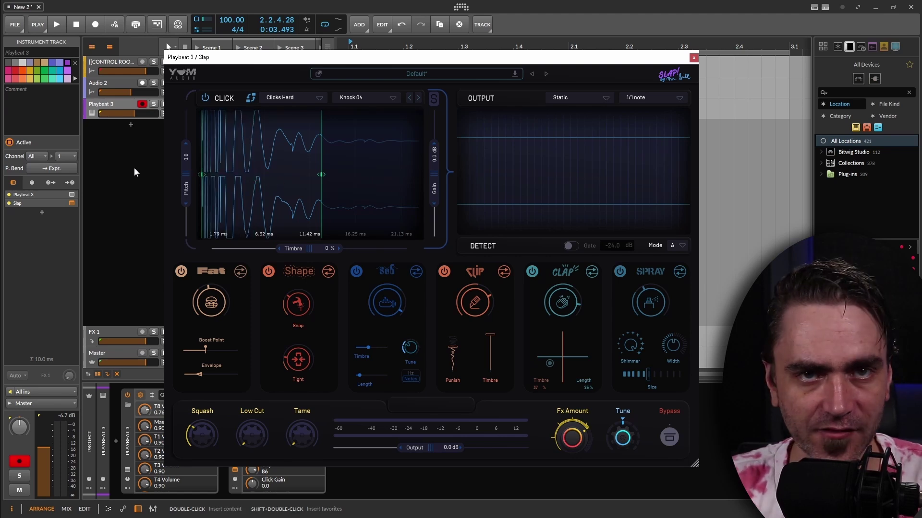
pyautogui.moveTo(321, 175)
pyautogui.mouseDown()
pyautogui.moveTo(420, 173)
pyautogui.moveTo(208, 177)
pyautogui.moveTo(302, 193)
pyautogui.moveTo(278, 185)
pyautogui.mouseUp()
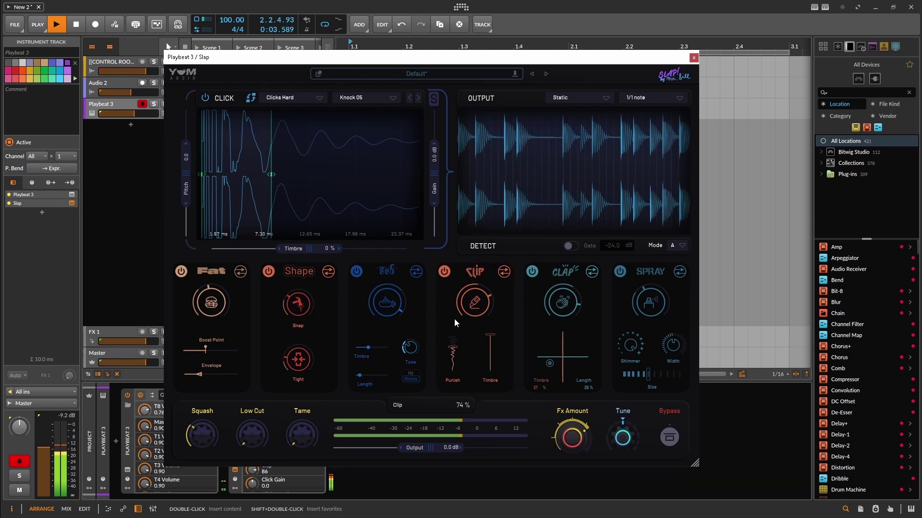
# Set Fx Amount to about 71%, close the Slap window, and stop playback
pyautogui.moveTo(576, 423); pyautogui.dragTo(575, 446)
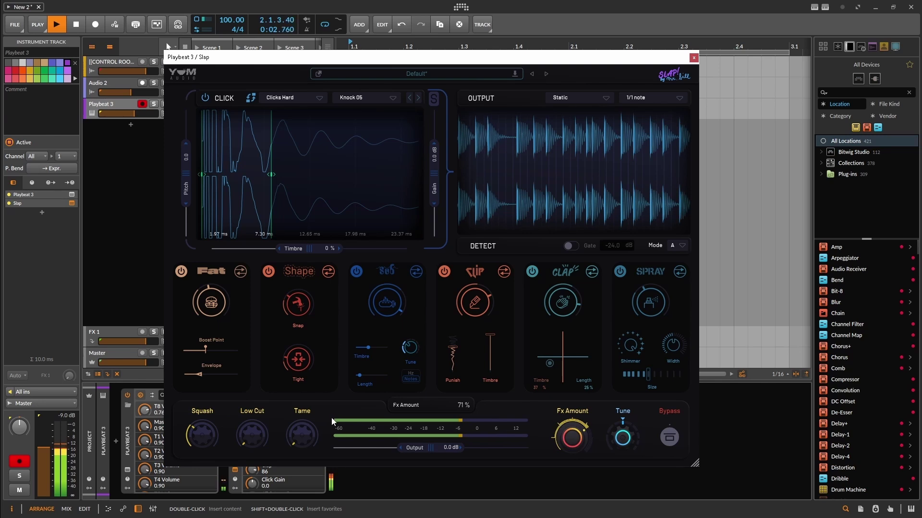
pyautogui.moveTo(269, 436); pyautogui.dragTo(276, 322)
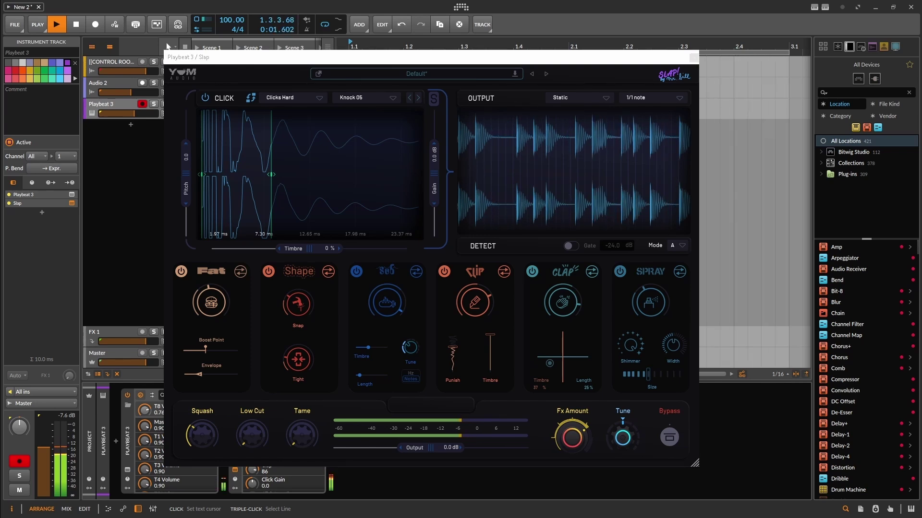
pyautogui.click(629, 59)
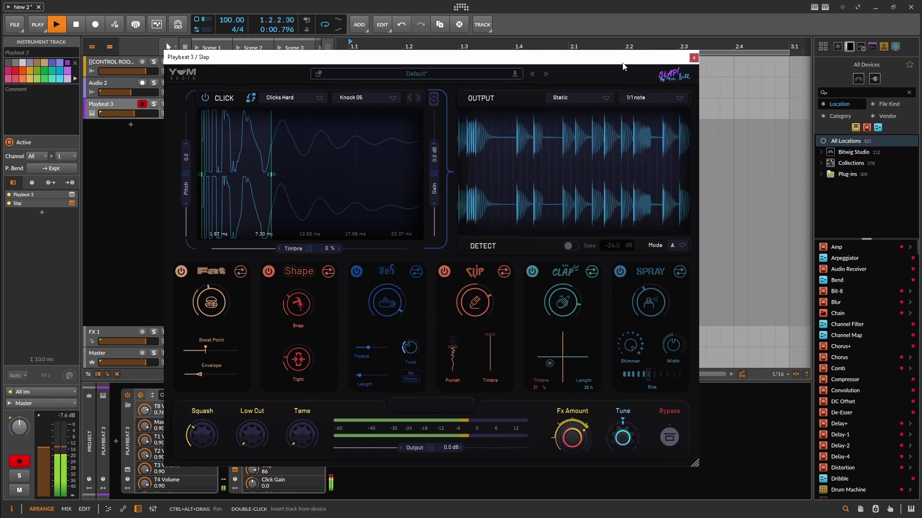
pyautogui.click(693, 59)
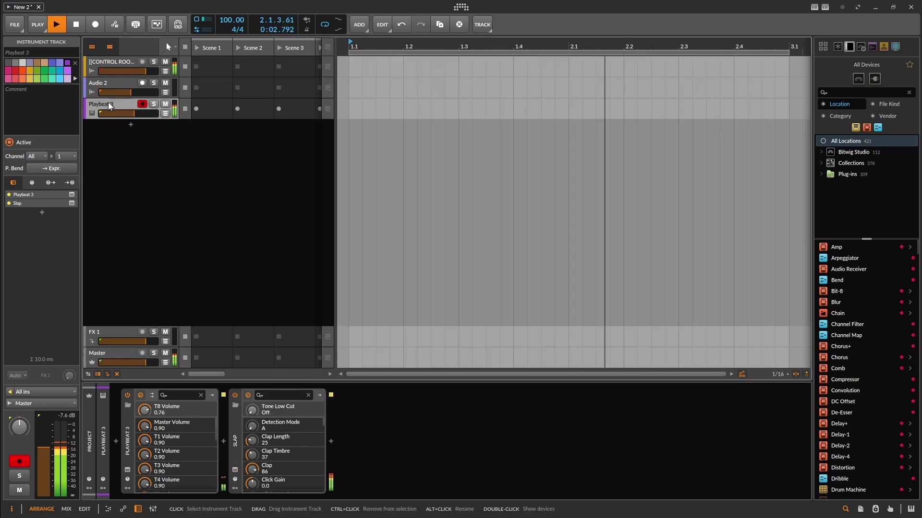
pyautogui.press('space')
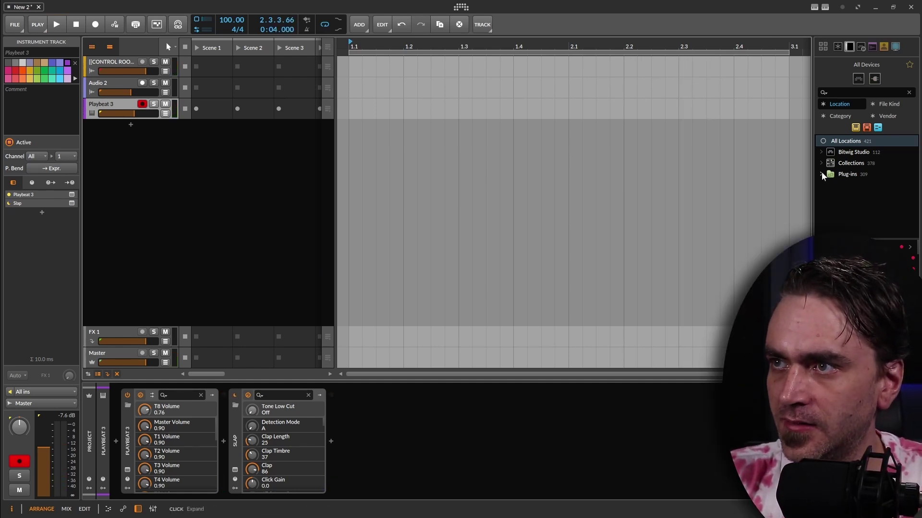
# Browse Samples + Clips to the HARDER DRUMS folder and add Big Kick 1-bounce-1 as a new track with a C3 note clip
pyautogui.click(872, 46)
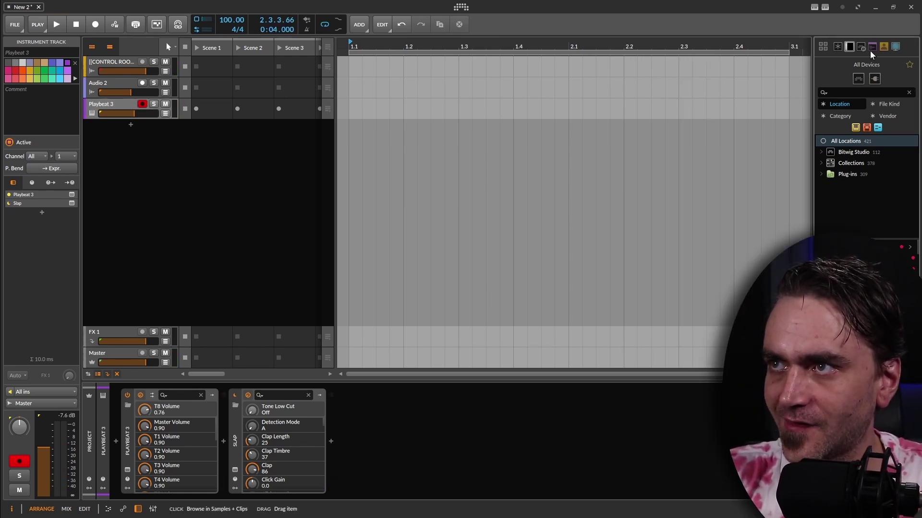
pyautogui.click(820, 175)
pyautogui.click(821, 175)
pyautogui.click(820, 186)
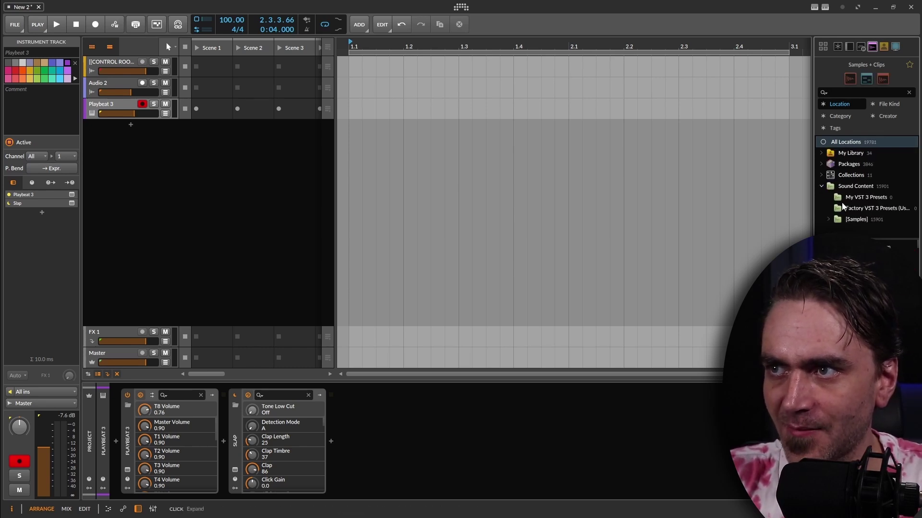
pyautogui.click(830, 219)
pyautogui.scroll(-3, 859, 212)
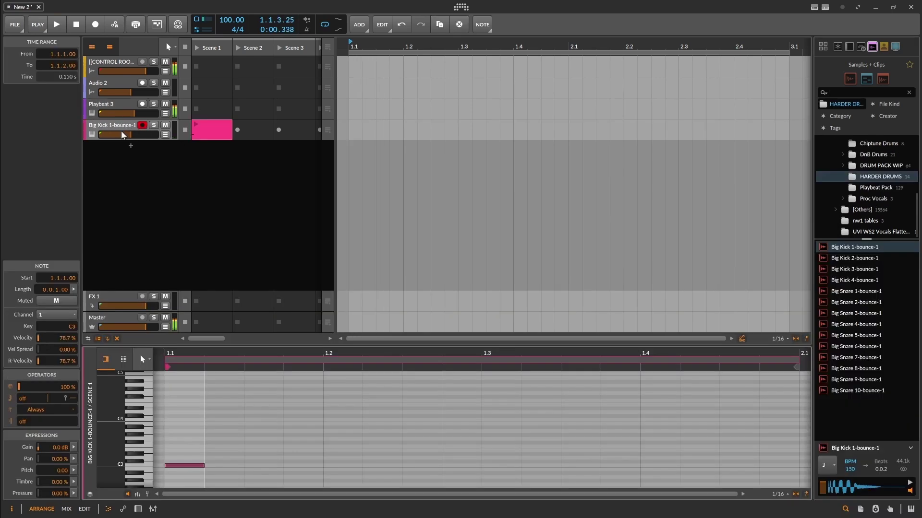
# Launch the Big Kick clip, slightly lower the Playbeat 3 track's volume, and display that track's device chain
pyautogui.click(197, 127)
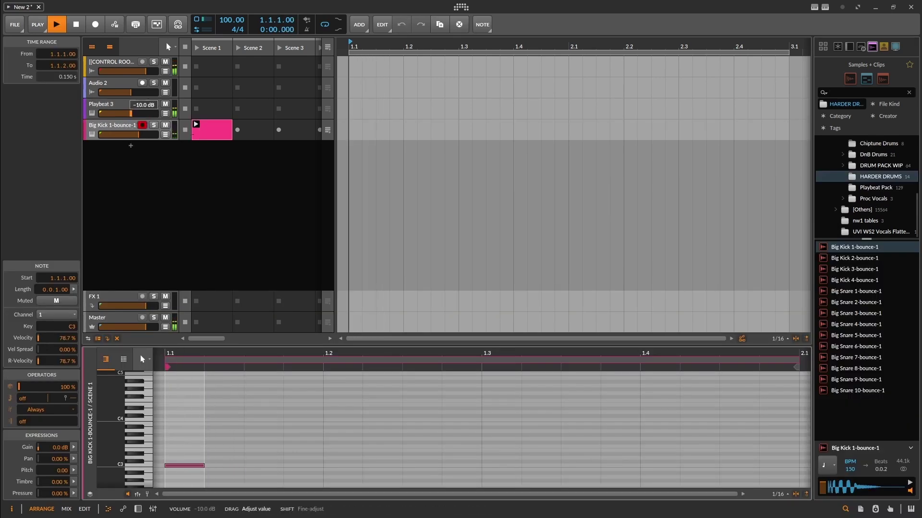
pyautogui.click(130, 117)
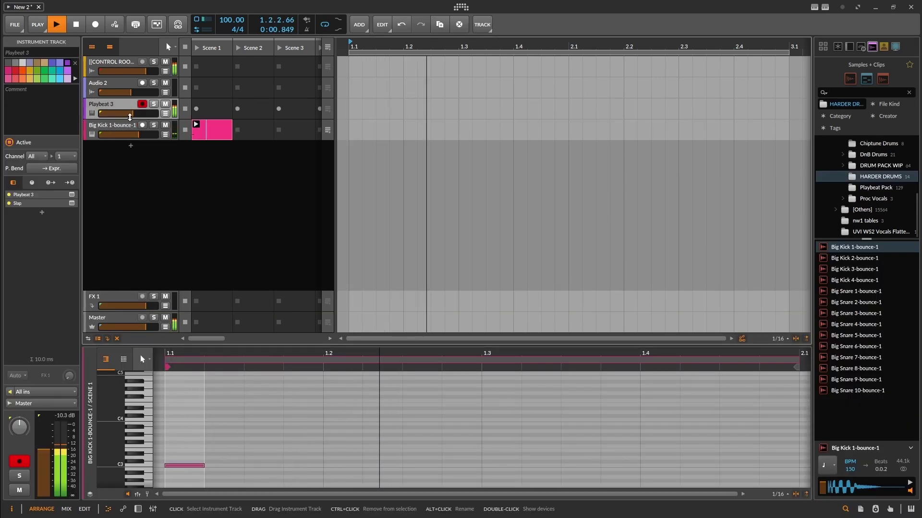
pyautogui.click(138, 509)
# Undo the accidental FX Layer around Slap, and put the Playbeat 3 and Big Kick tracks each into their own group track
pyautogui.hotkey('ctrl', 'g')
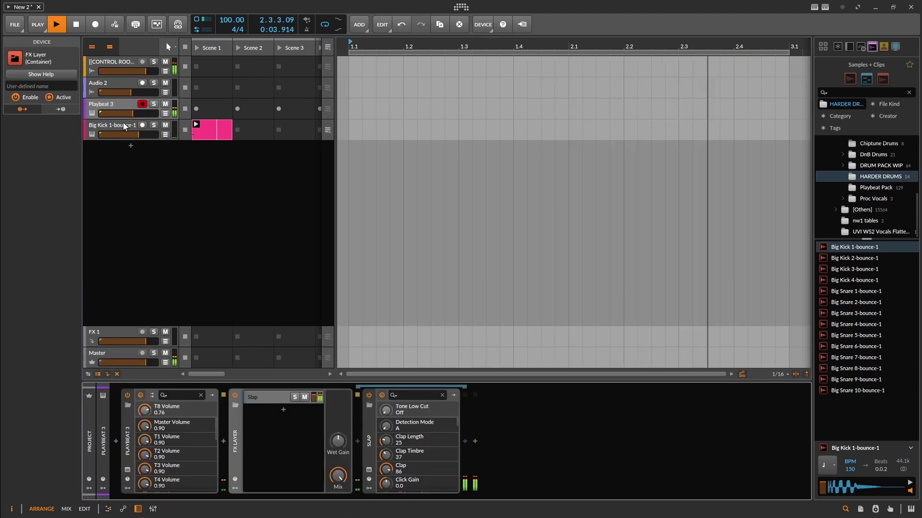
pyautogui.hotkey('ctrl', 'z')
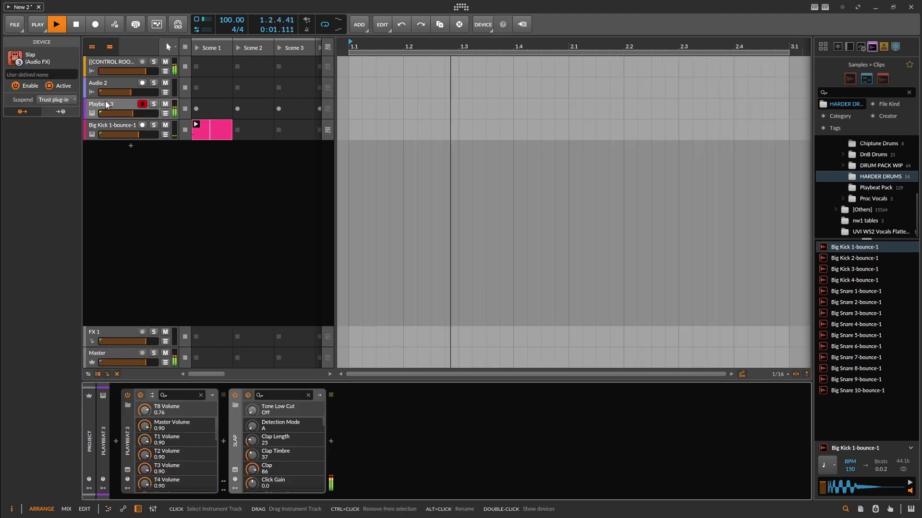
pyautogui.click(110, 108)
pyautogui.hotkey('ctrl', 'g')
pyautogui.click(111, 146)
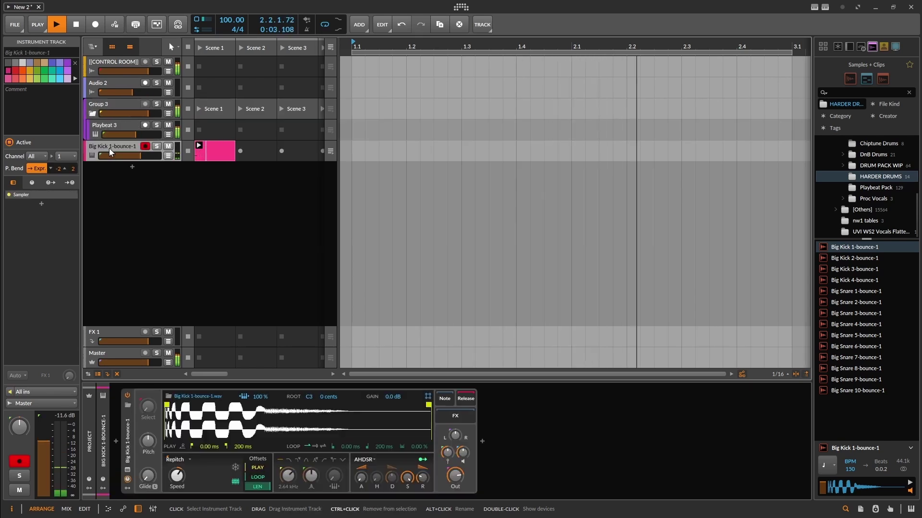
pyautogui.hotkey('ctrl', 'g')
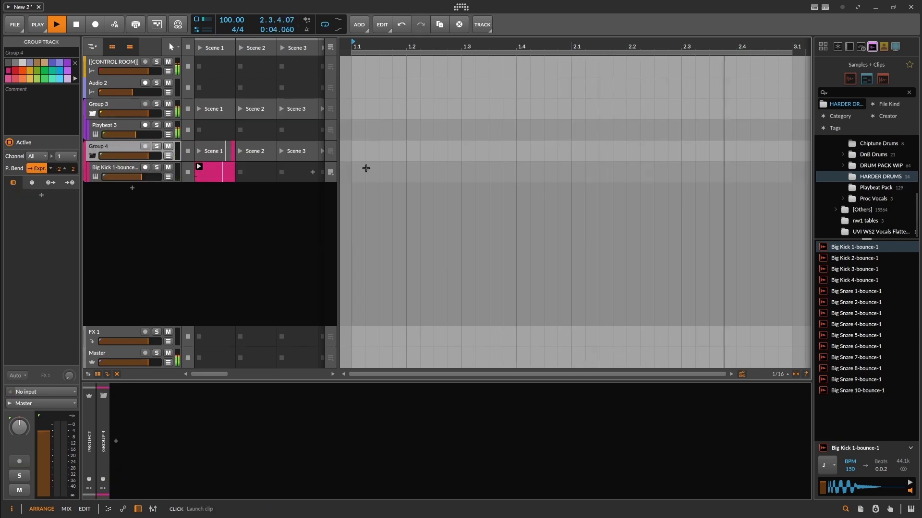
# Add Big Snare 5-bounce-1 as a track inside Group 4 above the kick, and create an empty clip for it in Scene 1
pyautogui.click(858, 336)
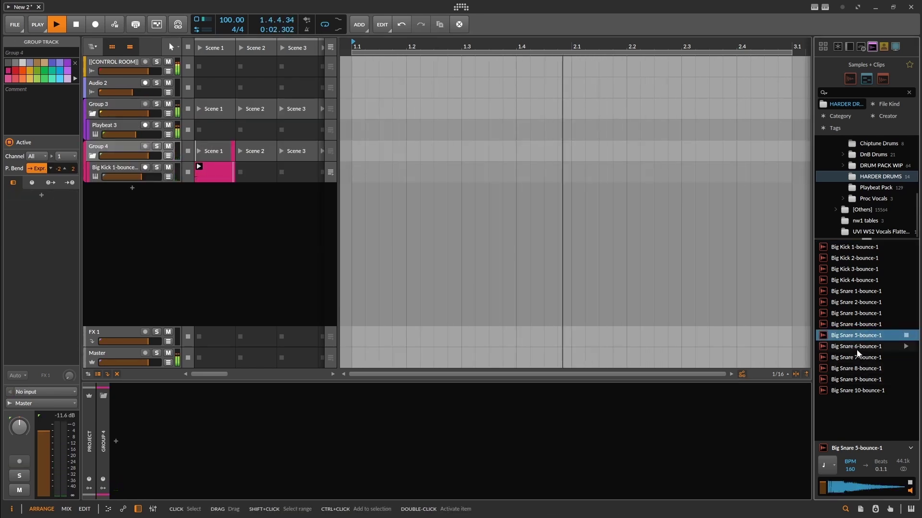
pyautogui.moveTo(850, 337); pyautogui.dragTo(119, 191)
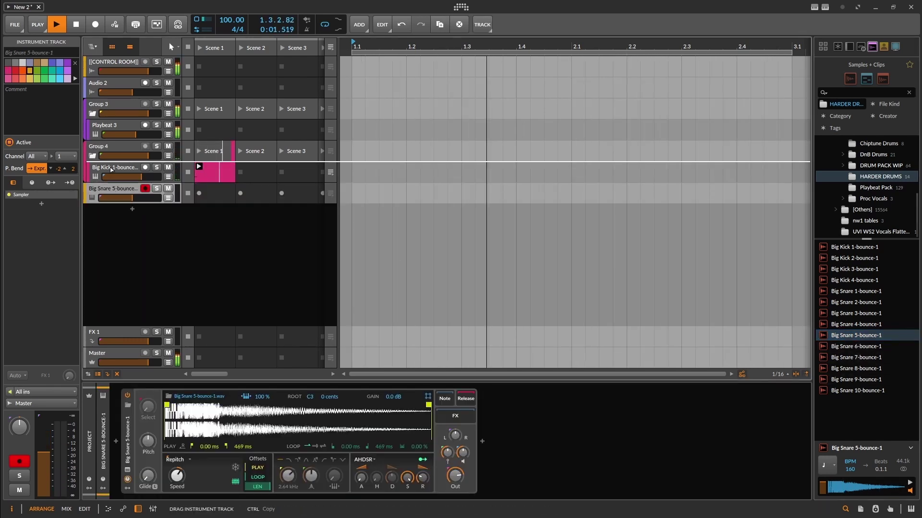
pyautogui.doubleClick(209, 171)
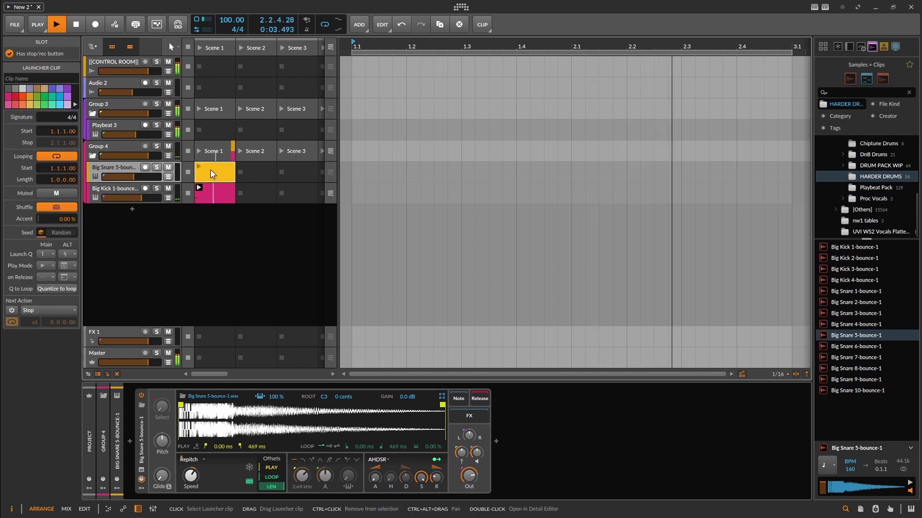
# Add C3 notes on beats 1.2 and 1.4 of the Big Snare 5 clip, launch it, and slightly raise that track's volume
pyautogui.doubleClick(211, 170)
pyautogui.scroll(3, 338, 407)
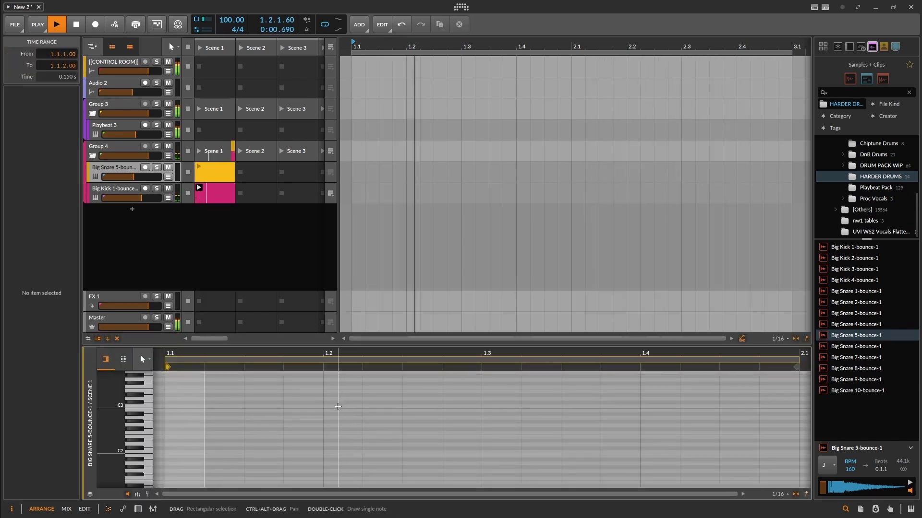
pyautogui.doubleClick(353, 407)
pyautogui.doubleClick(670, 407)
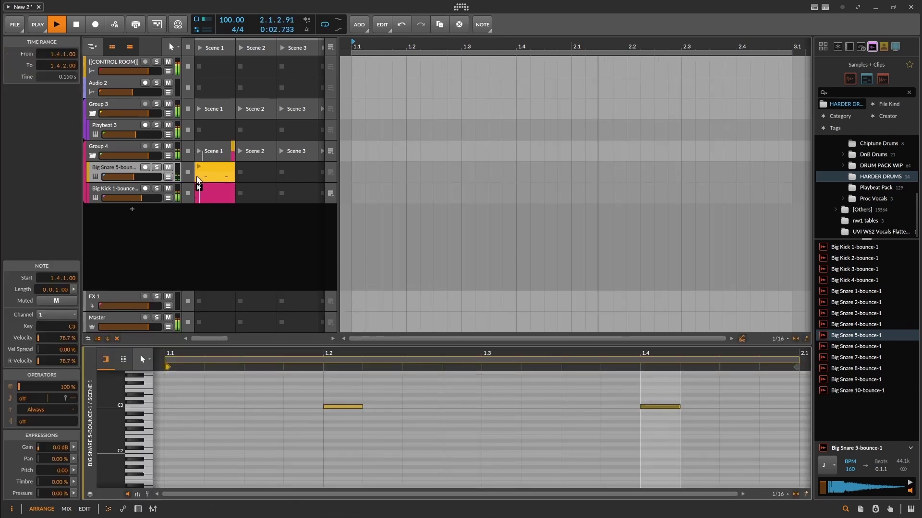
pyautogui.moveTo(136, 181); pyautogui.dragTo(143, 181)
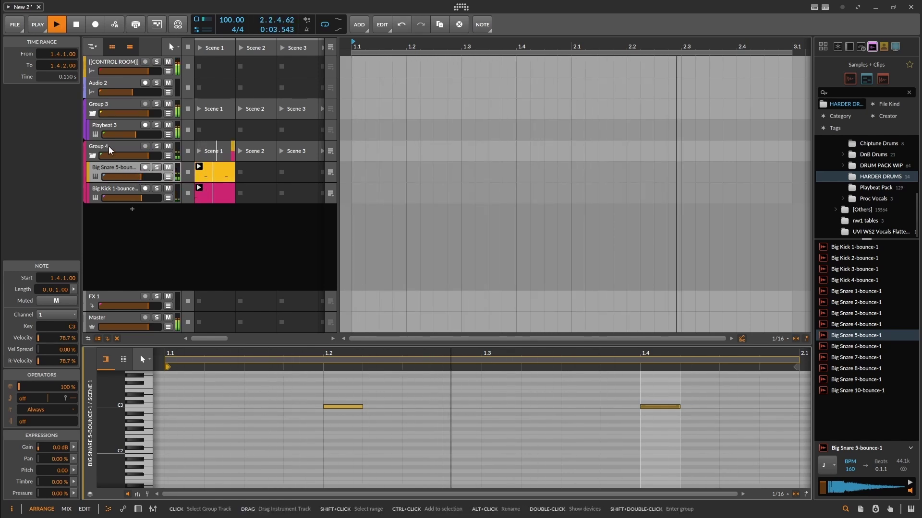
# Collapse Group 4 and Group 3, and insert a Dynamics device into Group 3's device chain
pyautogui.click(91, 156)
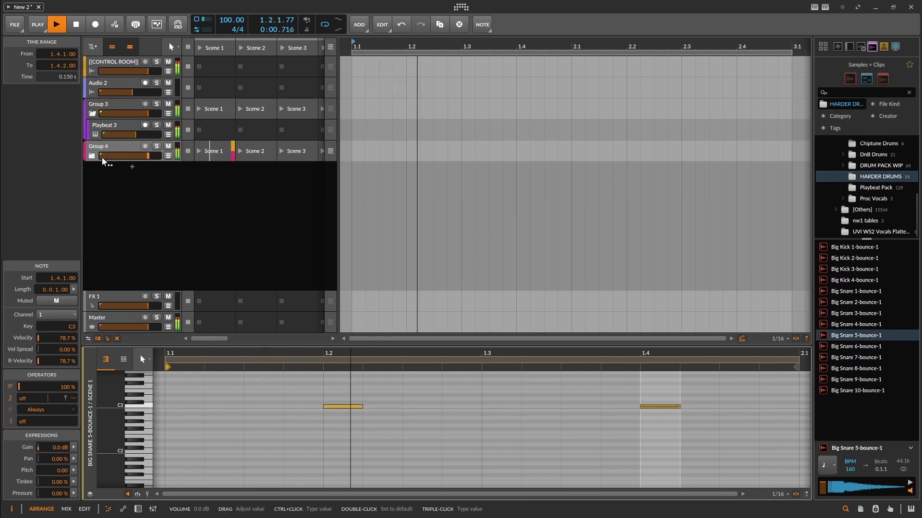
pyautogui.click(106, 108)
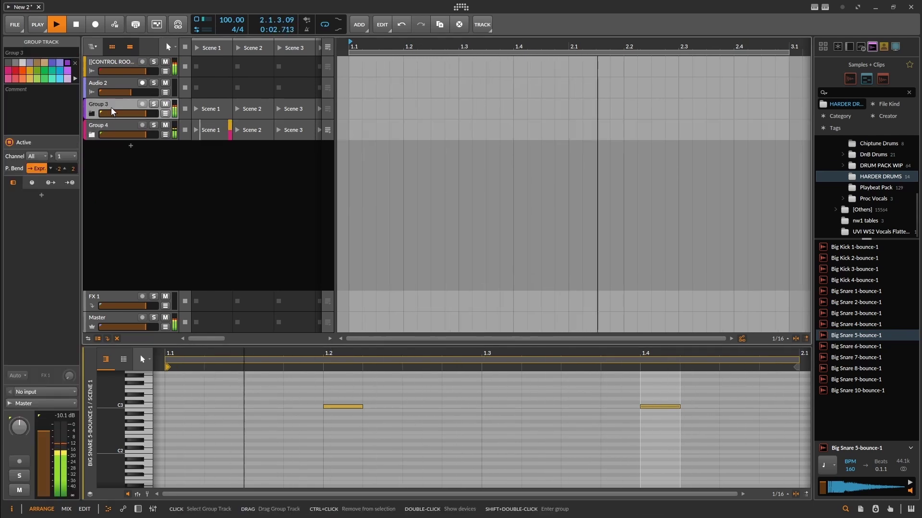
pyautogui.click(138, 509)
pyautogui.click(116, 441)
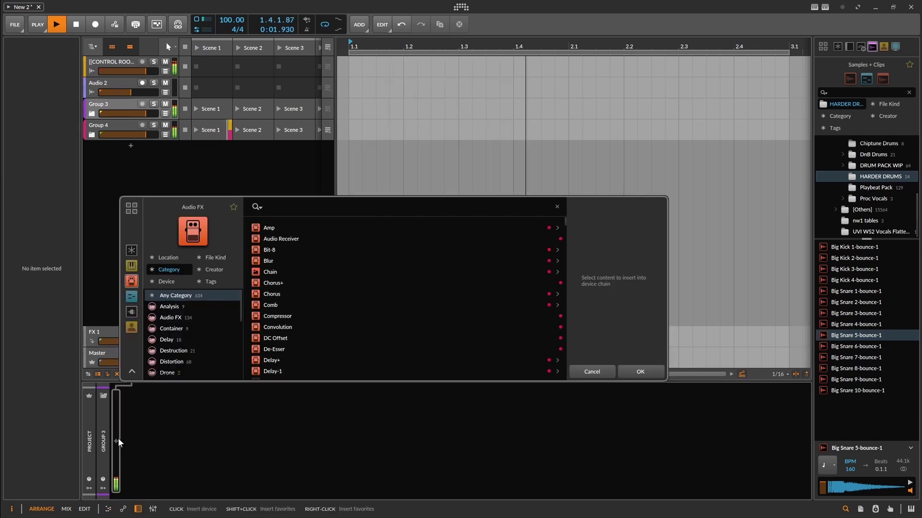
pyautogui.write('dynam')
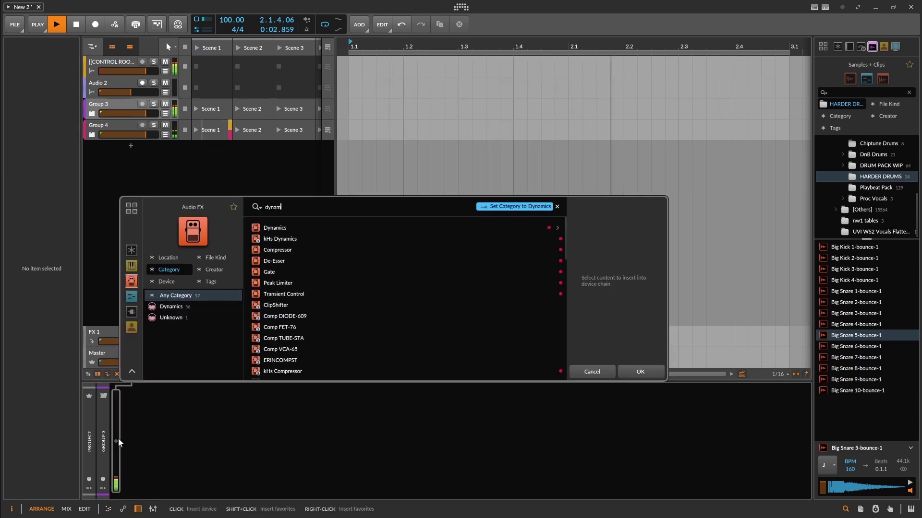
pyautogui.click(288, 229)
pyautogui.click(638, 369)
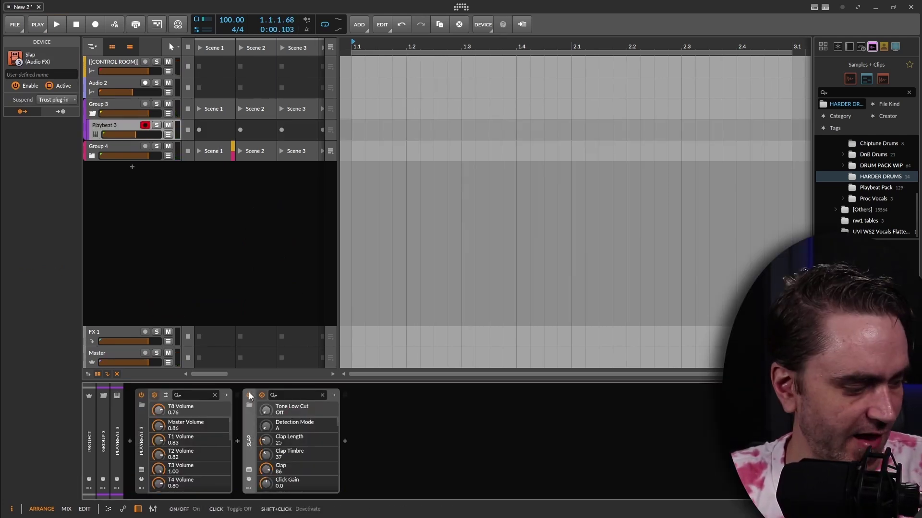
# Play the beat and compare it with Slap disabled and re-enabled on the Playbeat 3 track
pyautogui.click(250, 395)
pyautogui.press('space')
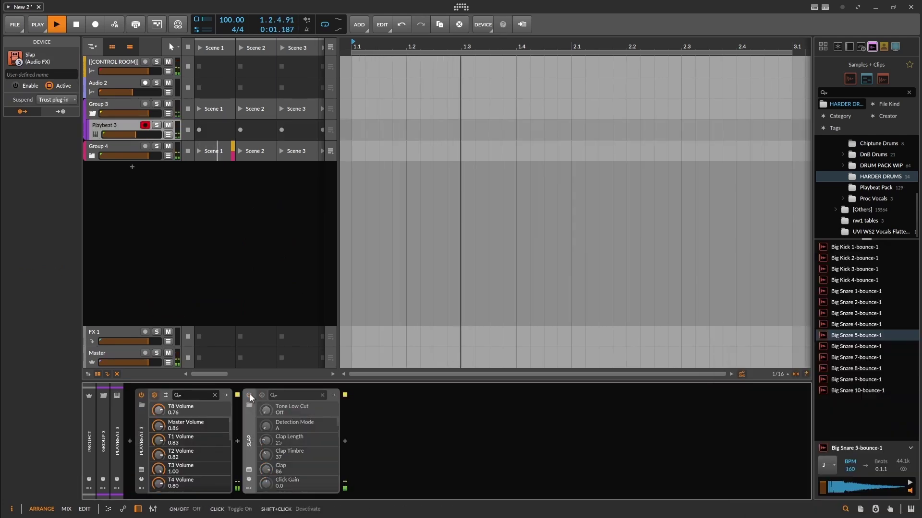
pyautogui.click(249, 395)
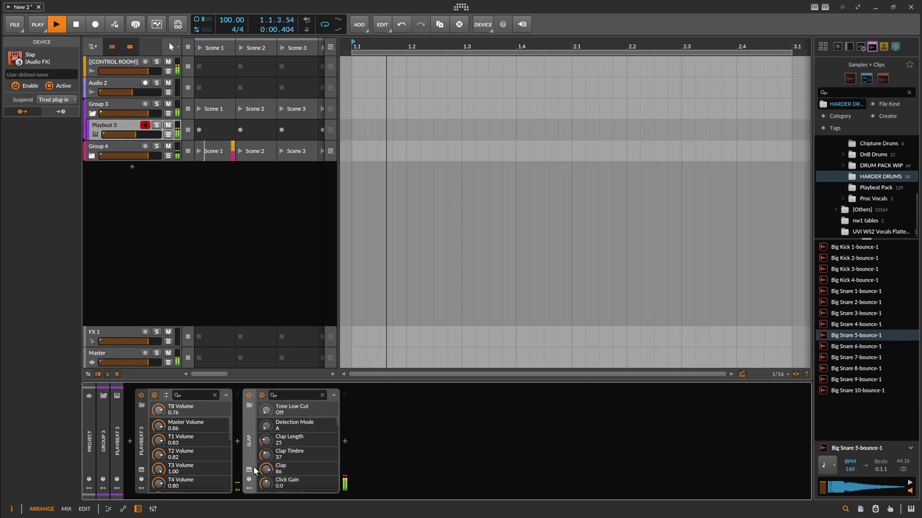
# In Slap's plug-in window, reduce the Sub amount, raise Fx Amount to 100 %, and lower Clip to about 54 %
pyautogui.click(261, 395)
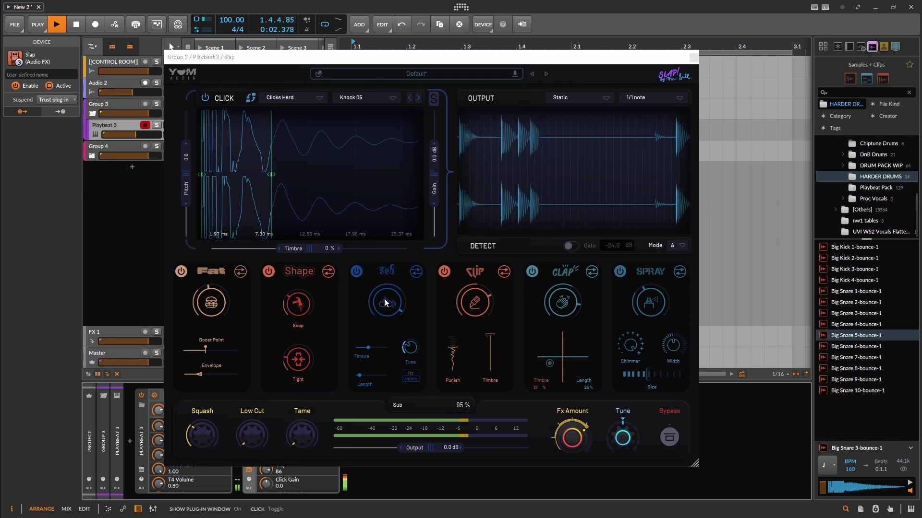
pyautogui.moveTo(385, 301); pyautogui.dragTo(378, 308)
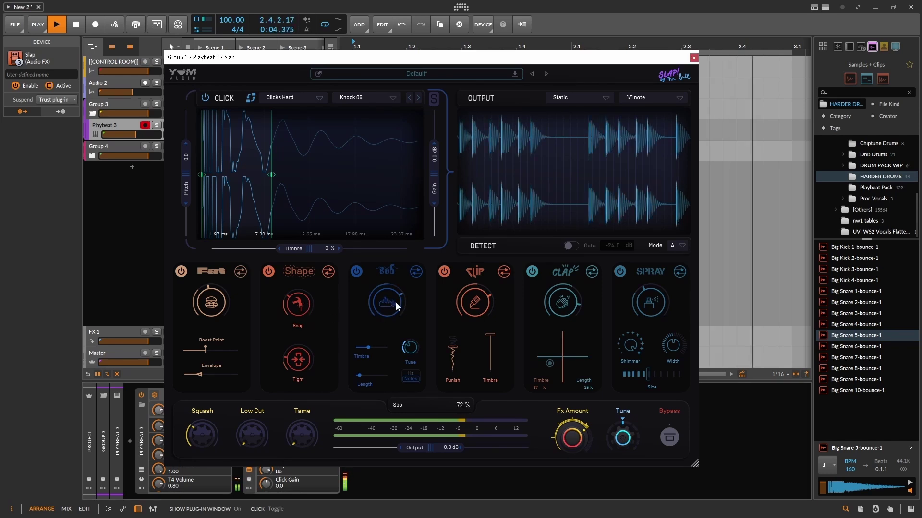
pyautogui.moveTo(572, 441); pyautogui.dragTo(576, 413)
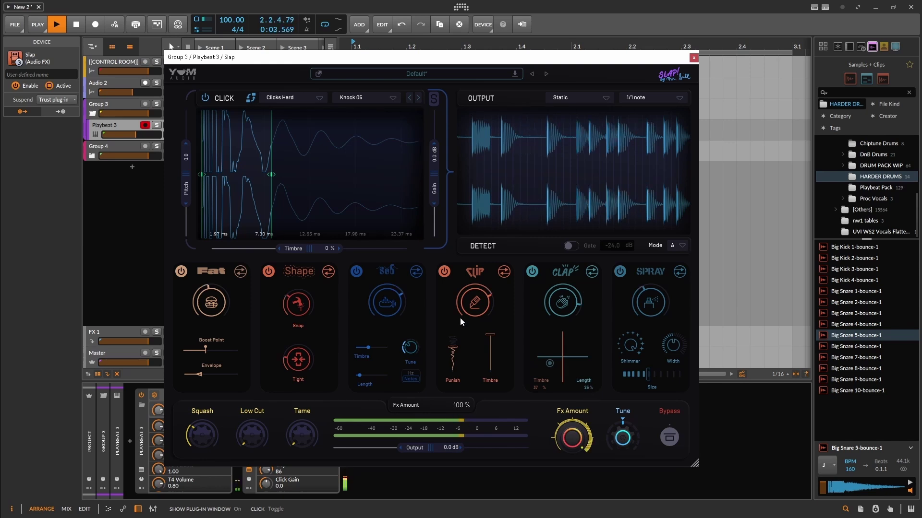
pyautogui.moveTo(389, 298); pyautogui.dragTo(387, 318)
pyautogui.moveTo(475, 305)
pyautogui.mouseDown()
pyautogui.moveTo(474, 317)
pyautogui.moveTo(466, 308)
pyautogui.mouseUp()
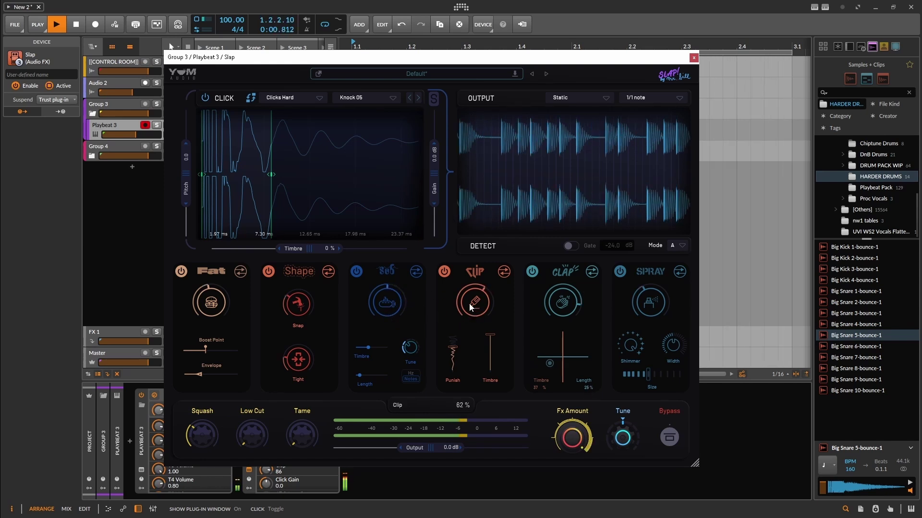
pyautogui.moveTo(377, 312); pyautogui.dragTo(379, 307)
pyautogui.moveTo(474, 303); pyautogui.dragTo(473, 313)
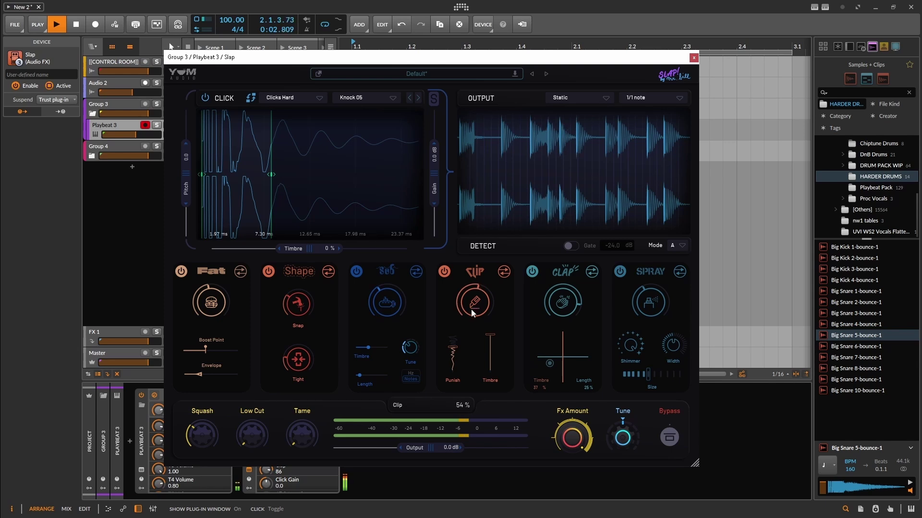
# Close the Slap window, slightly lower the Playbeat 3 track's volume, and expand Group 4
pyautogui.click(694, 58)
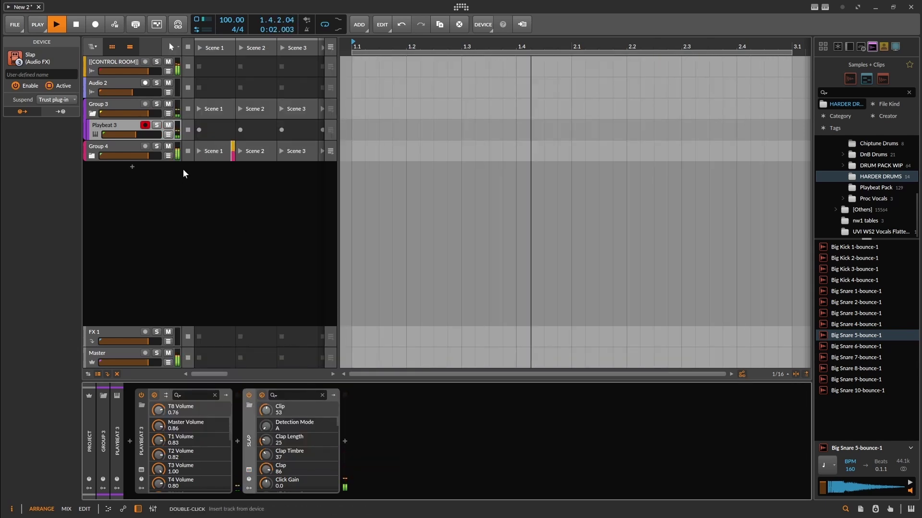
pyautogui.moveTo(135, 135); pyautogui.dragTo(134, 135)
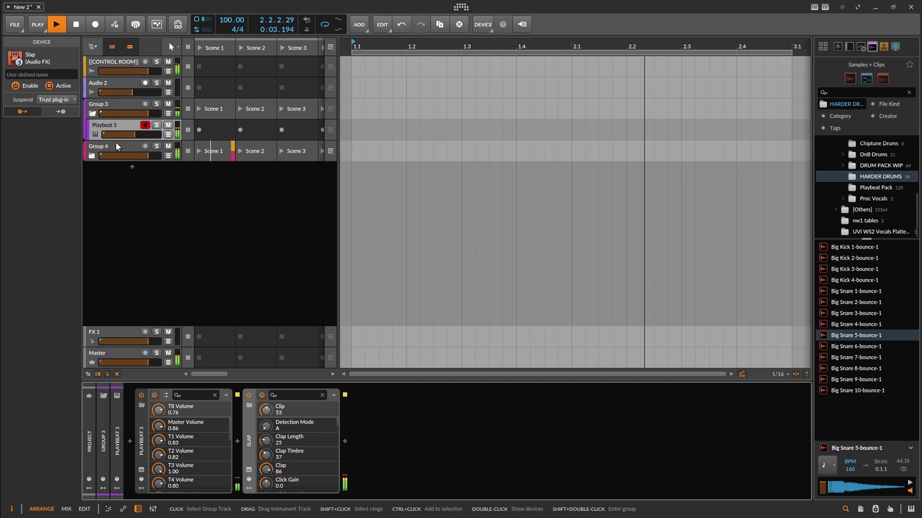
pyautogui.click(91, 156)
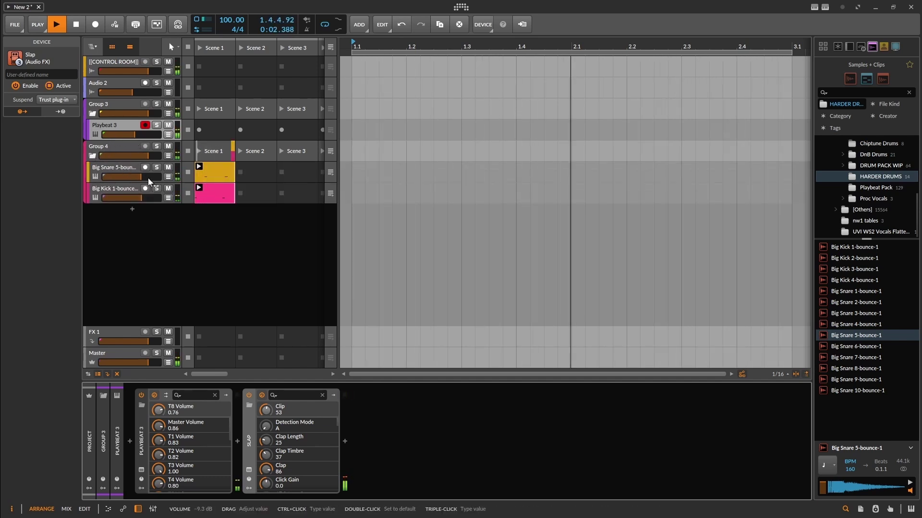
# Reopen Slap, stop playback, try the BREAKS presets Bloated Squish and Bombastic, and restart the beat to hear the result
pyautogui.click(249, 470)
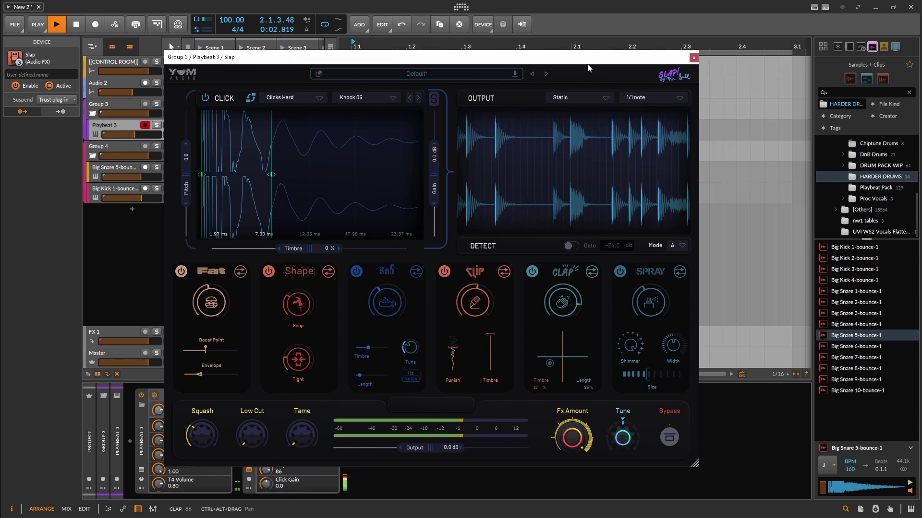
pyautogui.press('space')
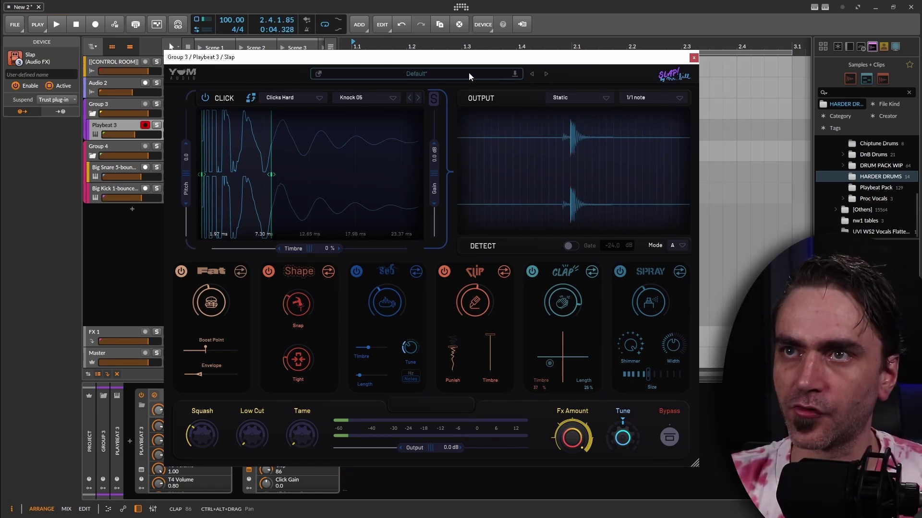
pyautogui.click(417, 72)
pyautogui.click(278, 212)
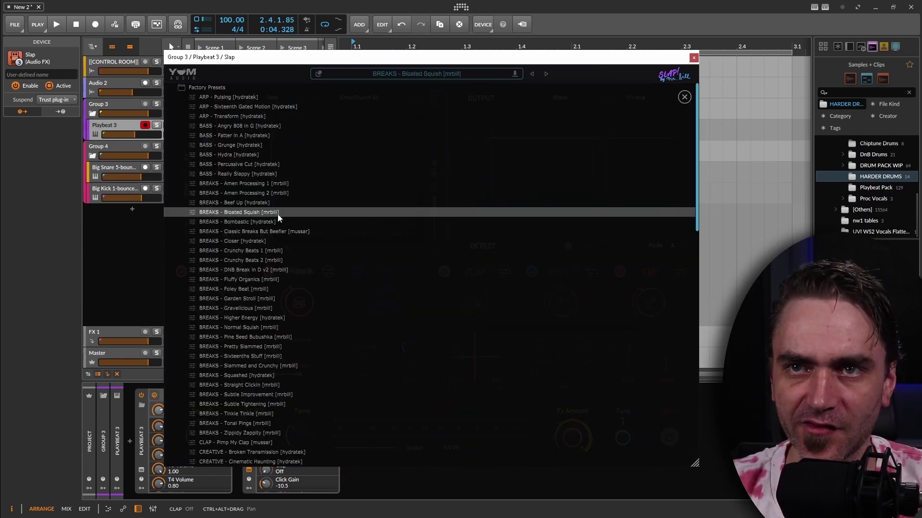
pyautogui.click(279, 221)
pyautogui.doubleClick(270, 212)
pyautogui.press('space')
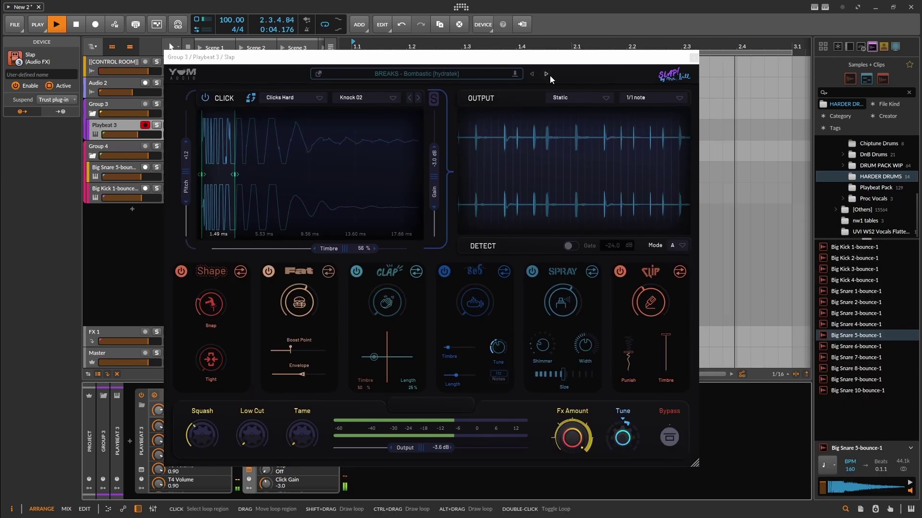
# Audition the following BREAKS presets in order, from Classic Breaks But Beefier through Closer, Crunchy Beats 2 and Fluffy Organics to Foley Beat
pyautogui.click(549, 76)
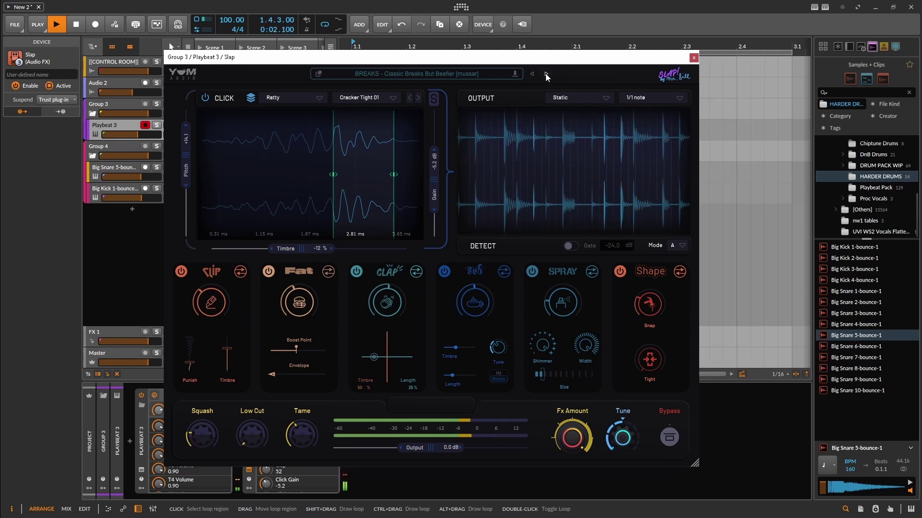
pyautogui.click(546, 75)
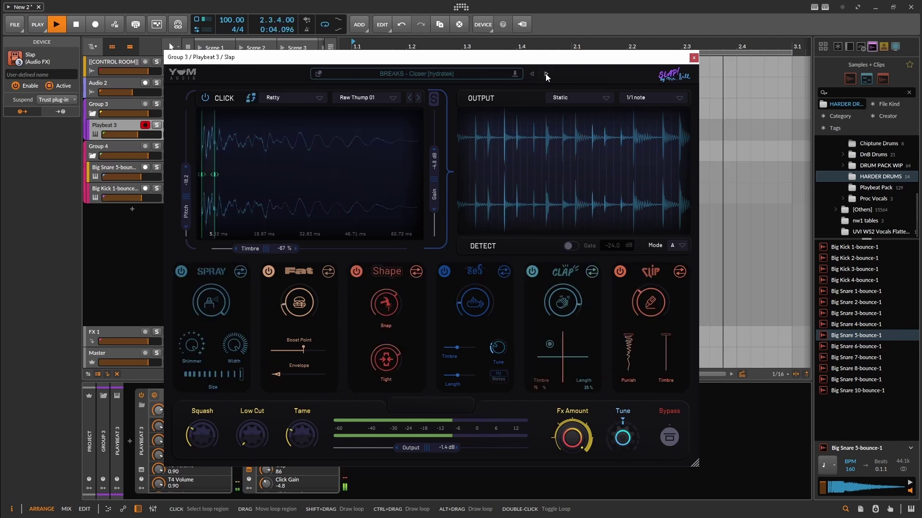
pyautogui.click(545, 75)
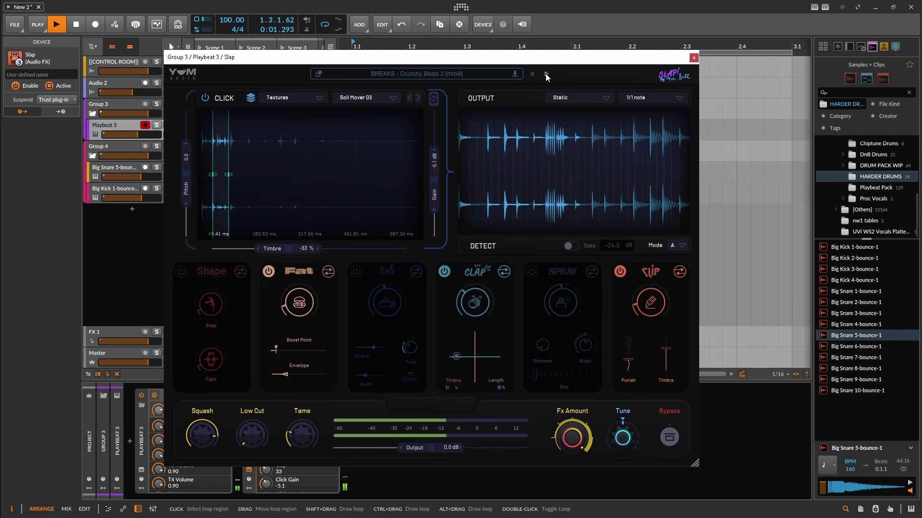
pyautogui.click(545, 75)
pyautogui.click(546, 75)
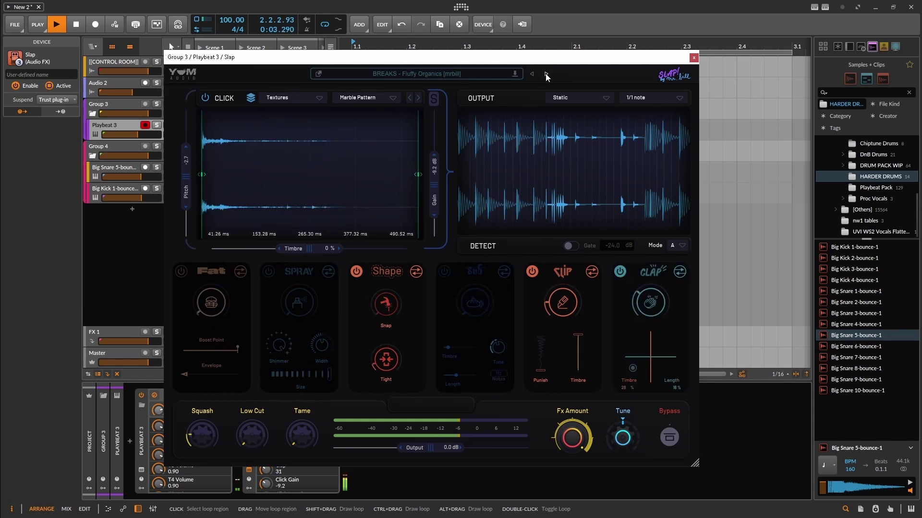
pyautogui.click(546, 75)
# Audition CLAP - Pimp My Clap and the CREATIVE presets Cinematic Haunting, Glitchy Cool and Heavy Impact from Slap's factory preset list
pyautogui.click(427, 72)
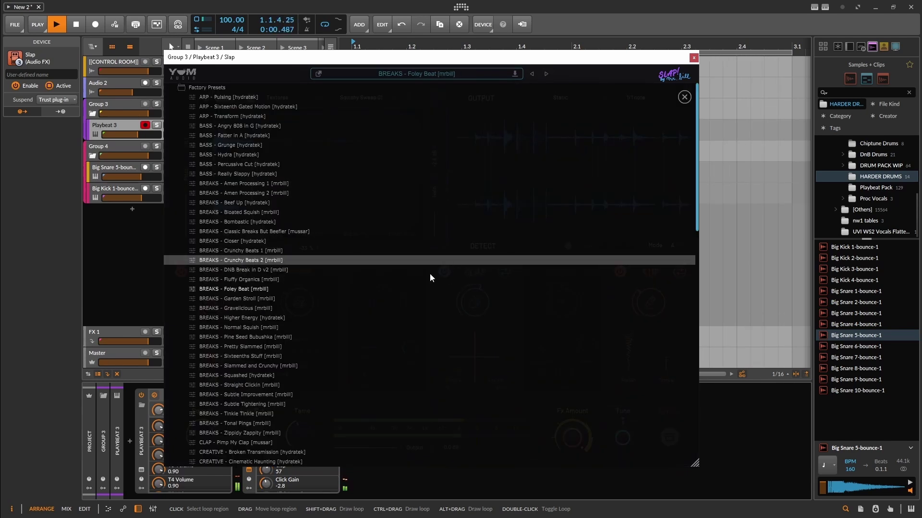
pyautogui.scroll(-3, 298, 349)
pyautogui.click(295, 342)
pyautogui.click(345, 352)
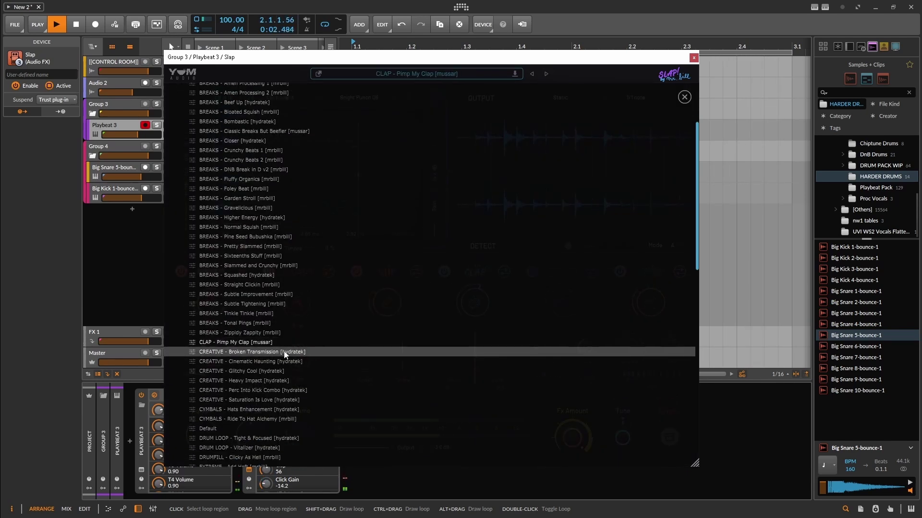
pyautogui.click(277, 360)
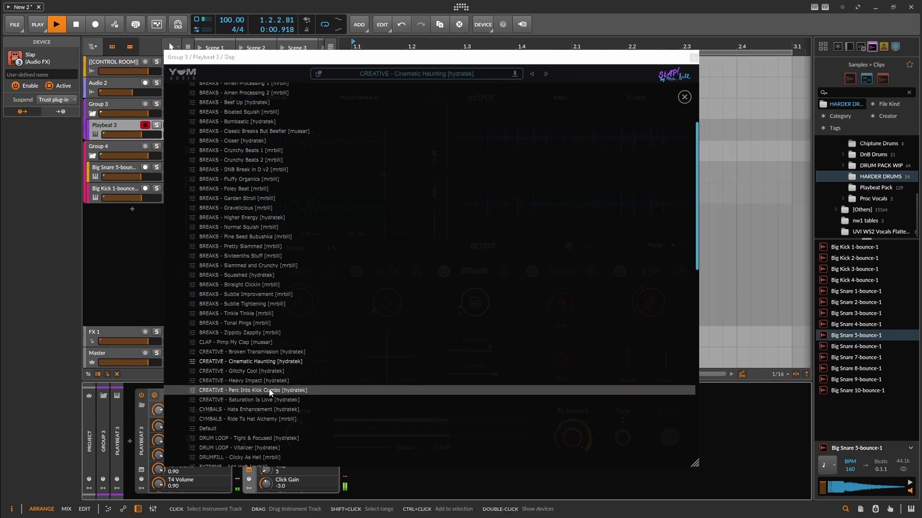
pyautogui.click(264, 372)
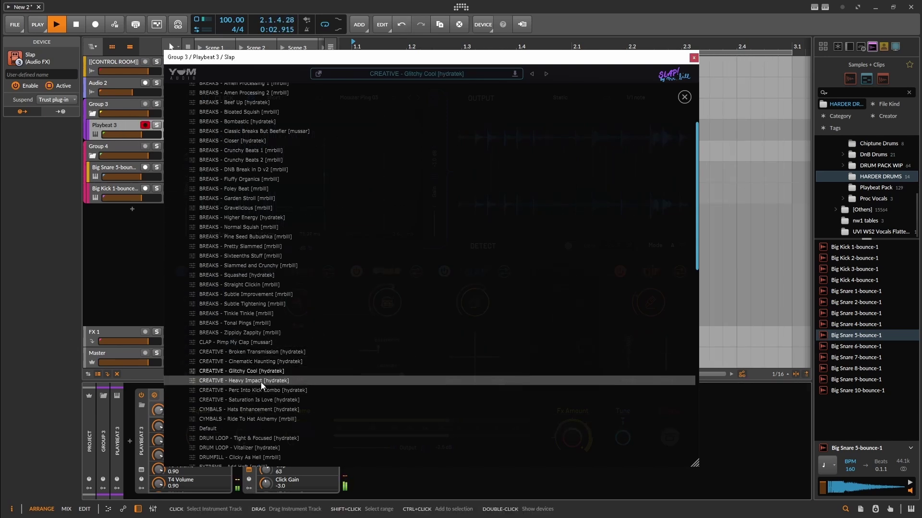
pyautogui.click(263, 382)
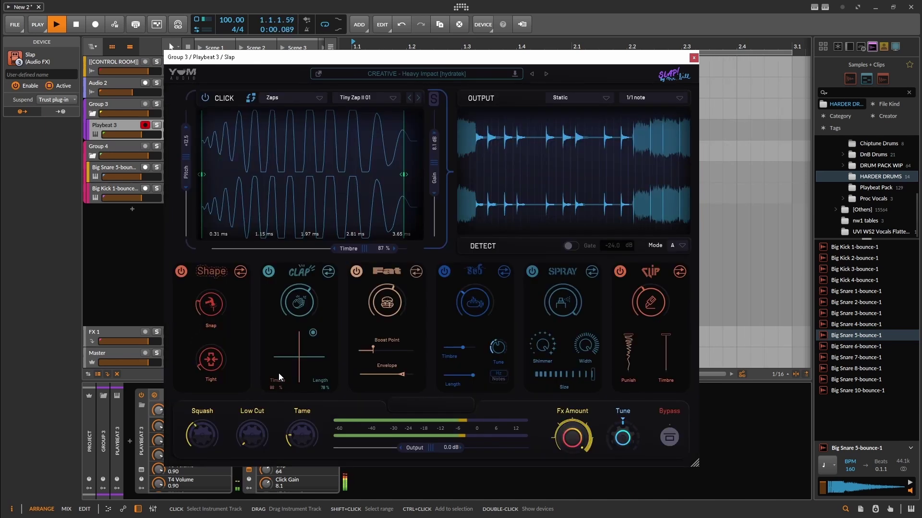
# Advance through Perc Into Kick Combo, Saturation Is Love and Hats Enhancement to load the CYMBALS - Ride To Hat Alchemy preset
pyautogui.click(547, 73)
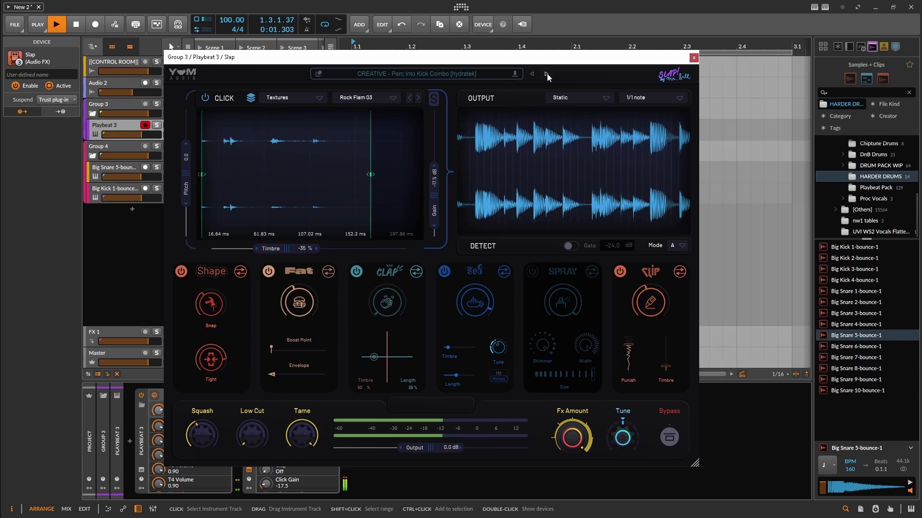
pyautogui.click(547, 74)
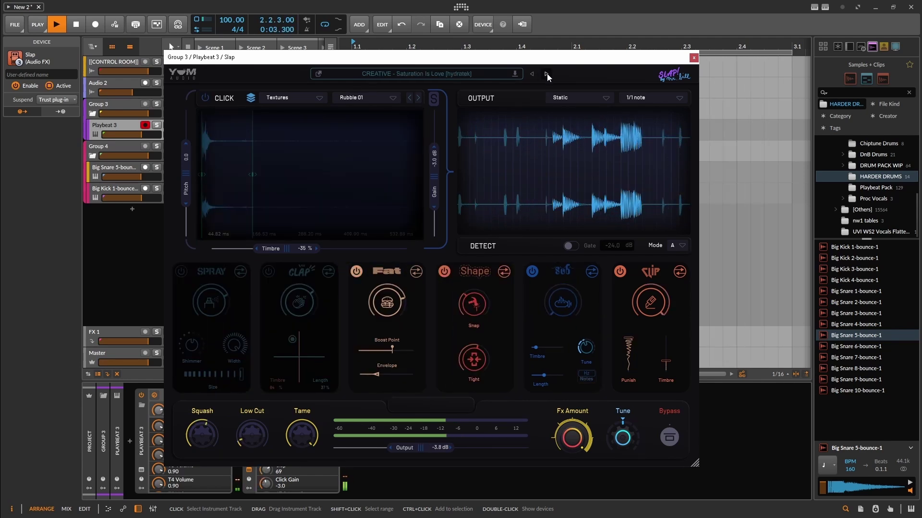
pyautogui.click(546, 74)
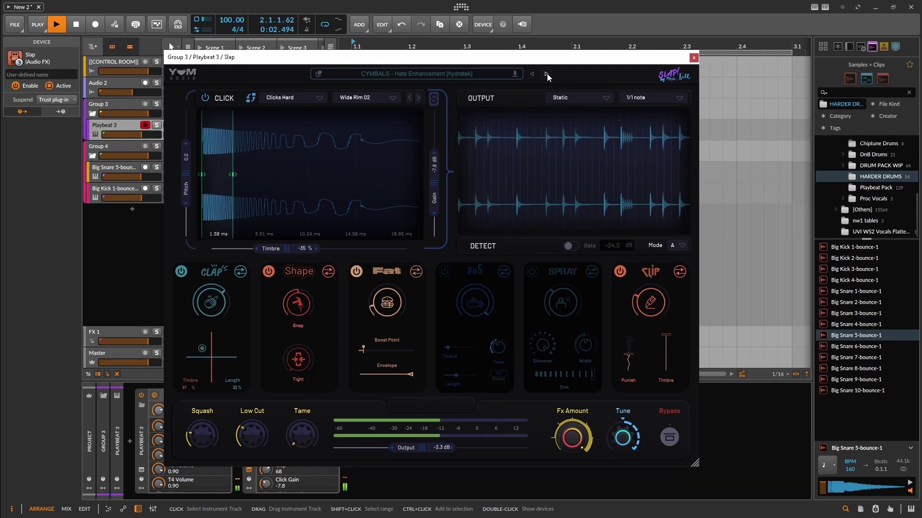
pyautogui.click(546, 74)
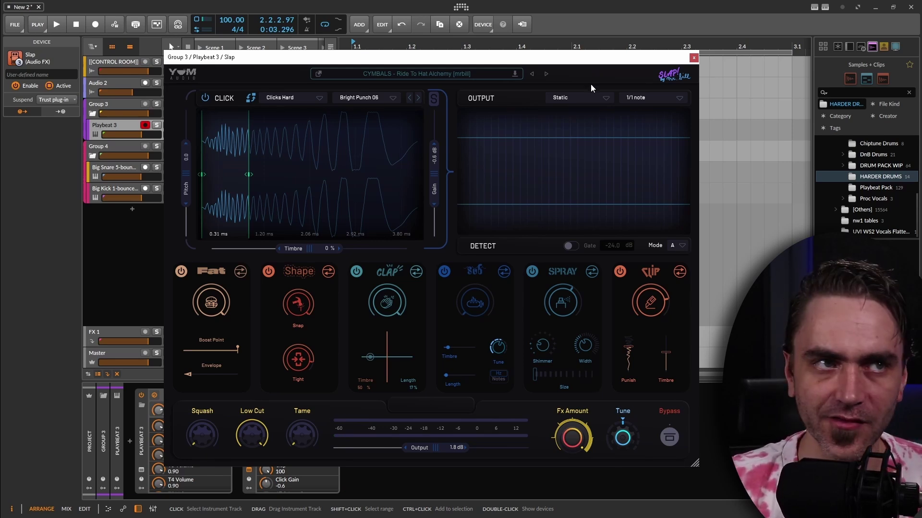
# Close Slap on the Playbeat 3 track and add a new Slap effect after the Sampler on the Big Kick track
pyautogui.click(693, 58)
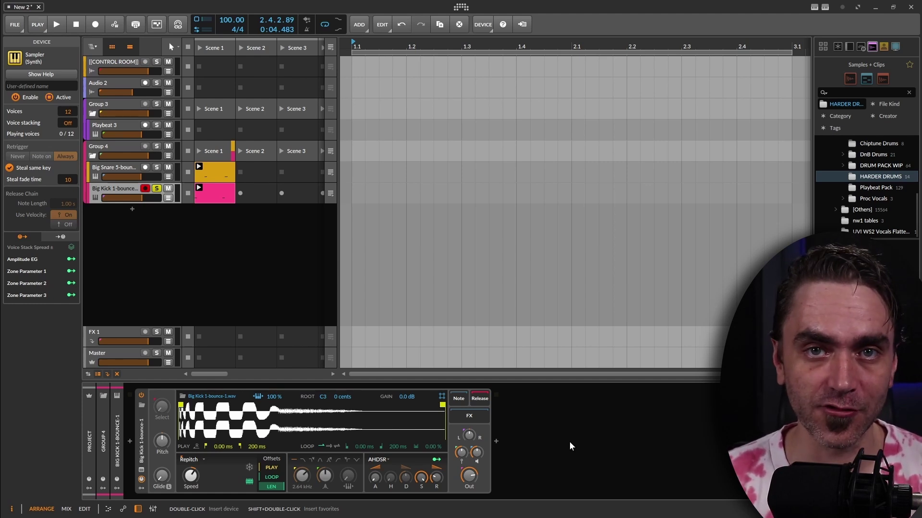
pyautogui.click(494, 442)
pyautogui.write('slap')
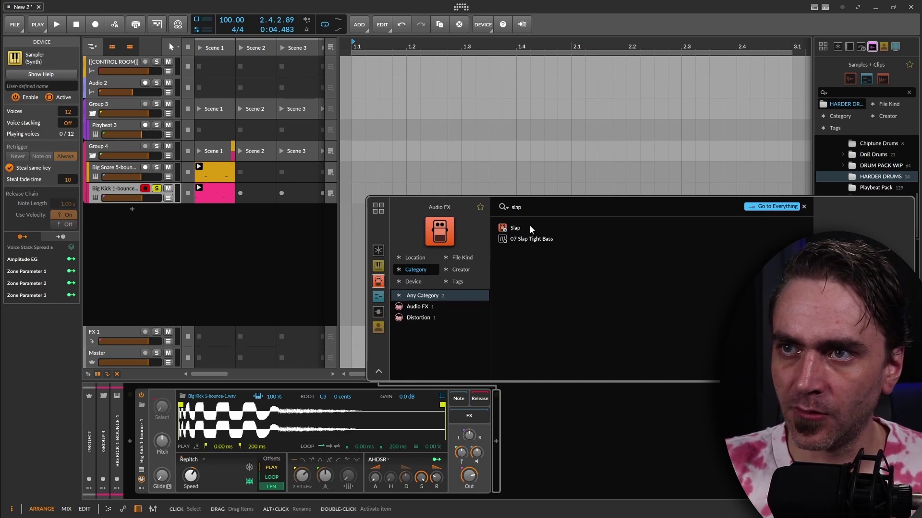
pyautogui.doubleClick(529, 227)
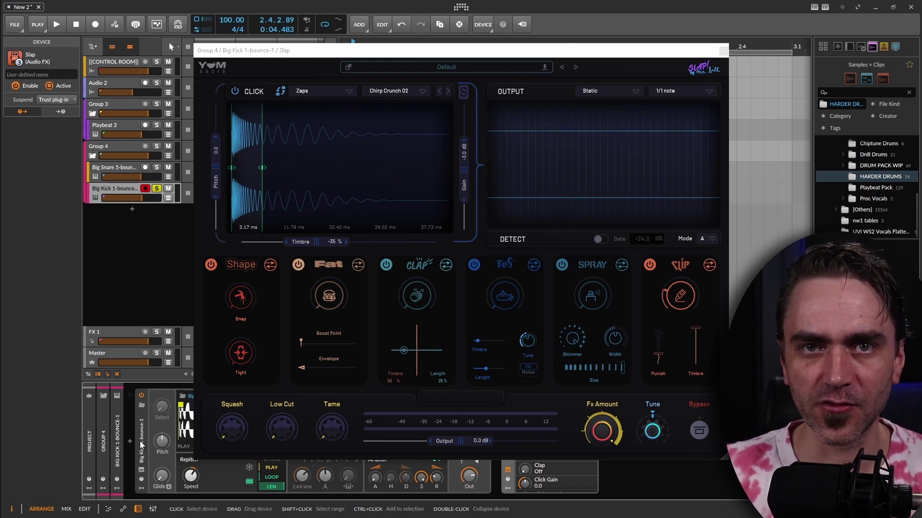
# Play the beat and switch Slap's bypass on and off to compare the processed and dry kick
pyautogui.press('space')
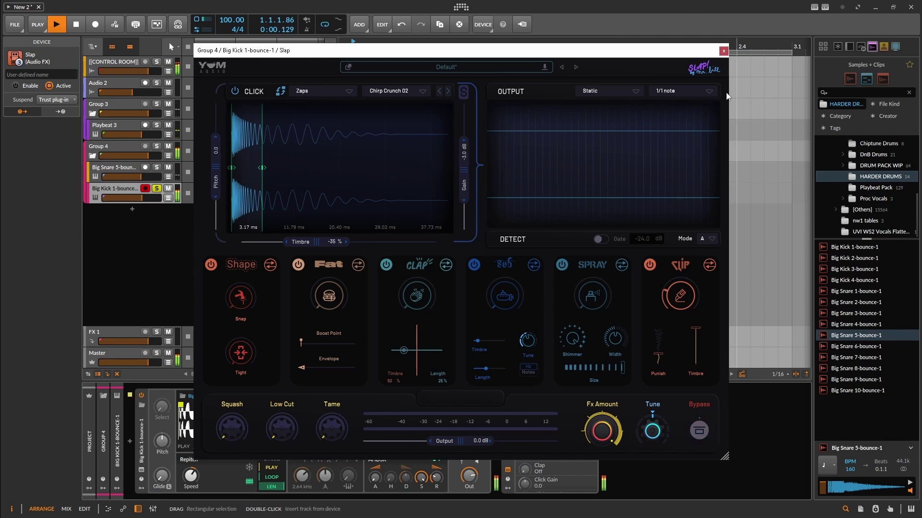
pyautogui.click(700, 431)
pyautogui.click(699, 433)
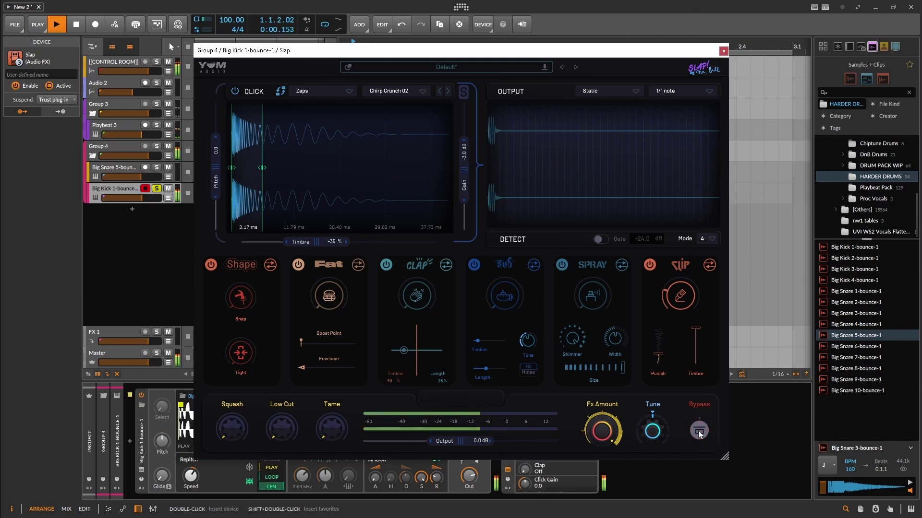
pyautogui.press('space')
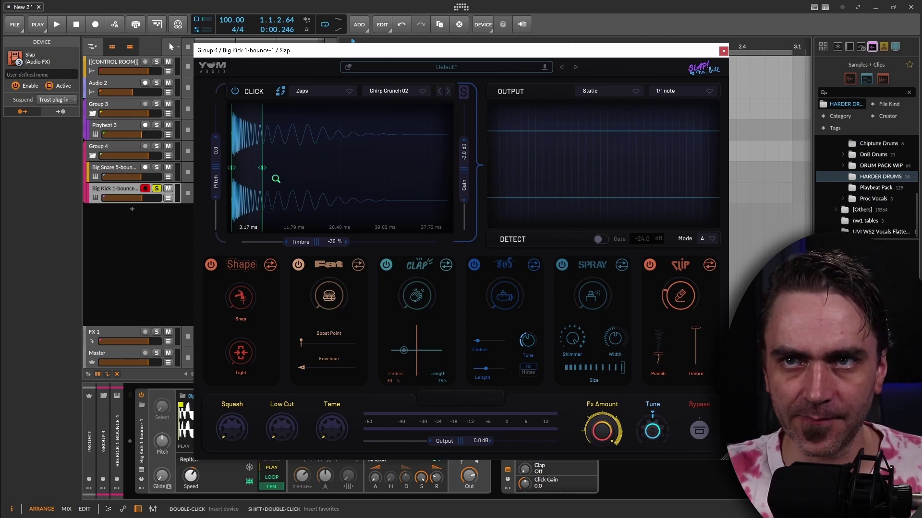
# Shorten the Chirp Crunch 02 click region and compare it with the bypassed kick during playback
pyautogui.moveTo(262, 168); pyautogui.dragTo(247, 171)
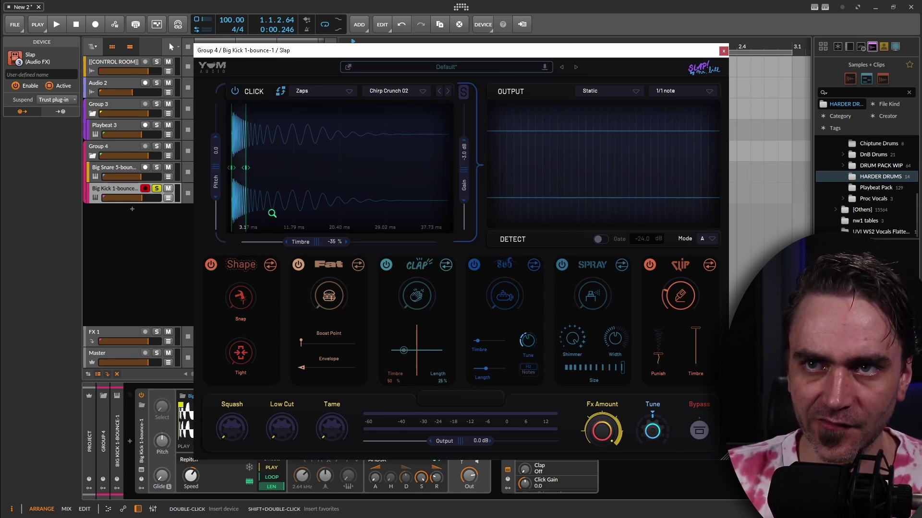
pyautogui.press('space')
pyautogui.click(700, 432)
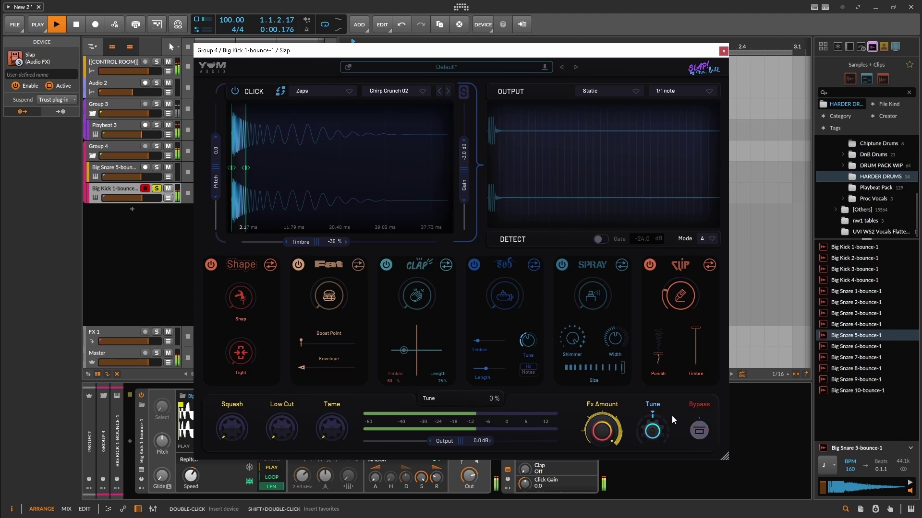
# Try a click gain of 3.0 dB against the bypassed kick, then reset the gain to 0.0 dB
pyautogui.moveTo(463, 169); pyautogui.dragTo(464, 153)
pyautogui.press('space')
pyautogui.press('space')
pyautogui.click(701, 432)
pyautogui.press('space')
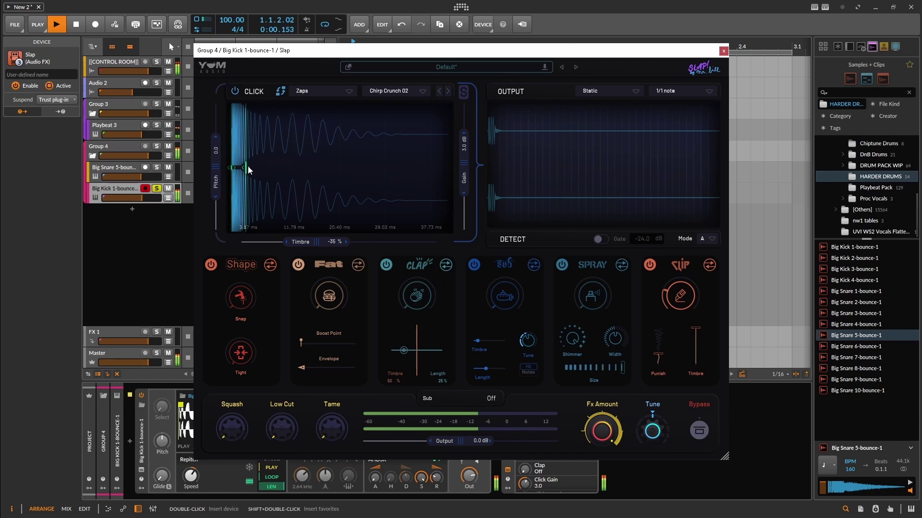
pyautogui.press('space')
pyautogui.doubleClick(464, 173)
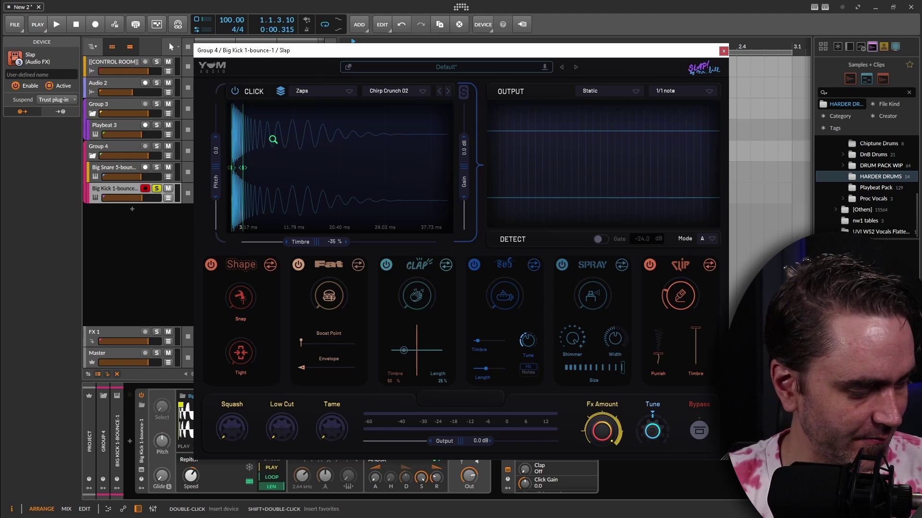
# Restart the beat repeatedly to compare the kick with the click replaced and layered, ending in layered mode
pyautogui.press('space')
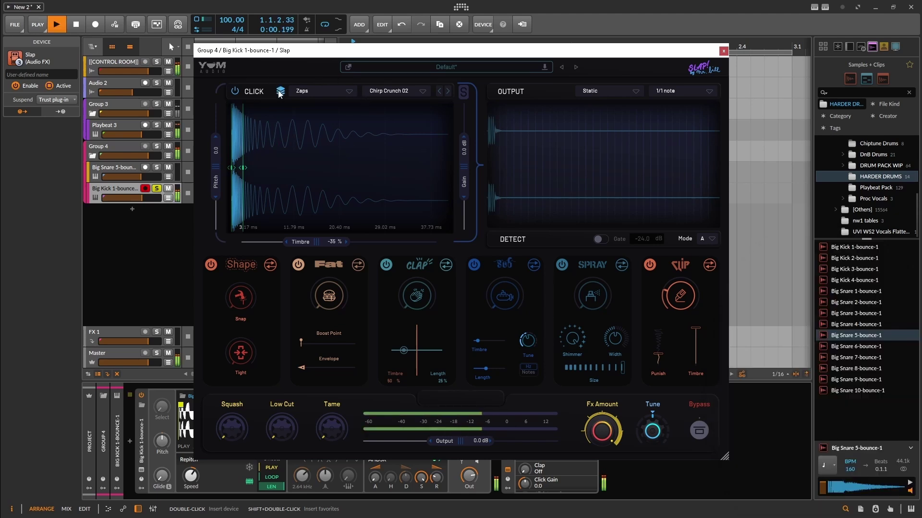
pyautogui.press('space')
pyautogui.press('space')
pyautogui.press('space')
pyautogui.press('space')
pyautogui.press('space')
pyautogui.press('space')
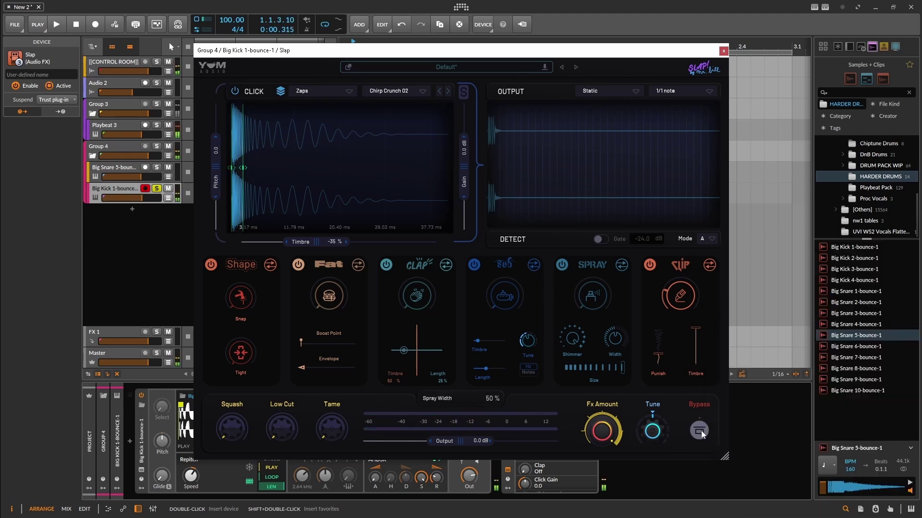
pyautogui.press('space')
pyautogui.press('space')
pyautogui.press('space')
pyautogui.press('space')
pyautogui.press('space')
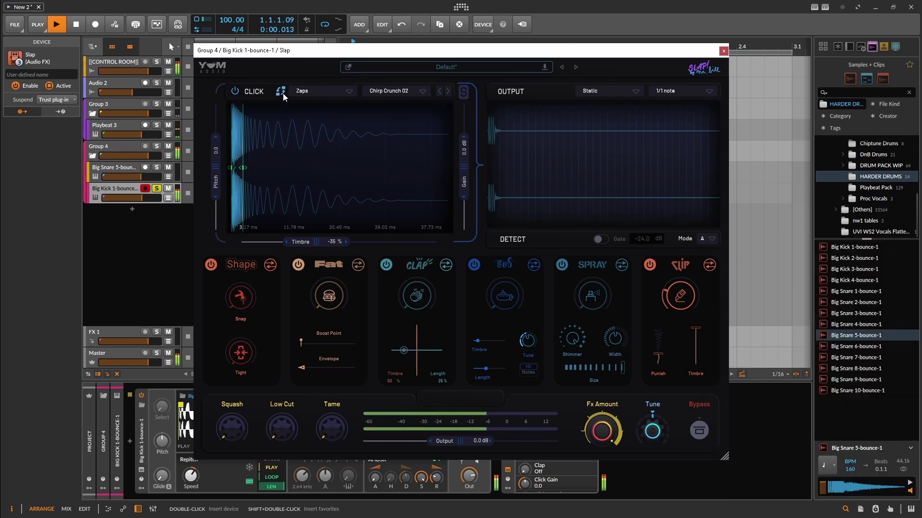
pyautogui.press('space')
pyautogui.press('space')
pyautogui.press('space')
pyautogui.press('space')
pyautogui.press('space')
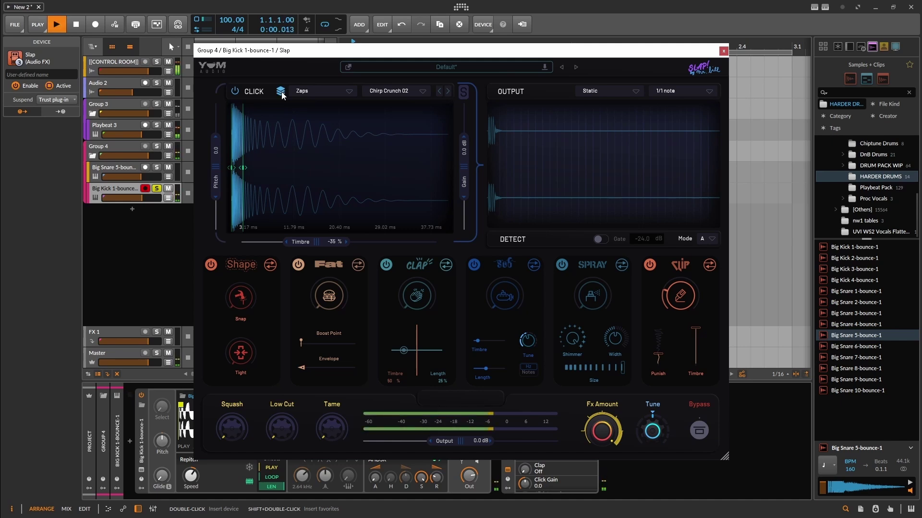
pyautogui.press('space')
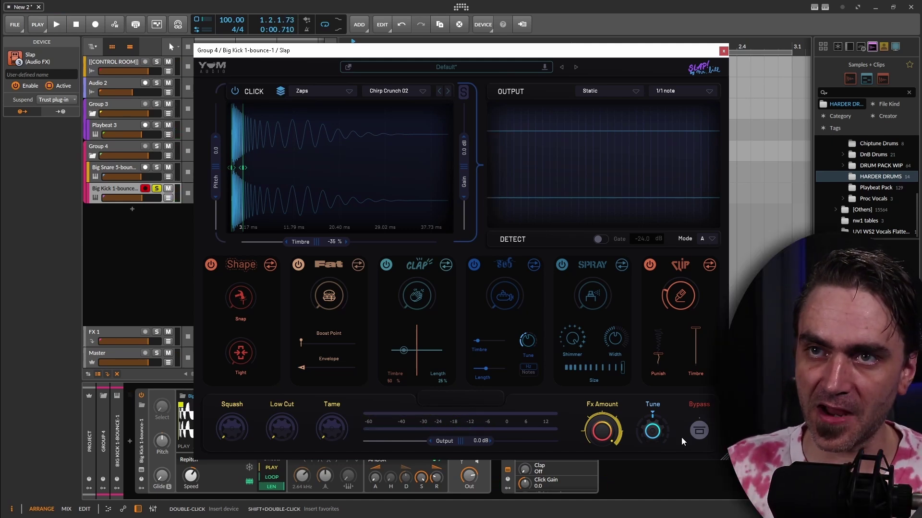
# Adjust the Clip module's Punish, lower its Timbre to mid-range and set Clip to 32% while the beat plays
pyautogui.moveTo(684, 297)
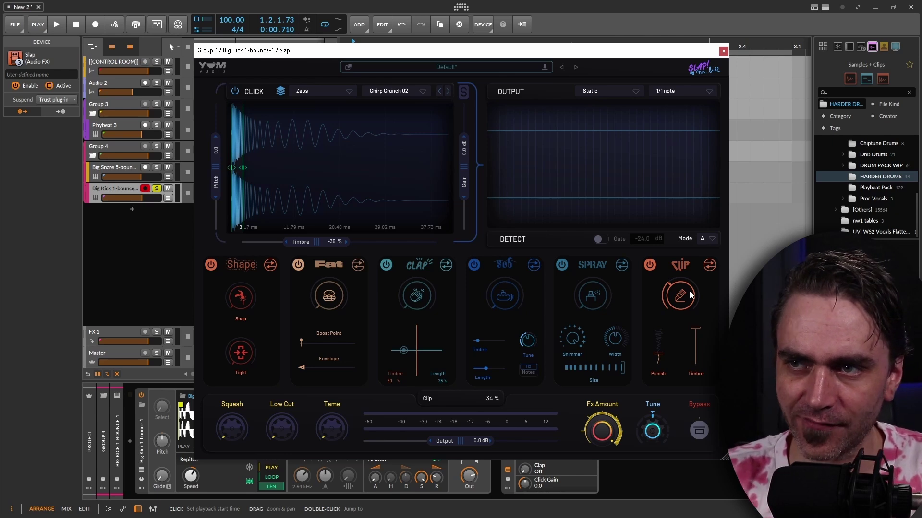
pyautogui.press('space')
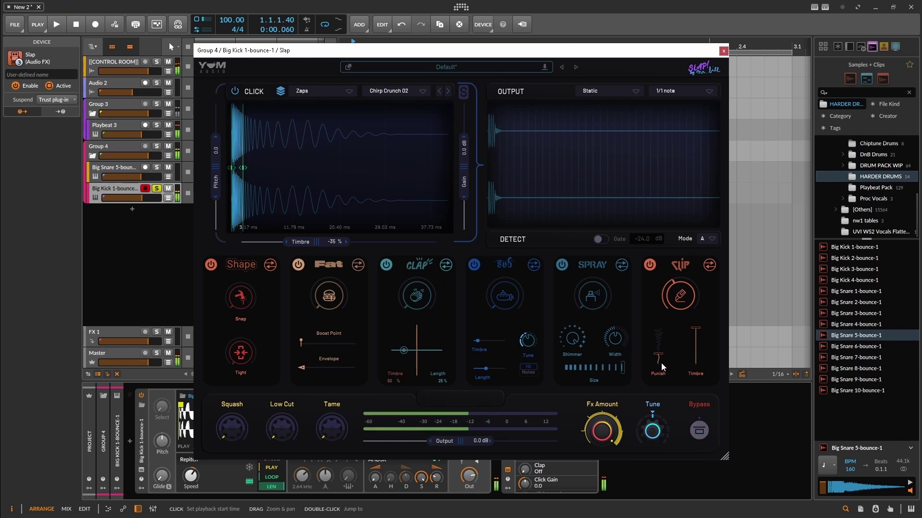
pyautogui.moveTo(661, 363); pyautogui.dragTo(658, 361)
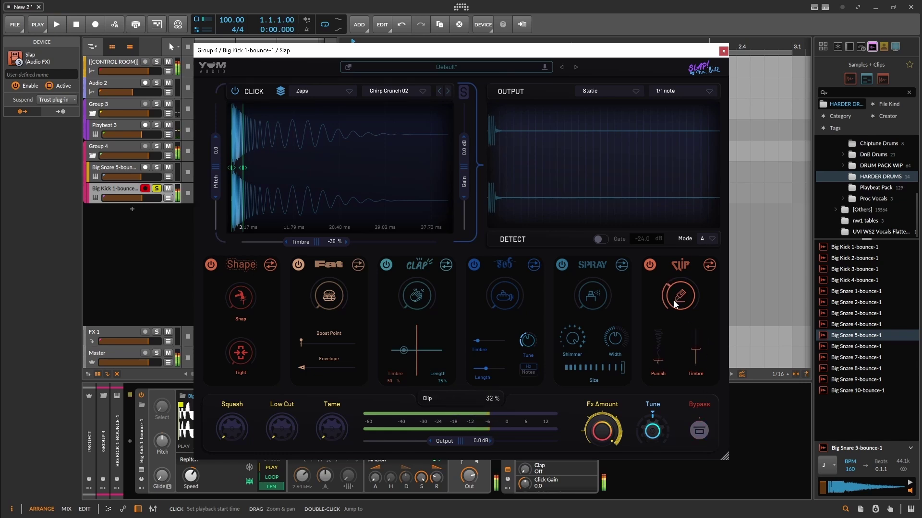
# Restart playback repeatedly with Slap bypassed and active to compare the clipped kick with the dry one
pyautogui.click(699, 431)
pyautogui.press('space')
pyautogui.press('space')
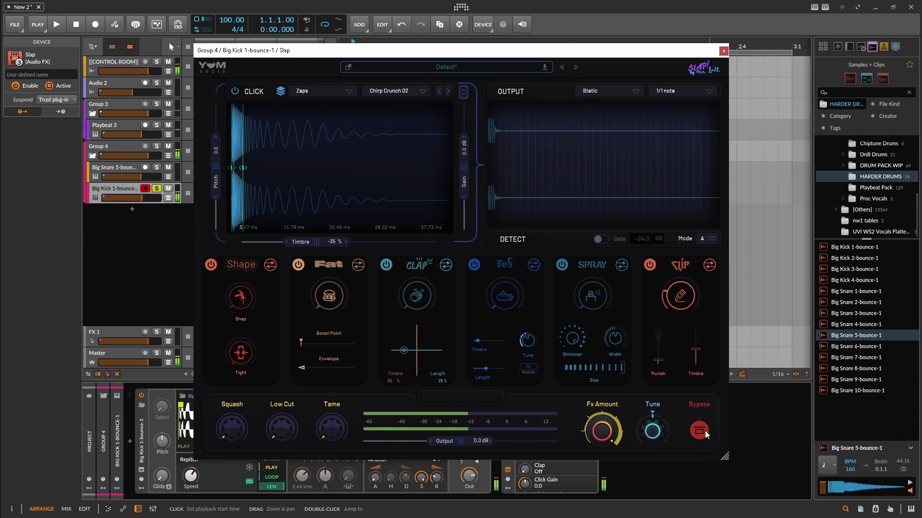
pyautogui.press('space')
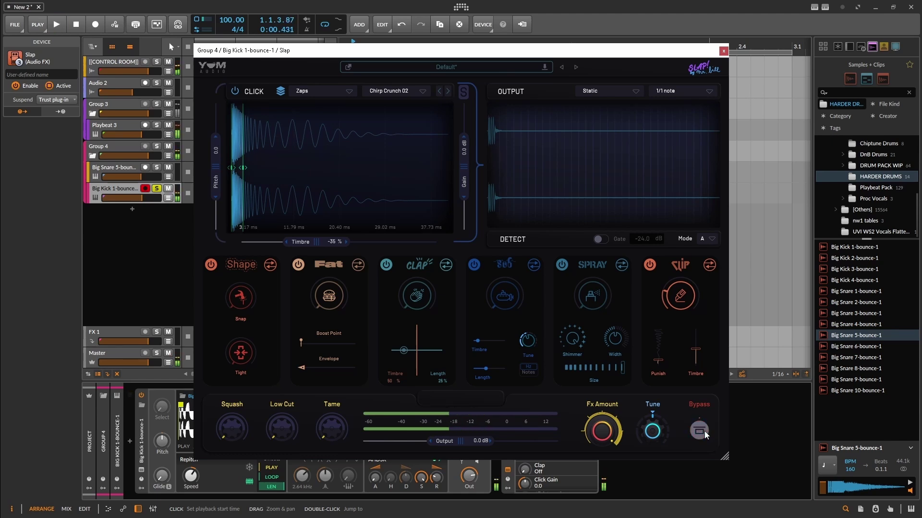
pyautogui.click(704, 431)
pyautogui.press('space')
pyautogui.press('space')
pyautogui.press('space')
pyautogui.press('space')
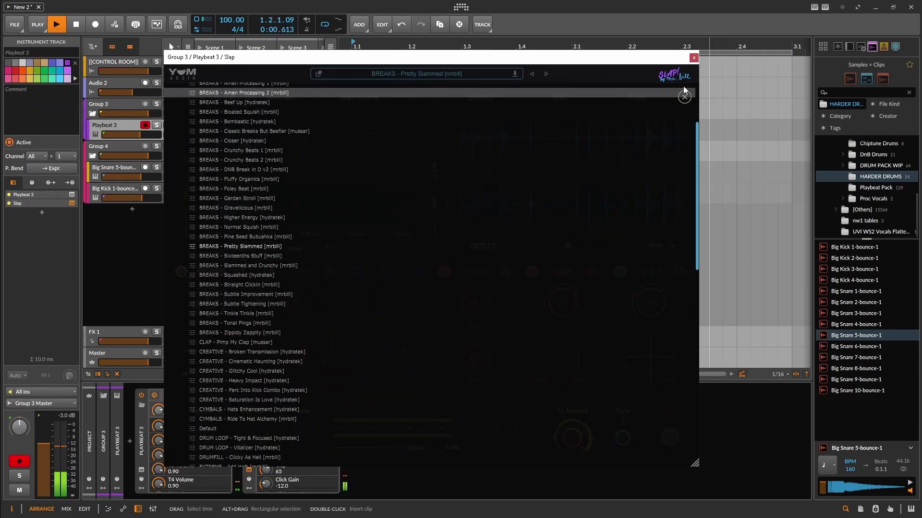
# Audition further factory presets in Slap on the Playbeat 3 track, including BREAKS - Closer and BASS - Grunge
pyautogui.click(255, 132)
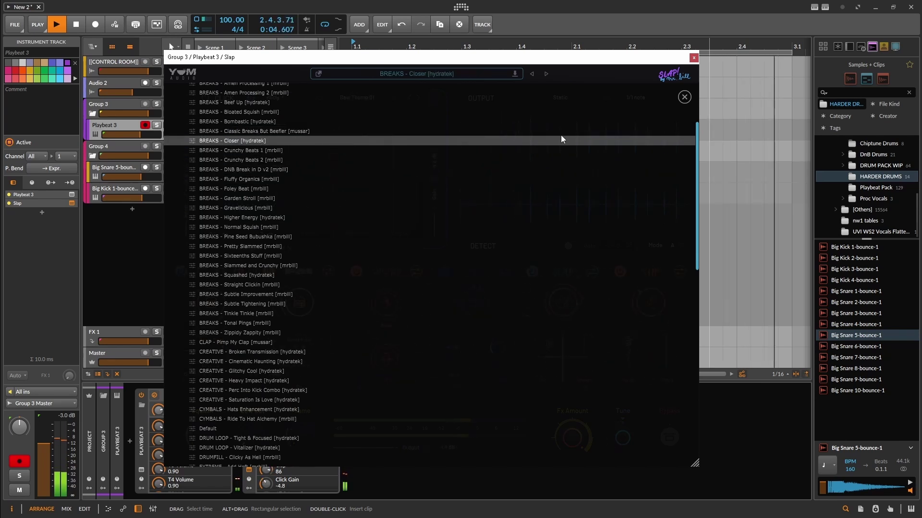
pyautogui.click(331, 140)
pyautogui.click(302, 158)
pyautogui.scroll(3, 276, 144)
pyautogui.click(273, 167)
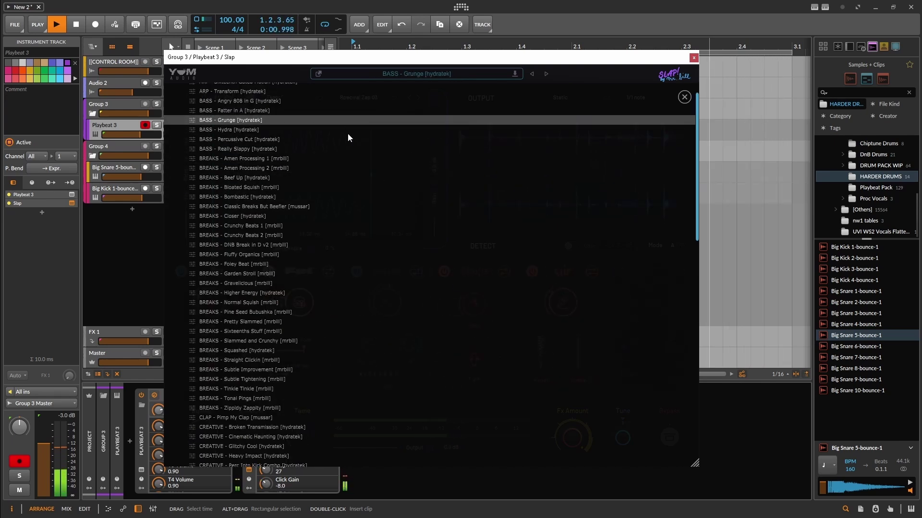
# Audition BASS - Angry 808 in G and ARP - Sixteenth Gated Motion, and close the preset list
pyautogui.click(273, 101)
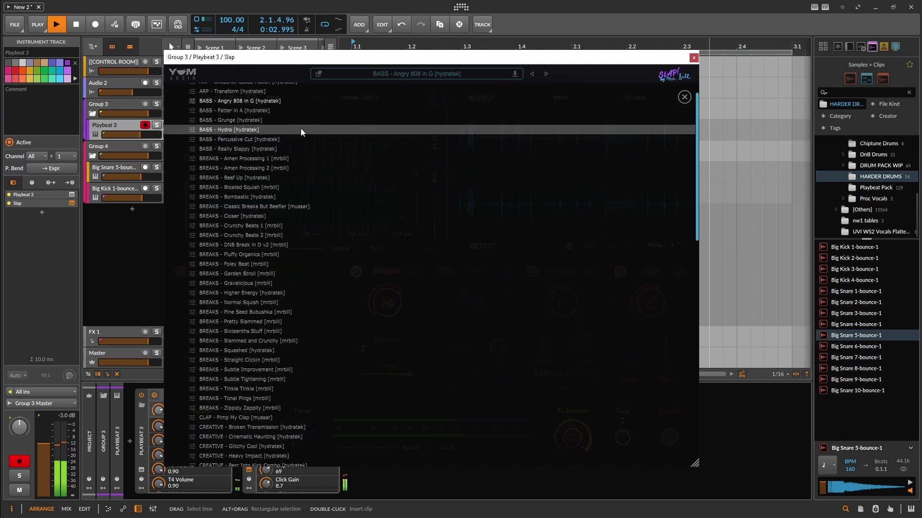
pyautogui.scroll(2, 244, 101)
pyautogui.click(241, 105)
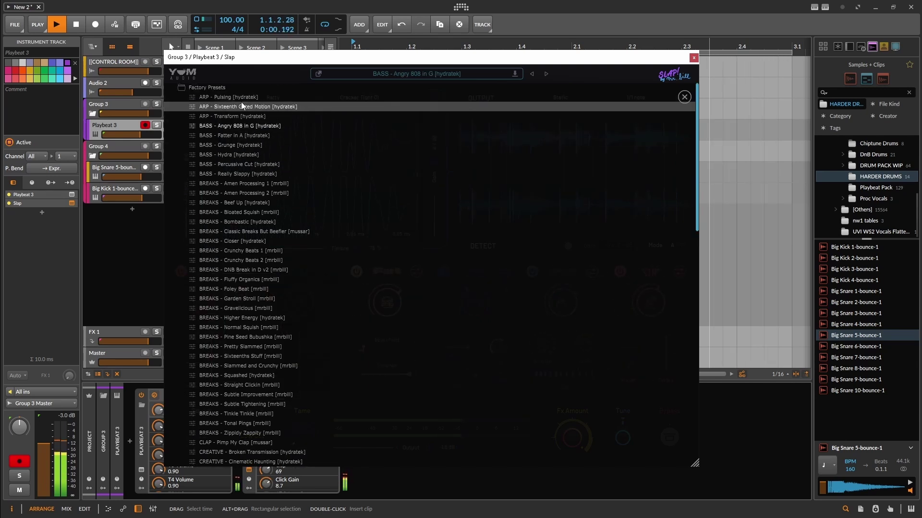
pyautogui.click(684, 97)
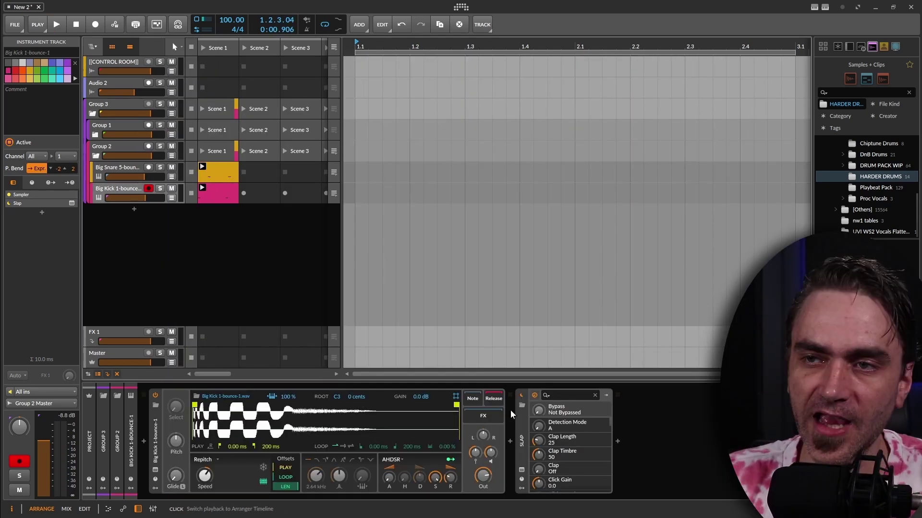
# Undo the misplaced Slap move, then transfer the Slap device from the Big Kick track to the Big Snare track
pyautogui.moveTo(521, 448); pyautogui.dragTo(171, 444)
pyautogui.hotkey('ctrl', 'z')
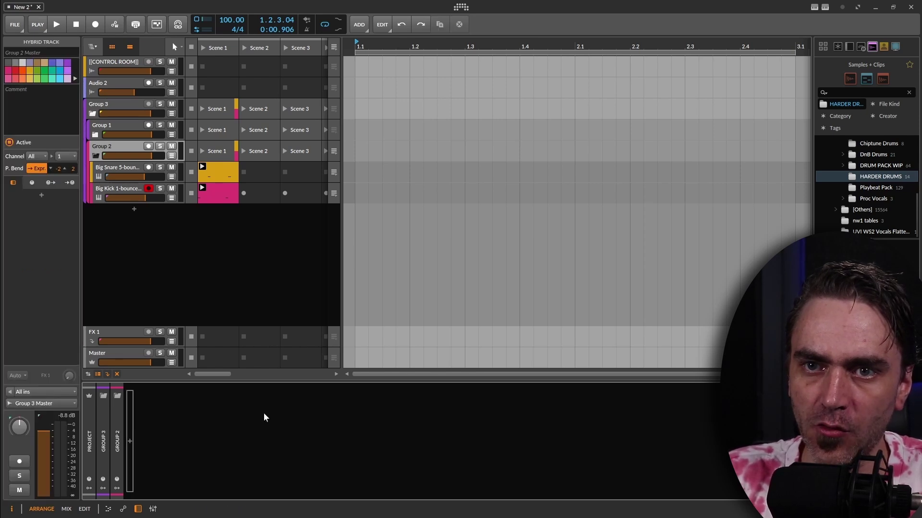
pyautogui.click(117, 190)
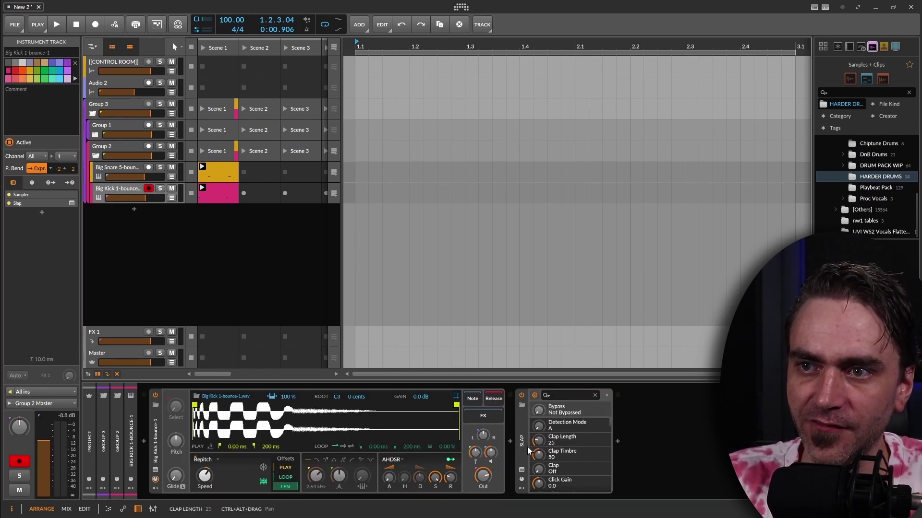
pyautogui.doubleClick(523, 446)
pyautogui.moveTo(519, 441); pyautogui.dragTo(131, 168)
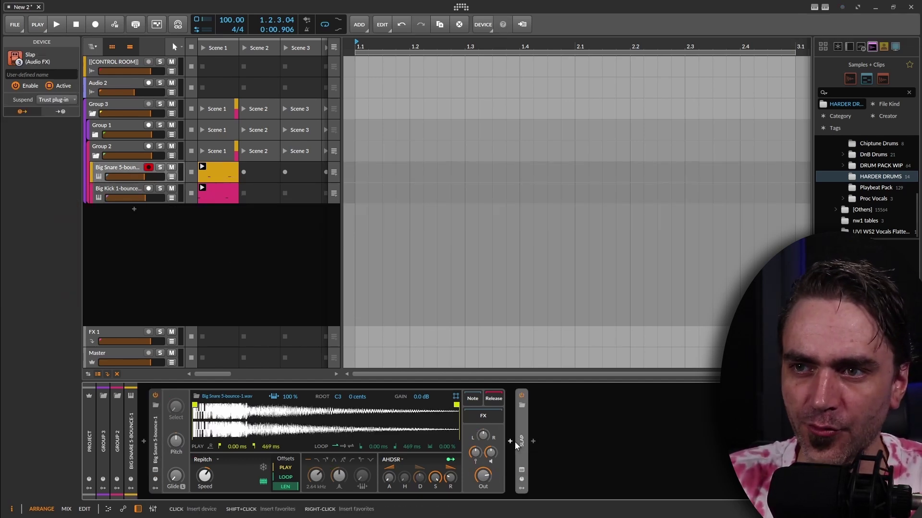
# Open the Slap plug-in window on the Big Snare track and set Clap to 62%
pyautogui.doubleClick(521, 440)
pyautogui.click(521, 470)
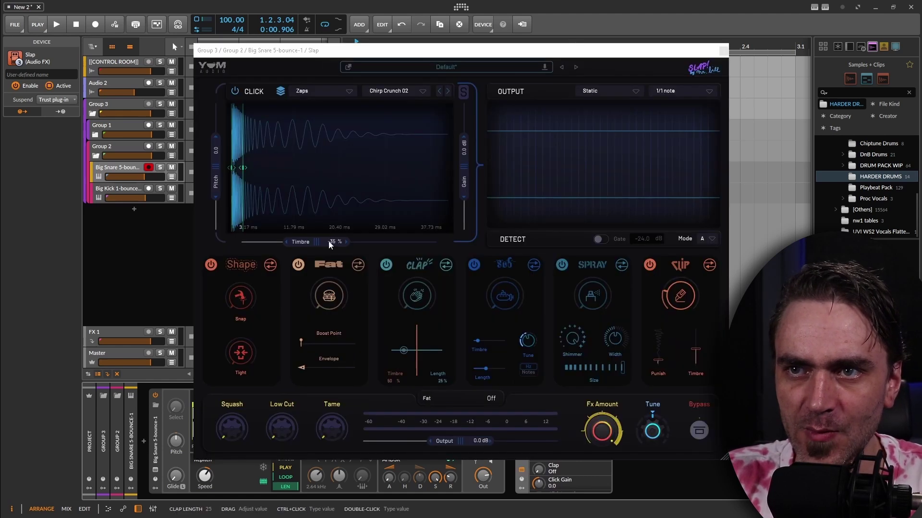
pyautogui.moveTo(414, 297); pyautogui.dragTo(429, 262)
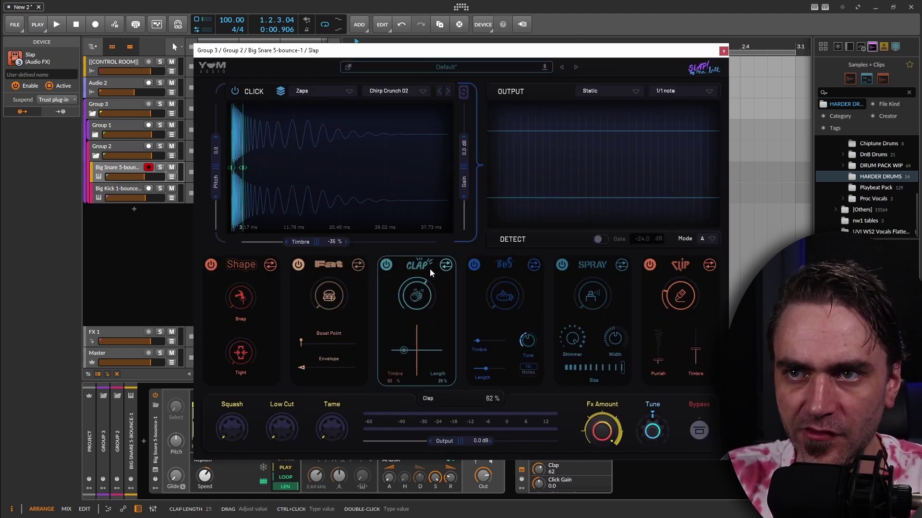
# Audition the snare with Spray at 32% and move the Clip module ahead of Clap in the effect chain
pyautogui.press('space')
pyautogui.press('space')
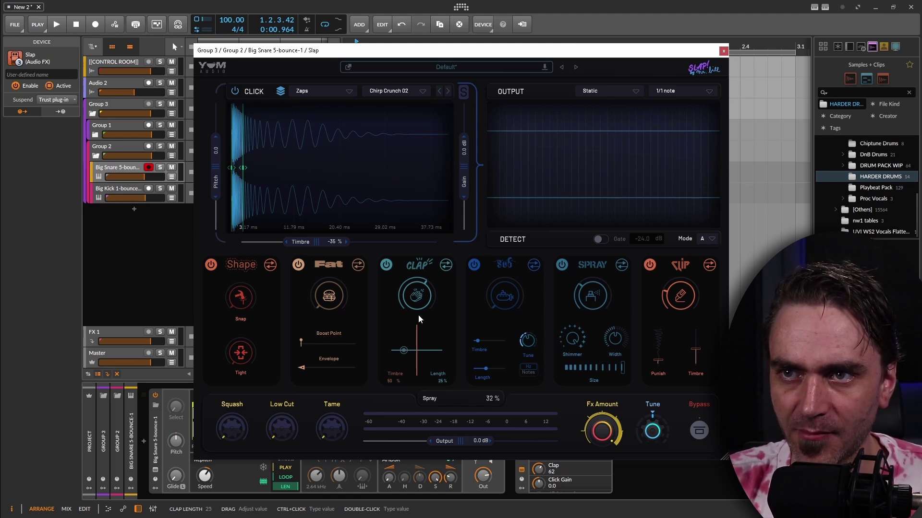
pyautogui.moveTo(685, 270)
pyautogui.mouseDown()
pyautogui.moveTo(376, 266)
pyautogui.moveTo(424, 276)
pyautogui.mouseUp()
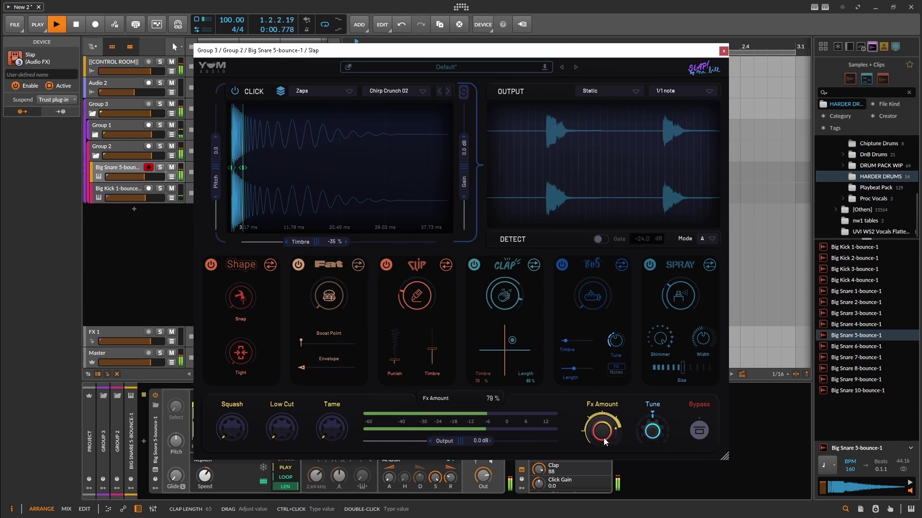
# Collapse Group 2 and load the Factory wavetable Harmonic Series into oscillator 1 of Vital
pyautogui.click(97, 157)
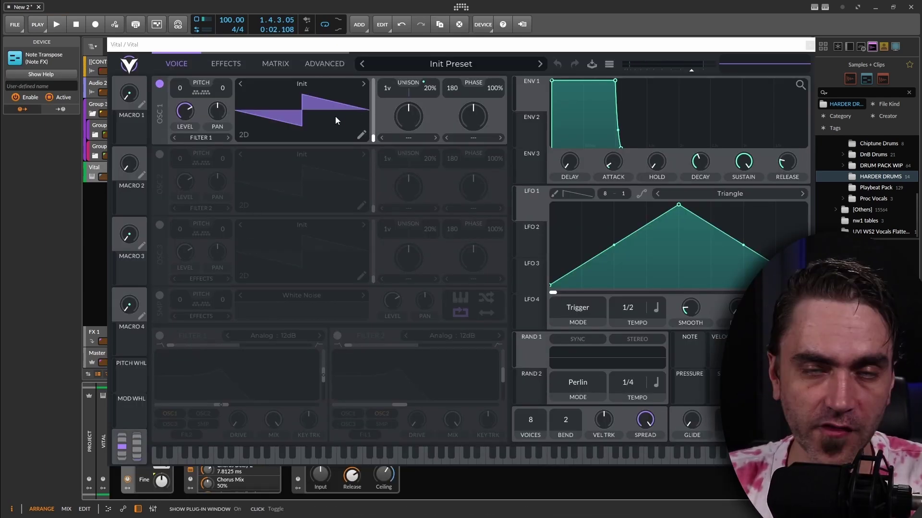
pyautogui.click(312, 83)
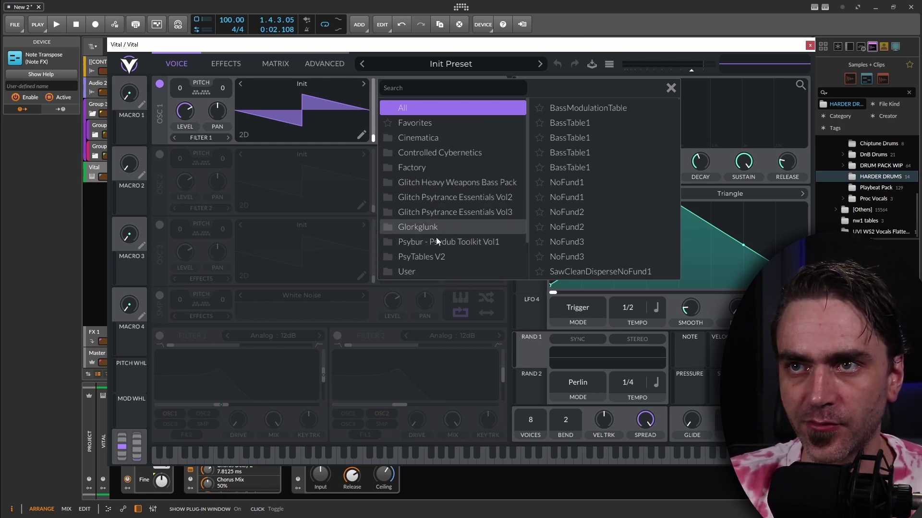
pyautogui.click(435, 168)
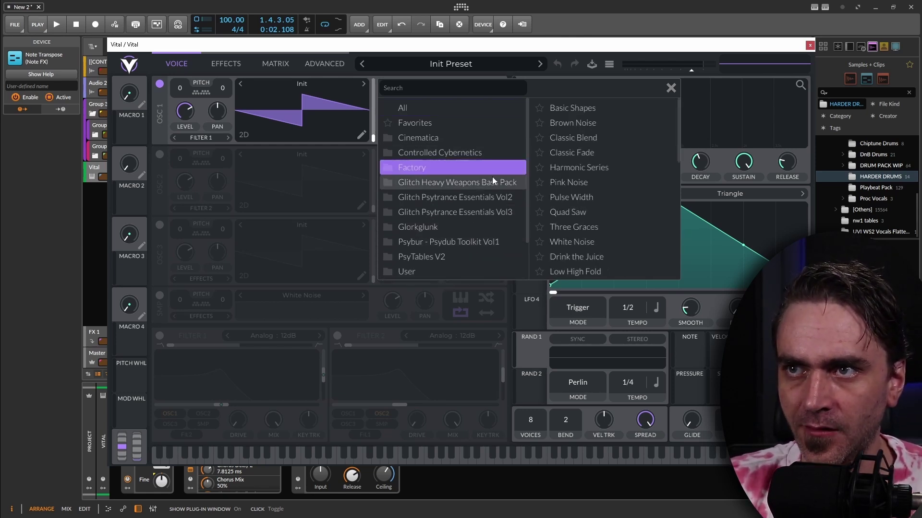
pyautogui.click(595, 171)
pyautogui.click(671, 88)
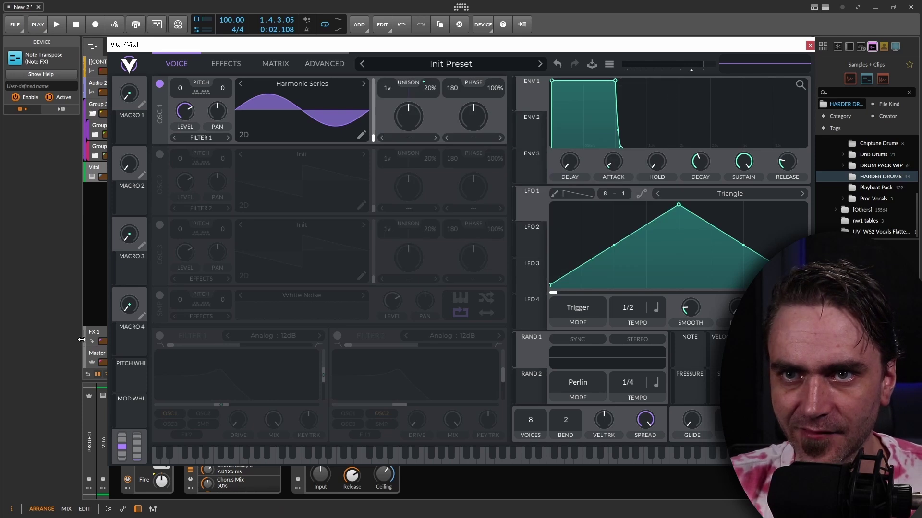
# Enable Vital's White Noise sample and a Soft Clip Distortion with raised drive, and limit the voices to 1
pyautogui.click(159, 295)
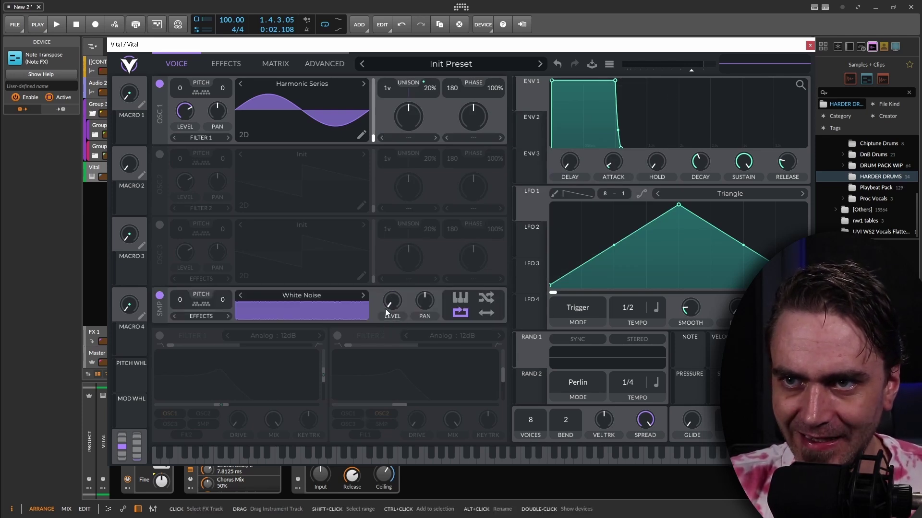
pyautogui.click(213, 63)
pyautogui.click(162, 223)
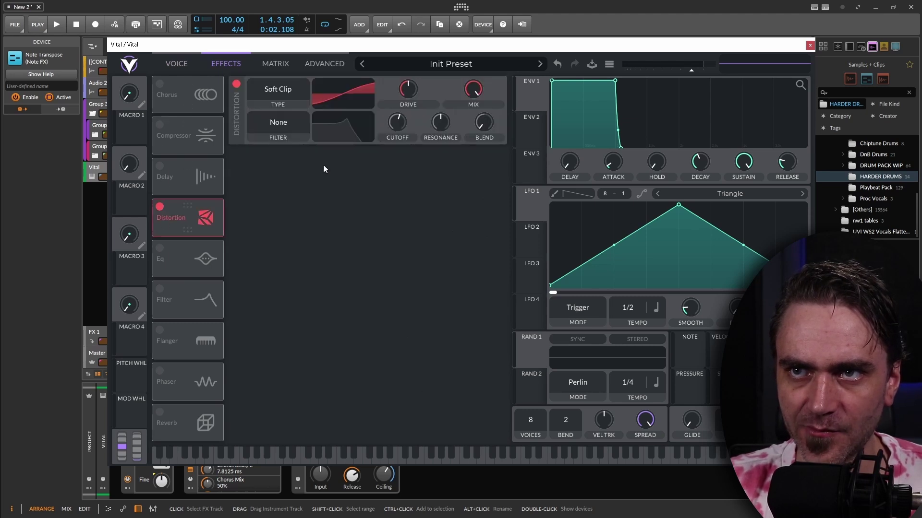
pyautogui.moveTo(404, 105); pyautogui.dragTo(413, 92)
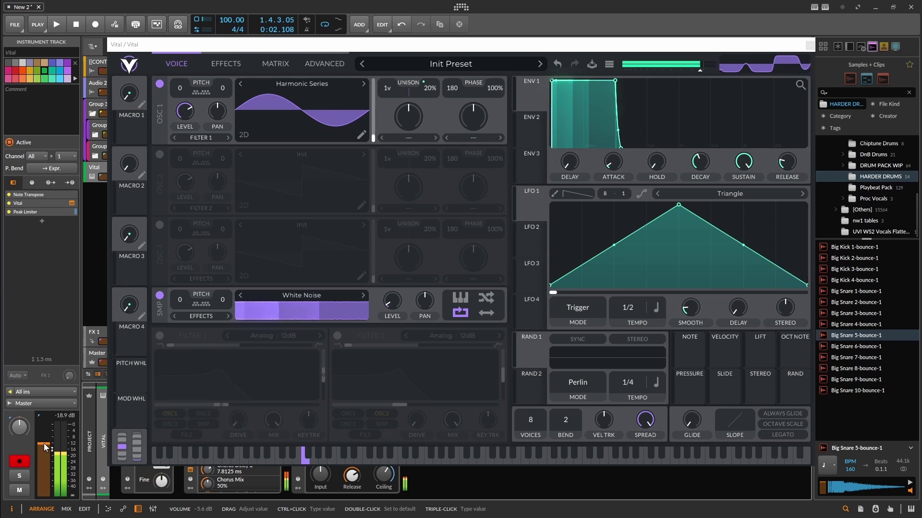
pyautogui.moveTo(530, 423); pyautogui.dragTo(530, 473)
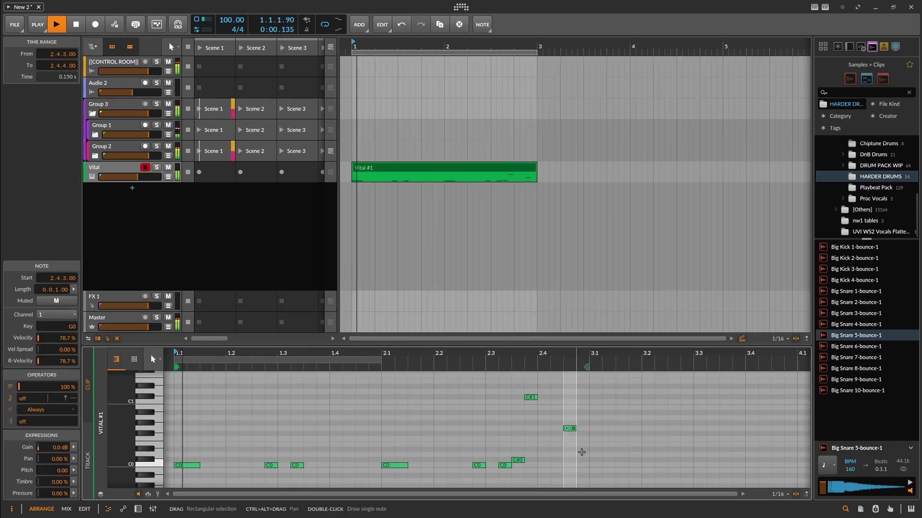
# Show the device chain and move the Vital track into Group 1, with that group expanded
pyautogui.click(136, 508)
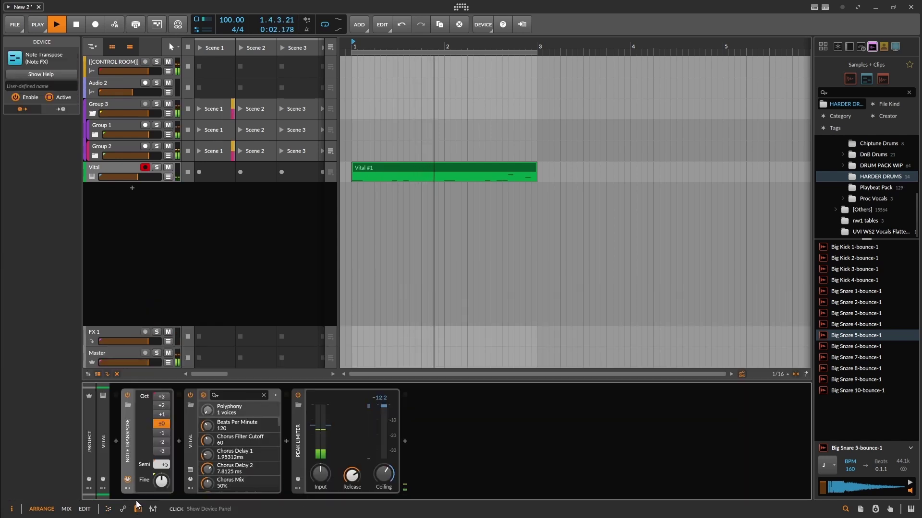
pyautogui.moveTo(114, 167); pyautogui.dragTo(110, 128)
pyautogui.click(95, 135)
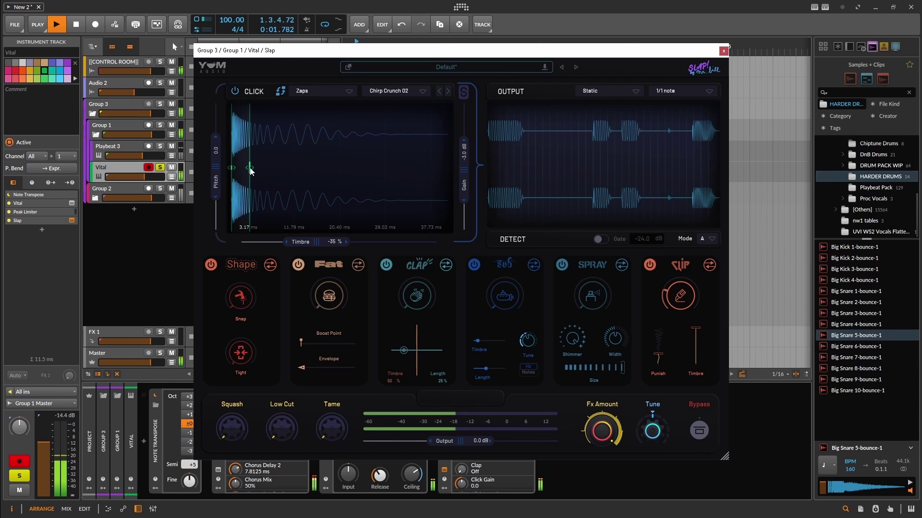
# Audition the Slap click at a longer length and change its sample to Instant Click 01 with a shortened end
pyautogui.moveTo(250, 170); pyautogui.dragTo(319, 168)
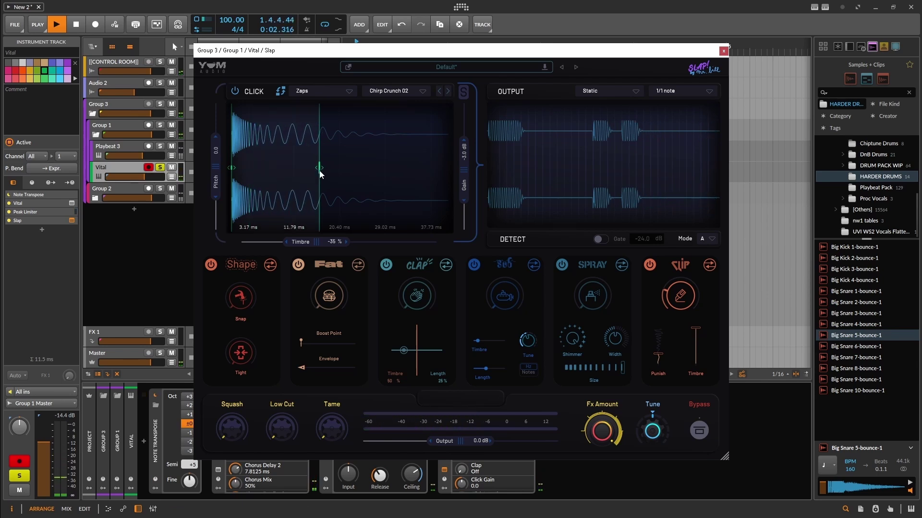
pyautogui.click(448, 91)
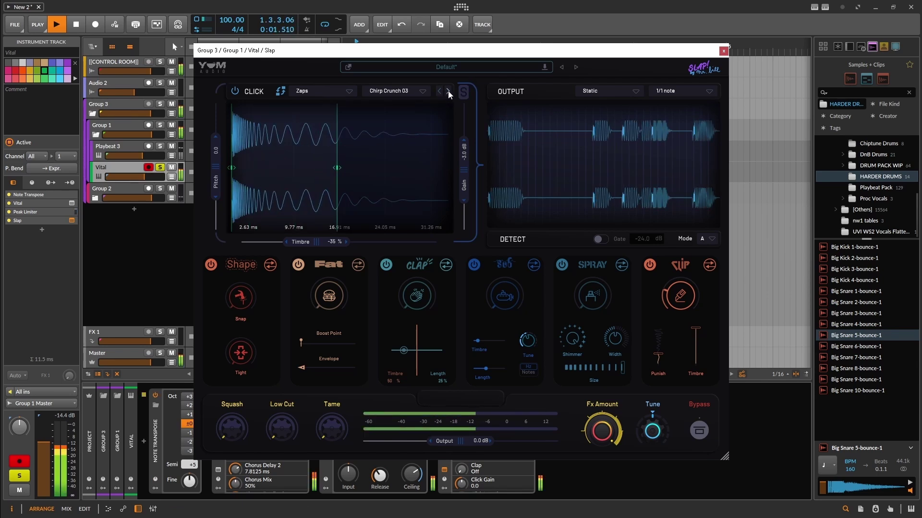
pyautogui.click(448, 91)
pyautogui.moveTo(315, 168); pyautogui.dragTo(285, 171)
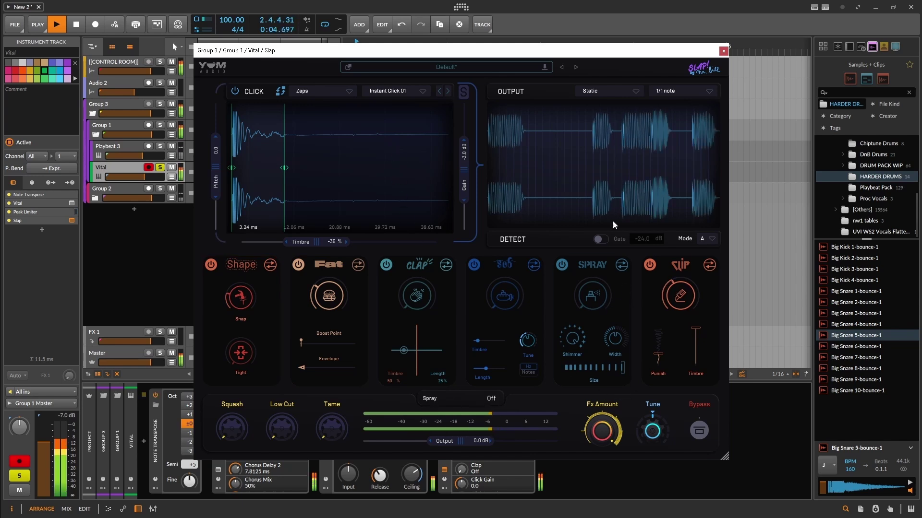
# Unsolo the Vital track, lower its volume to -7.7 dB and audition the loop with all tracks
pyautogui.press('space')
pyautogui.click(160, 168)
pyautogui.press('space')
pyautogui.moveTo(144, 176); pyautogui.dragTo(140, 177)
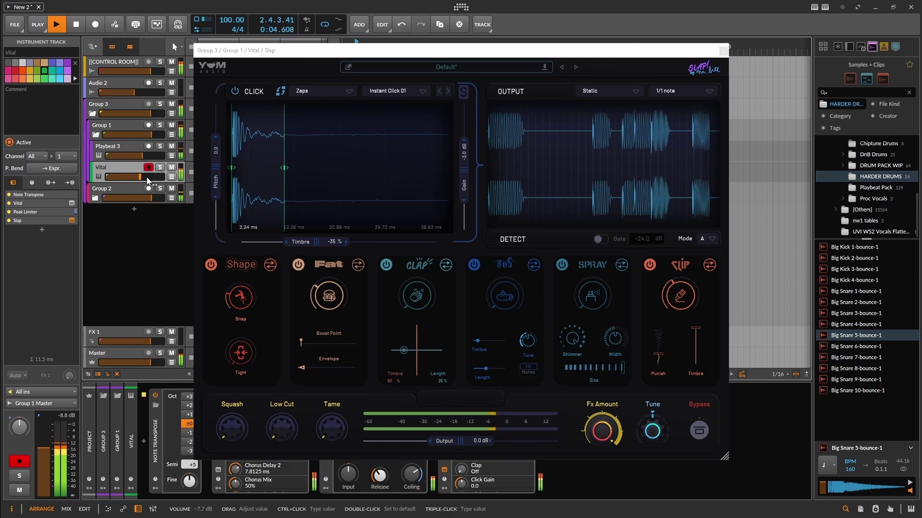
pyautogui.click(724, 51)
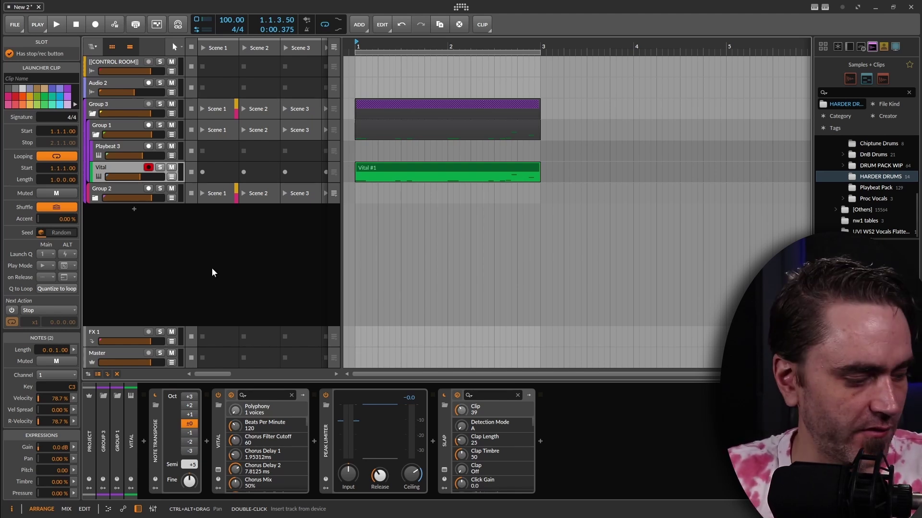
pyautogui.press('space')
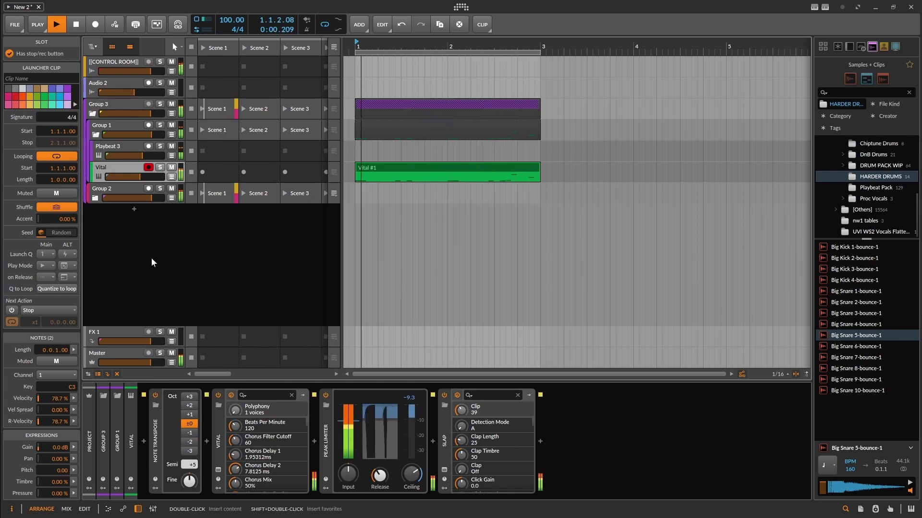
pyautogui.press('space')
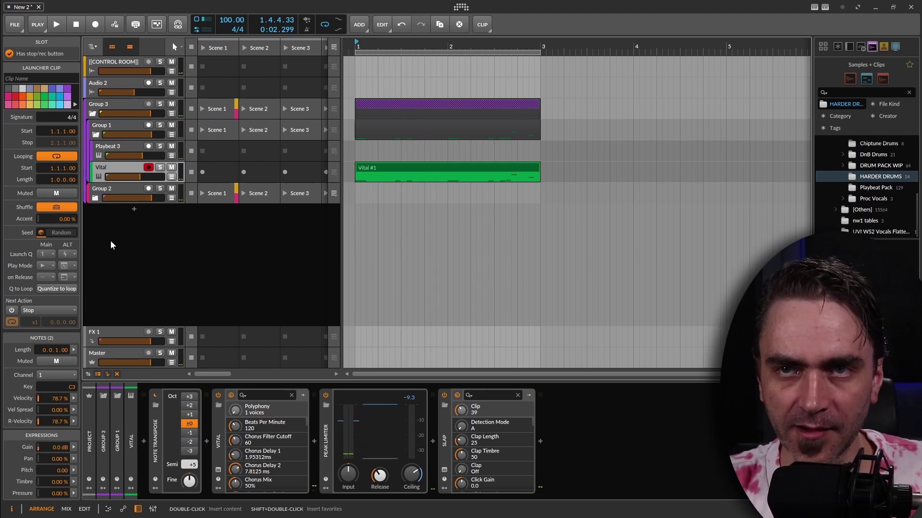
# Duplicate the Vital track and delete the copied clip from the duplicate
pyautogui.rightClick(117, 166)
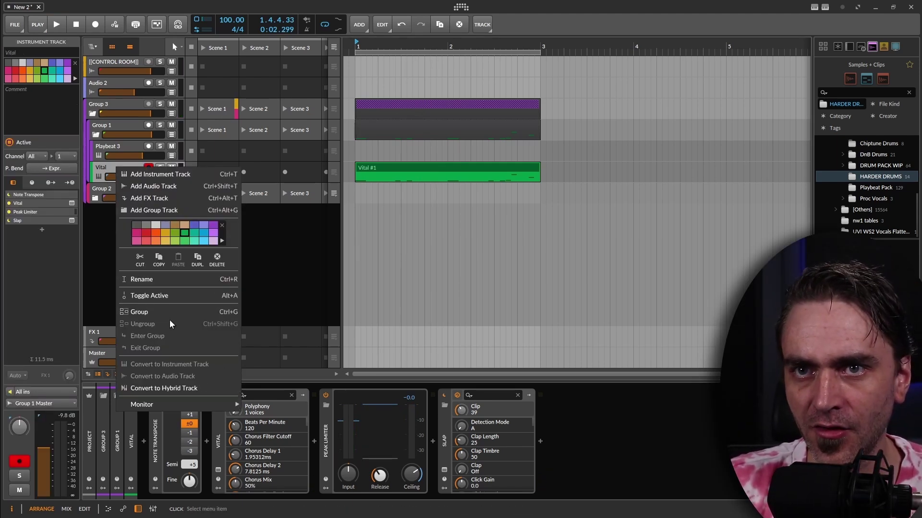
pyautogui.click(197, 260)
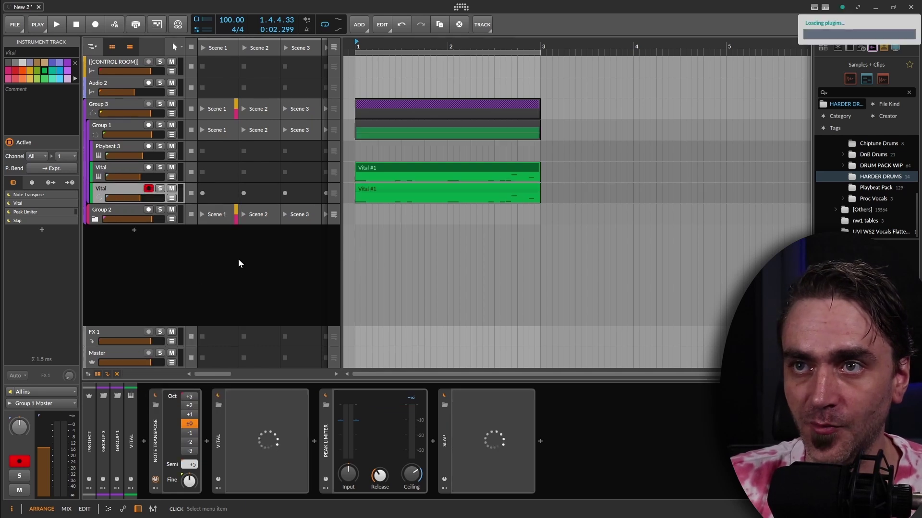
pyautogui.click(412, 187)
pyautogui.press('Delete')
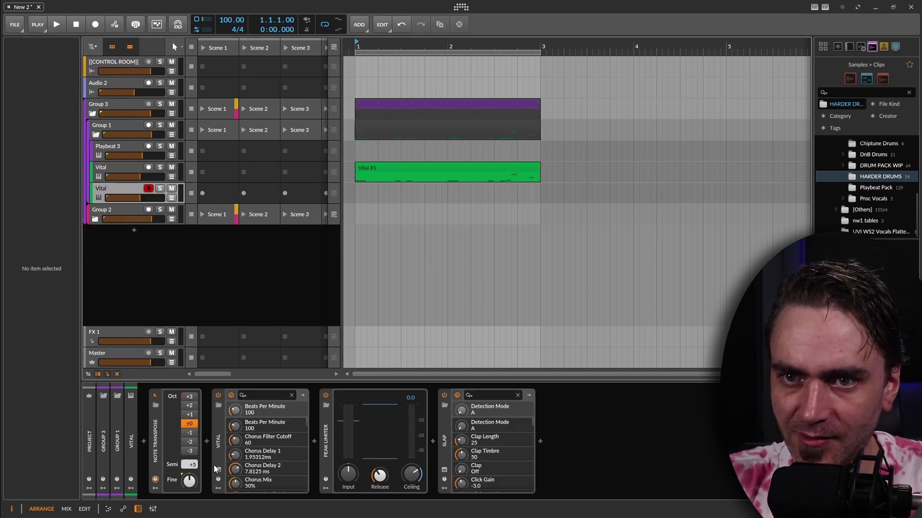
# Reset the duplicated Vital to the Init wavetable and set oscillator 1 to 8 unison voices at 4% detune
pyautogui.click(223, 451)
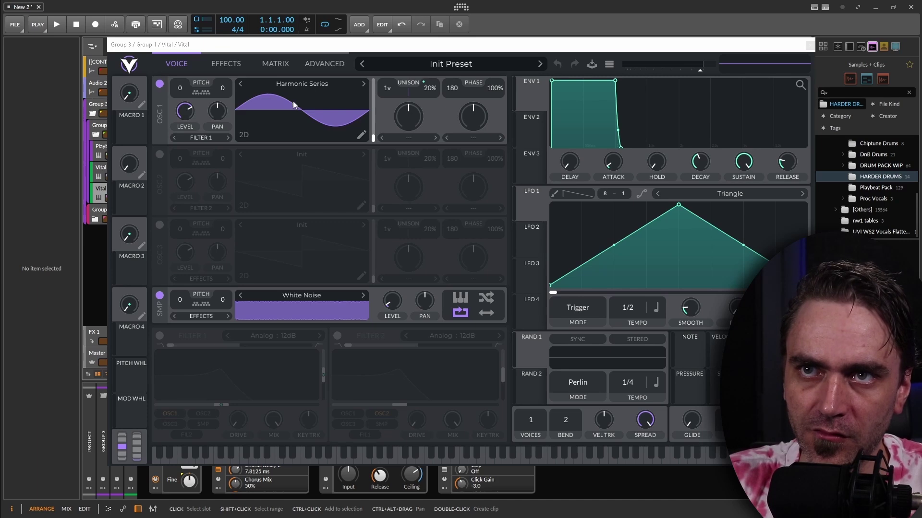
pyautogui.click(290, 86)
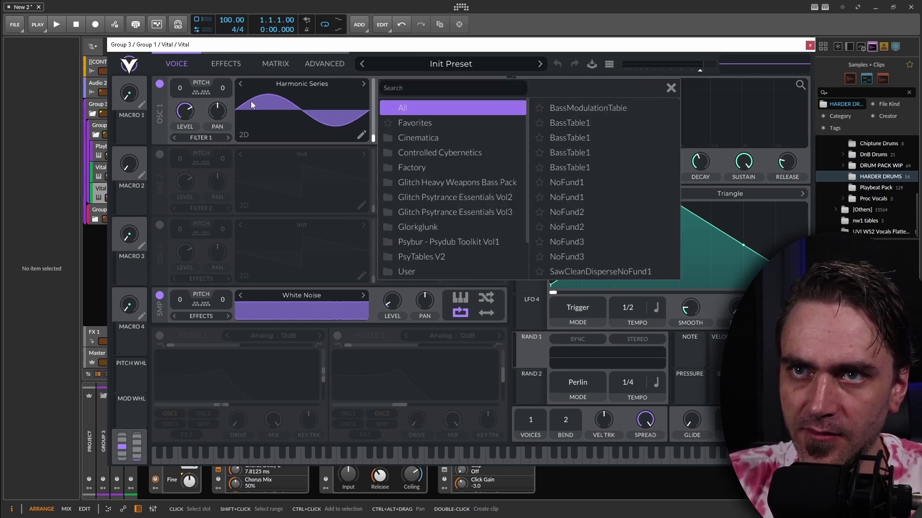
pyautogui.rightClick(295, 102)
pyautogui.click(326, 130)
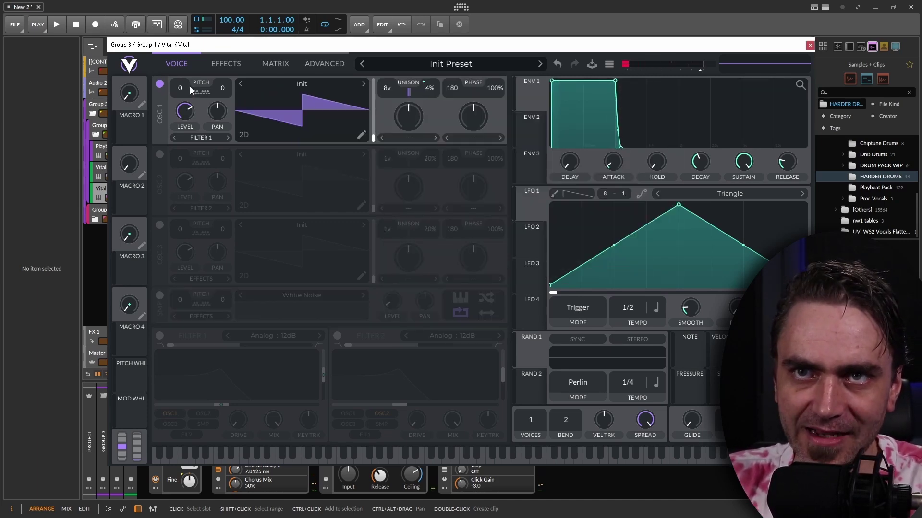
pyautogui.click(228, 66)
pyautogui.click(185, 65)
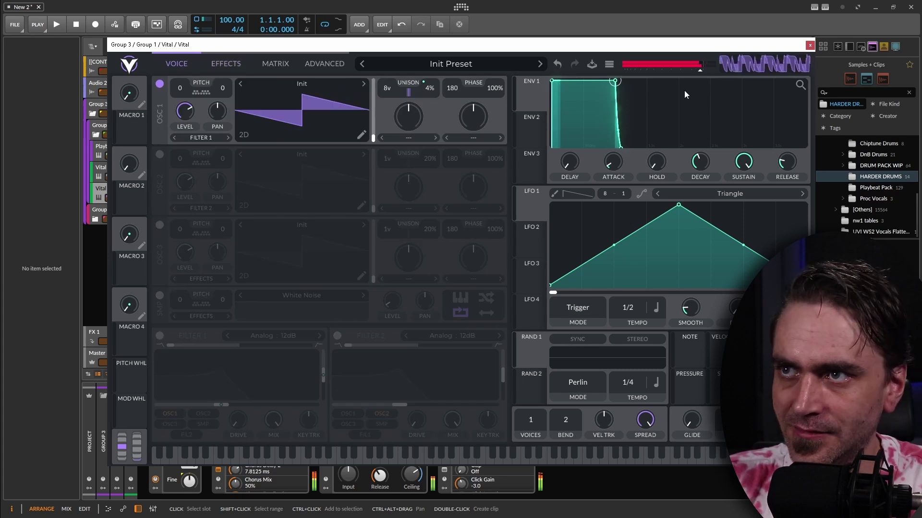
pyautogui.click(810, 44)
# Disable Slap on the duplicated Vital track and insert Disperser ahead of it in the device chain
pyautogui.click(442, 395)
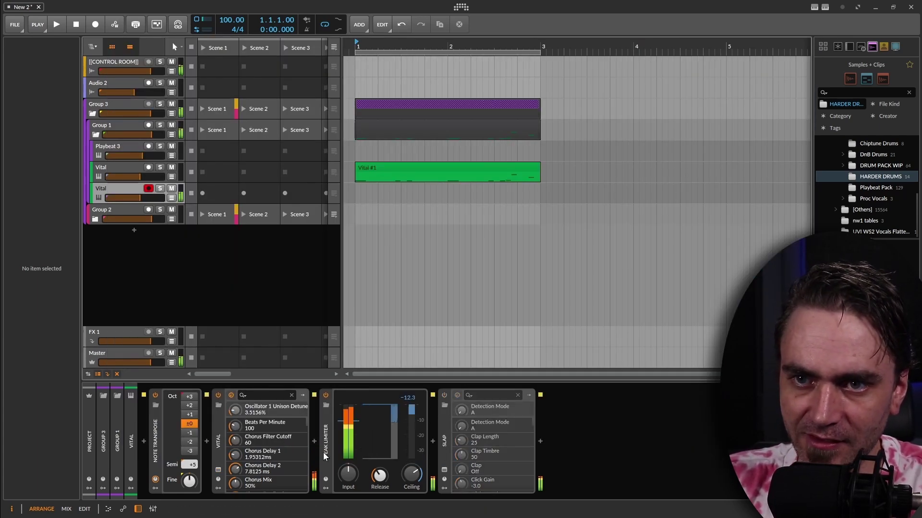
pyautogui.click(219, 470)
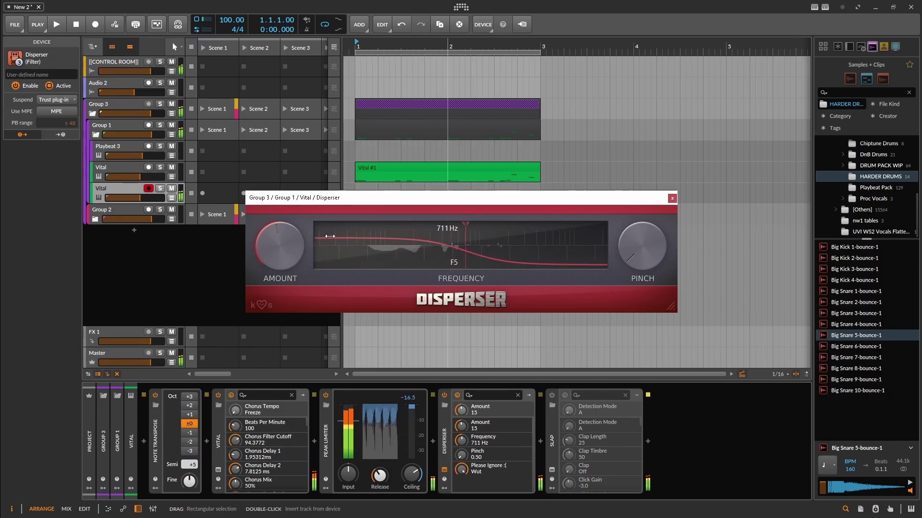
pyautogui.click(672, 198)
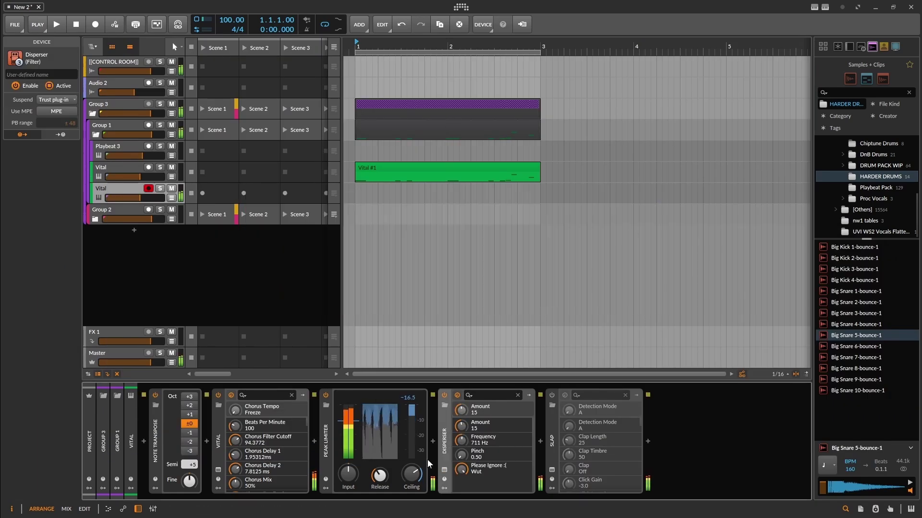
# Place the re-enabled Slap ahead of Disperser and set its Snap to 11% while auditioning the loop
pyautogui.doubleClick(324, 442)
pyautogui.doubleClick(349, 441)
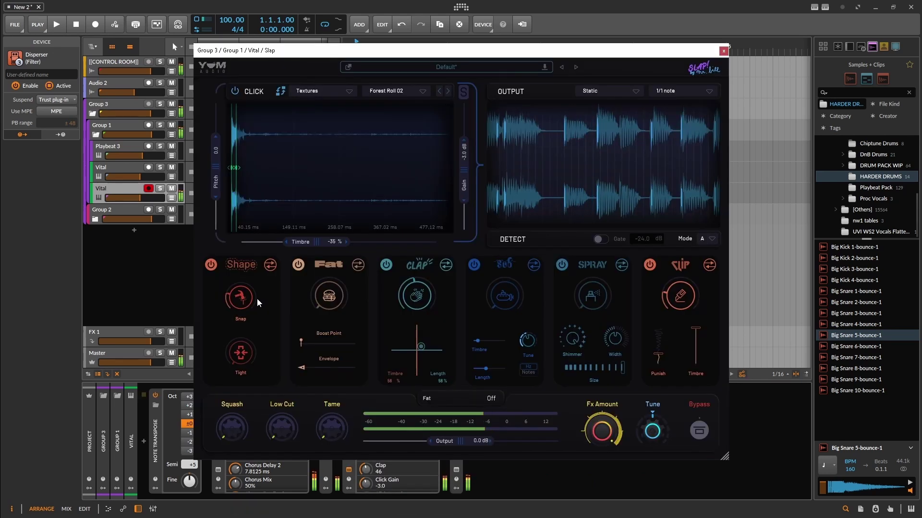
pyautogui.moveTo(258, 298); pyautogui.dragTo(237, 302)
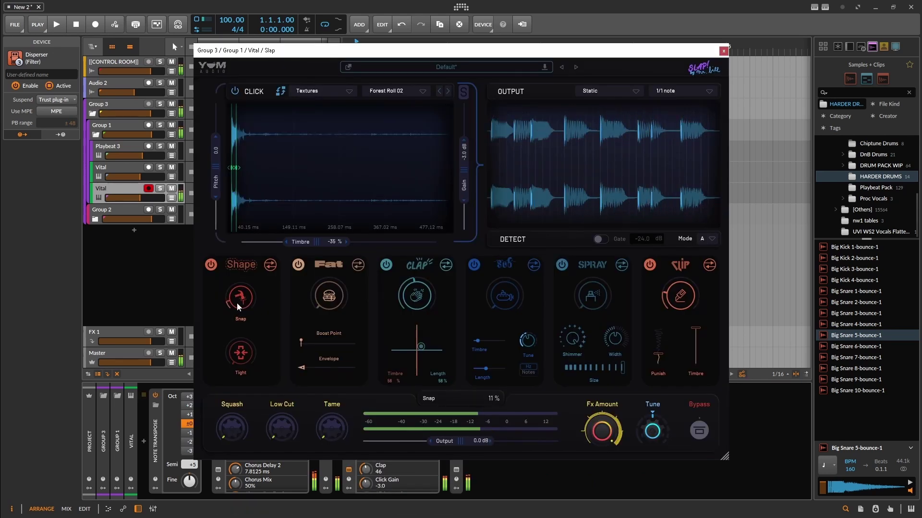
pyautogui.press('space')
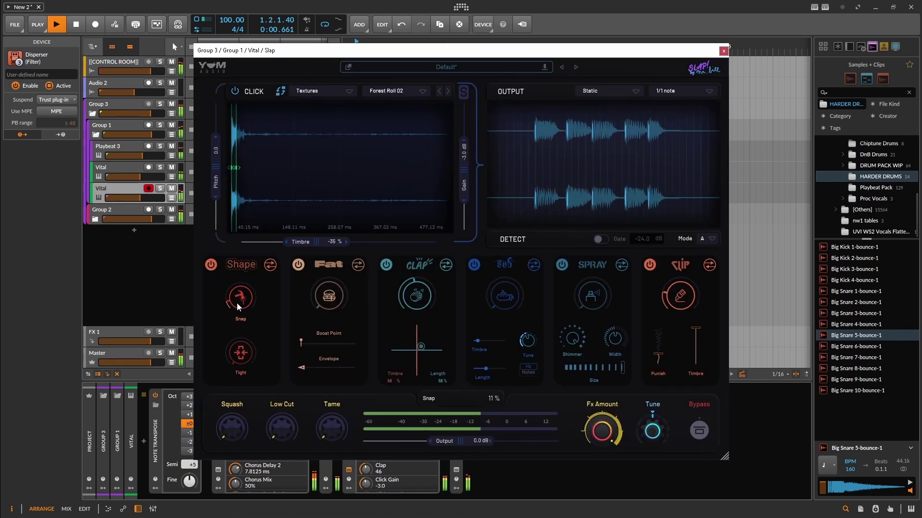
pyautogui.click(723, 51)
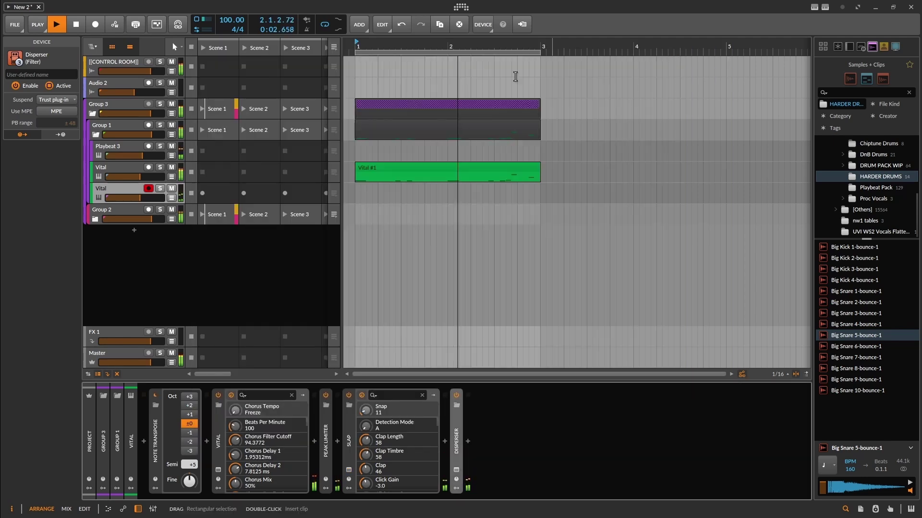
# Create note clips on the second and third Vital tracks in the arrangement
pyautogui.doubleClick(419, 194)
pyautogui.doubleClick(307, 442)
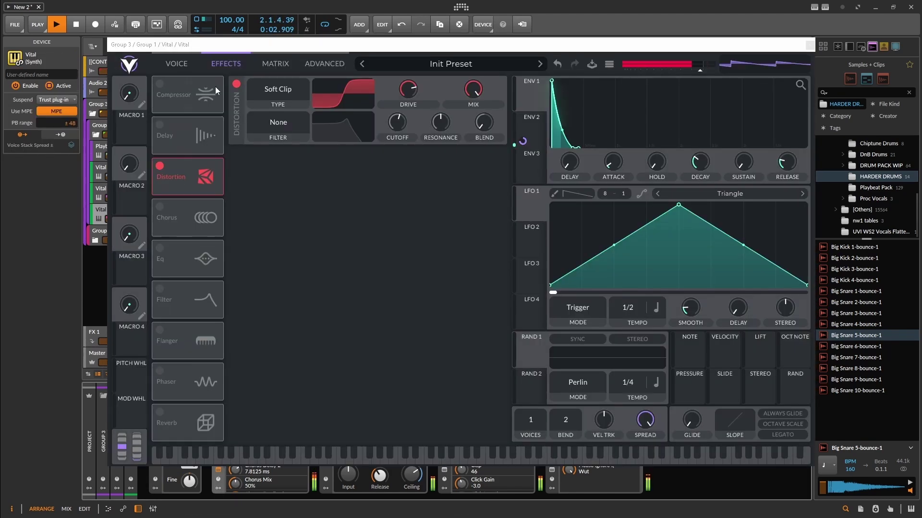
pyautogui.doubleClick(381, 214)
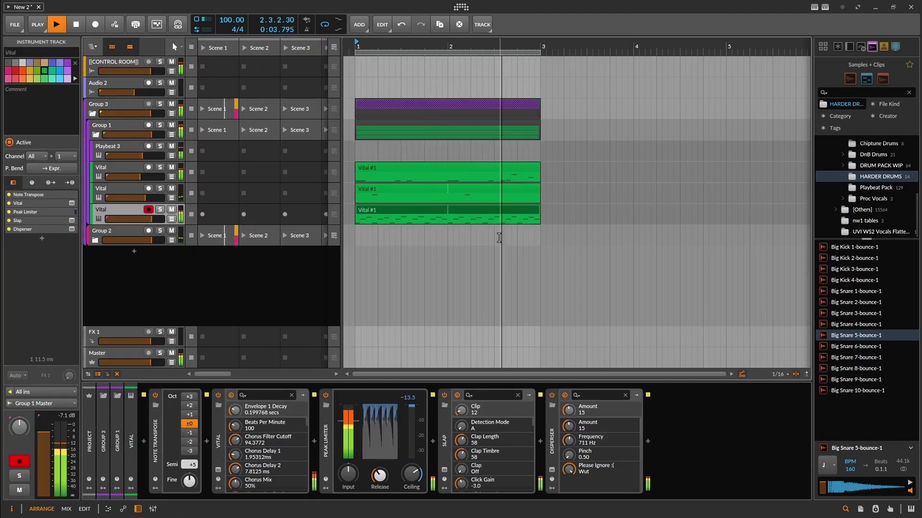
# Add an EQ-2 after Disperser on the third Vital track and set its low band to a low cut at 272 Hz
pyautogui.click(648, 441)
pyautogui.click(527, 240)
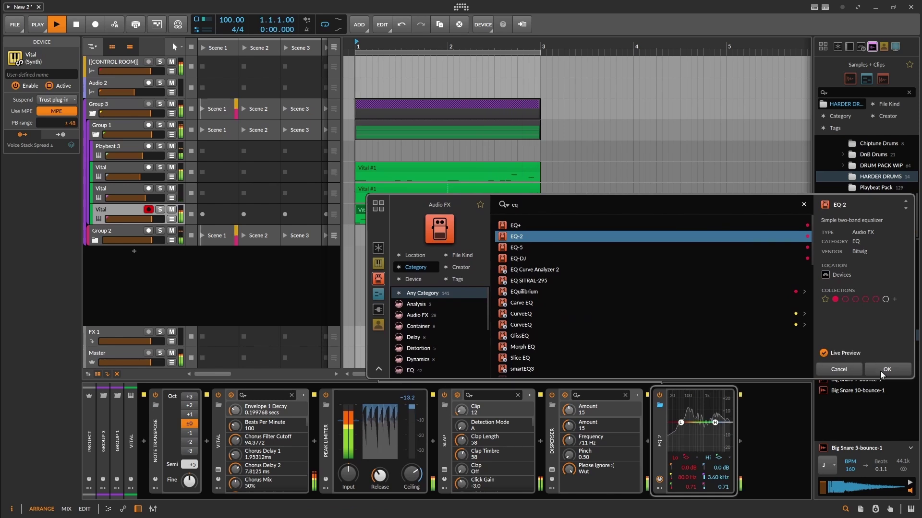
pyautogui.click(883, 371)
pyautogui.click(692, 457)
pyautogui.click(702, 470)
pyautogui.moveTo(688, 478)
pyautogui.mouseDown()
pyautogui.moveTo(687, 444)
pyautogui.moveTo(687, 464)
pyautogui.mouseUp()
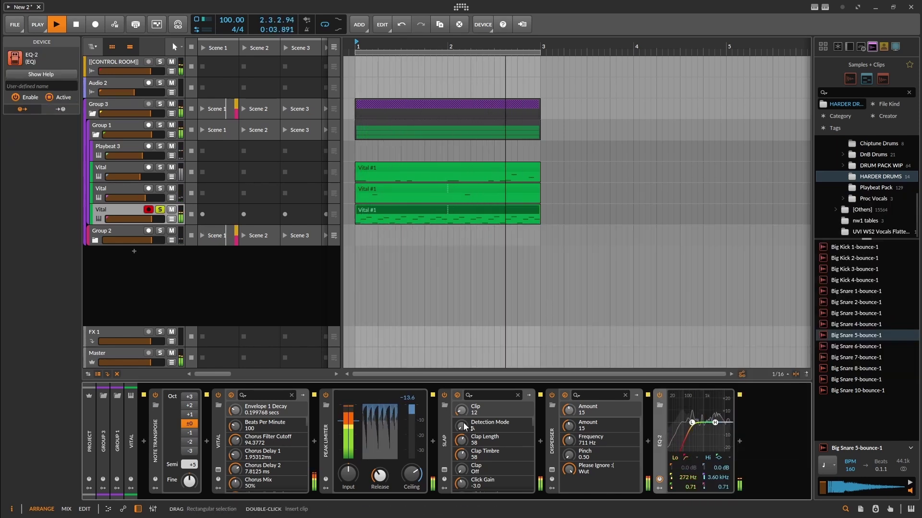
# Audition the third Vital track by comparing its loop with Slap switched off and on twice
pyautogui.press('s')
pyautogui.click(445, 395)
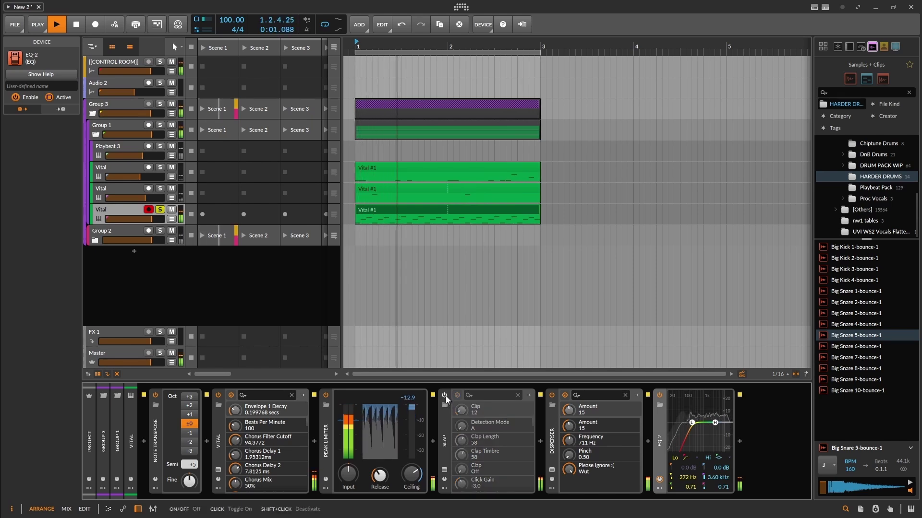
pyautogui.click(445, 396)
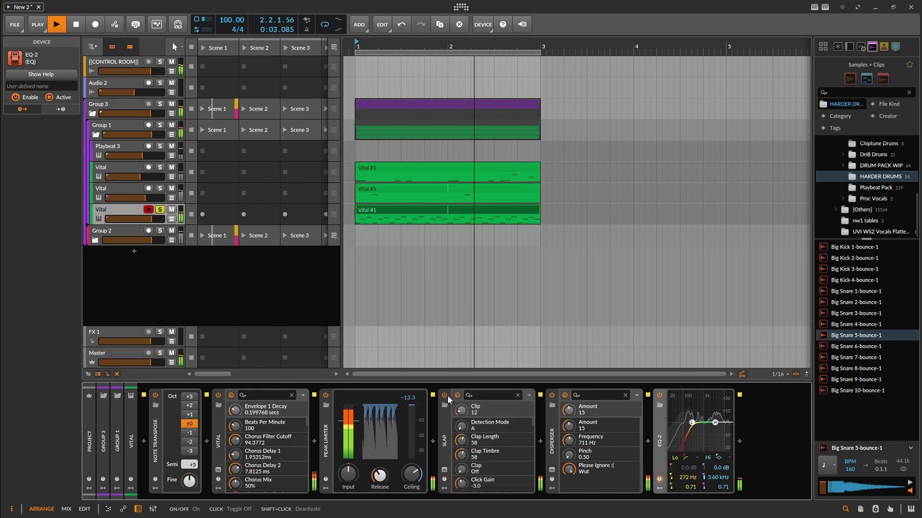
pyautogui.click(445, 396)
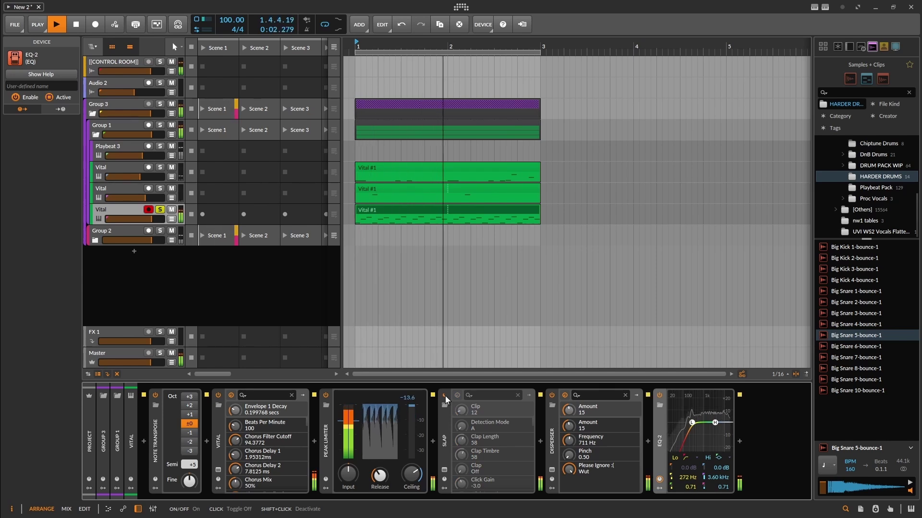
pyautogui.click(445, 396)
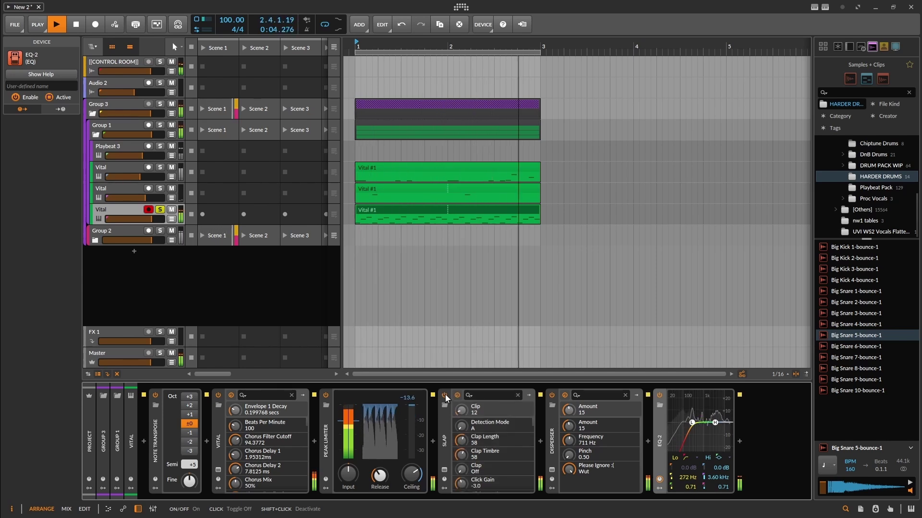
pyautogui.press('space')
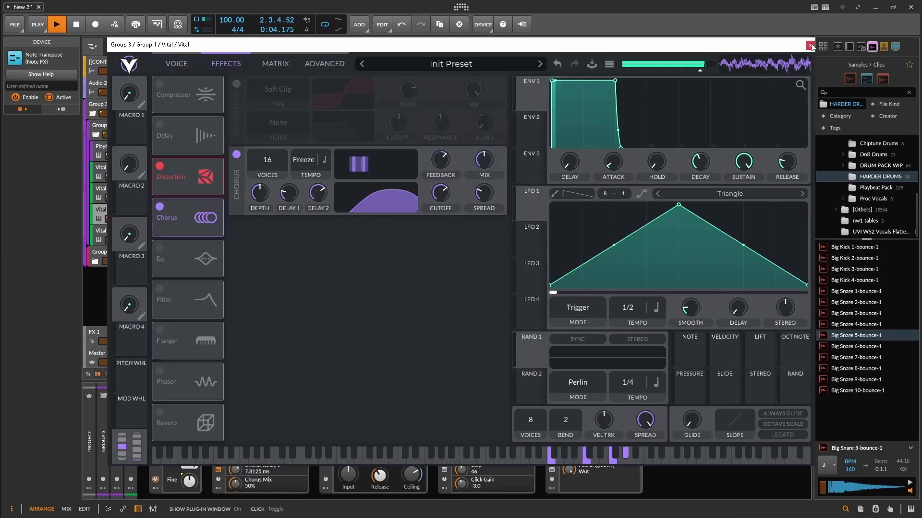
# Switch from the Vital window to the track's Slap plug-in and adjust the region of the Forest Roll 02 click sample
pyautogui.click(811, 45)
pyautogui.click(444, 469)
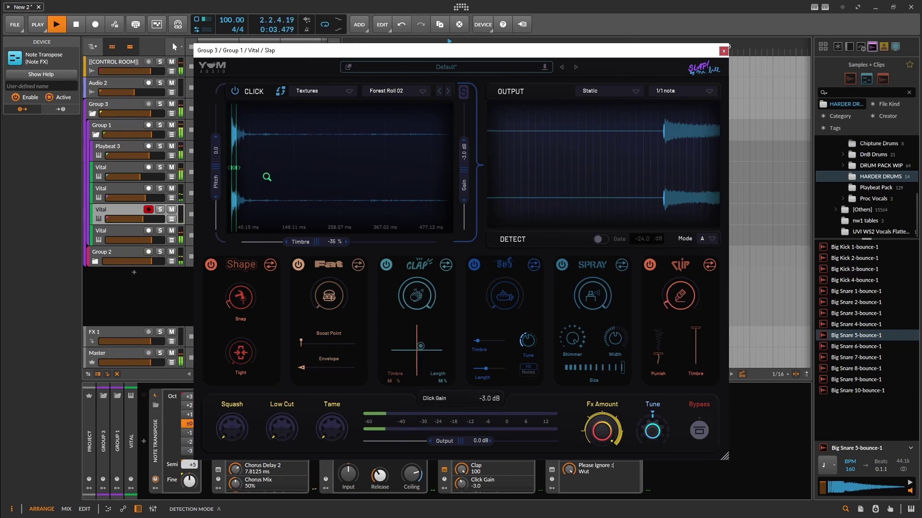
pyautogui.moveTo(239, 173)
pyautogui.mouseDown()
pyautogui.moveTo(210, 174)
pyautogui.moveTo(287, 168)
pyautogui.mouseUp()
pyautogui.press('space')
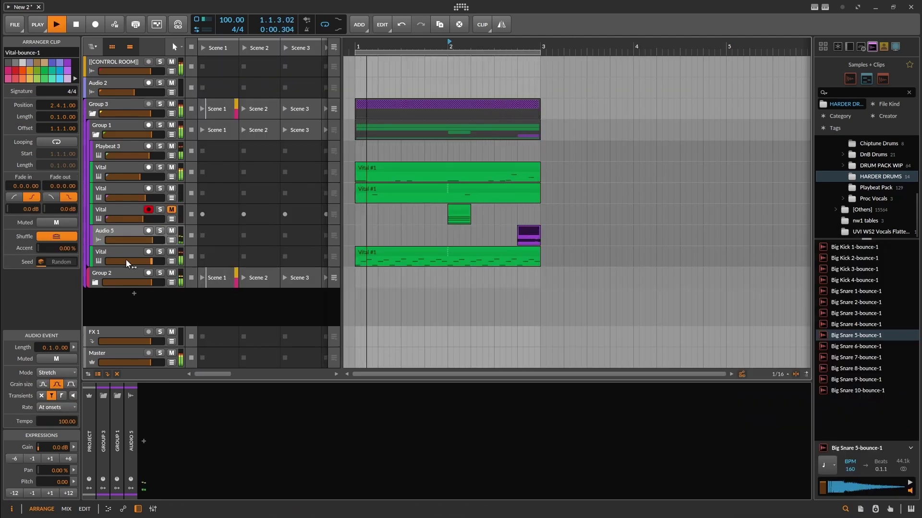
# Raise the Audio 5 track's volume and open its Vital-bounce-1 clip for detailed editing
pyautogui.moveTo(152, 239); pyautogui.dragTo(156, 243)
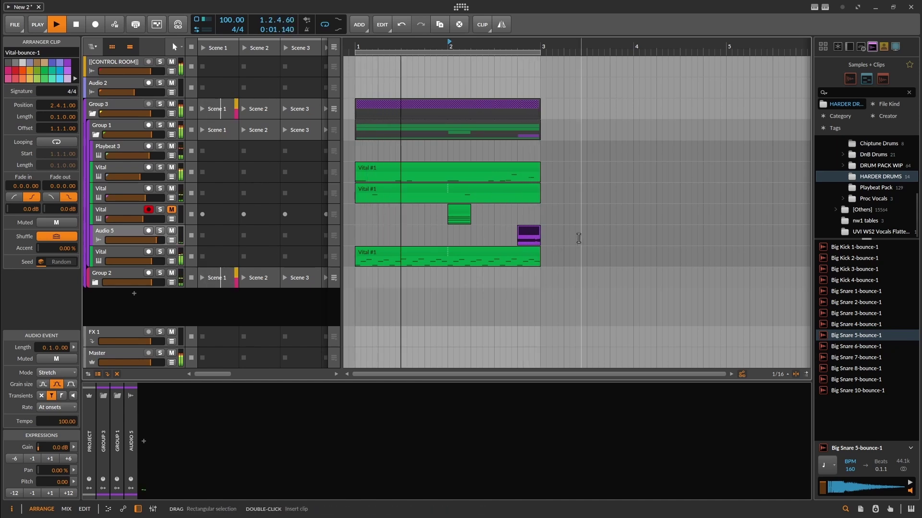
pyautogui.doubleClick(528, 232)
pyautogui.scroll(-5, 274, 397)
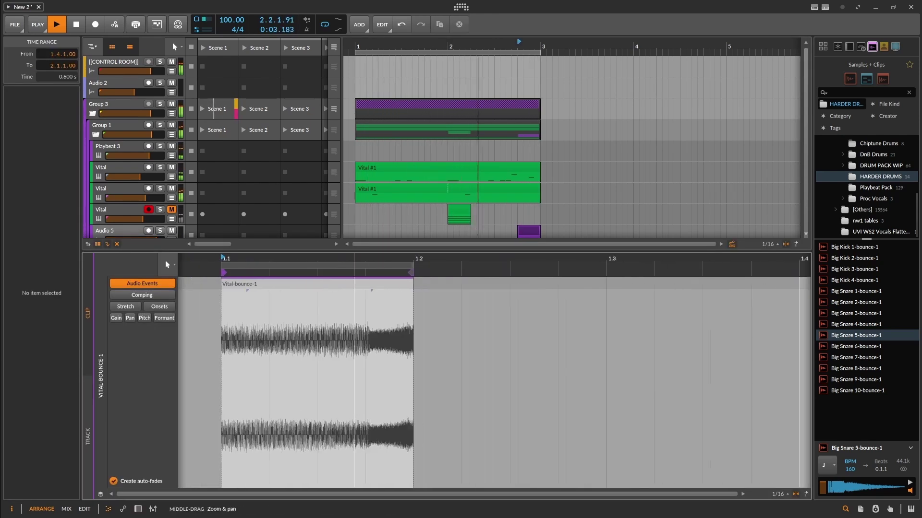
# Shape the bounced clip's gain as a curved fade-in from -Inf dB at its start to slightly above 0 dB at its end
pyautogui.click(116, 318)
pyautogui.press('space')
pyautogui.press('space')
pyautogui.moveTo(456, 389); pyautogui.dragTo(457, 375)
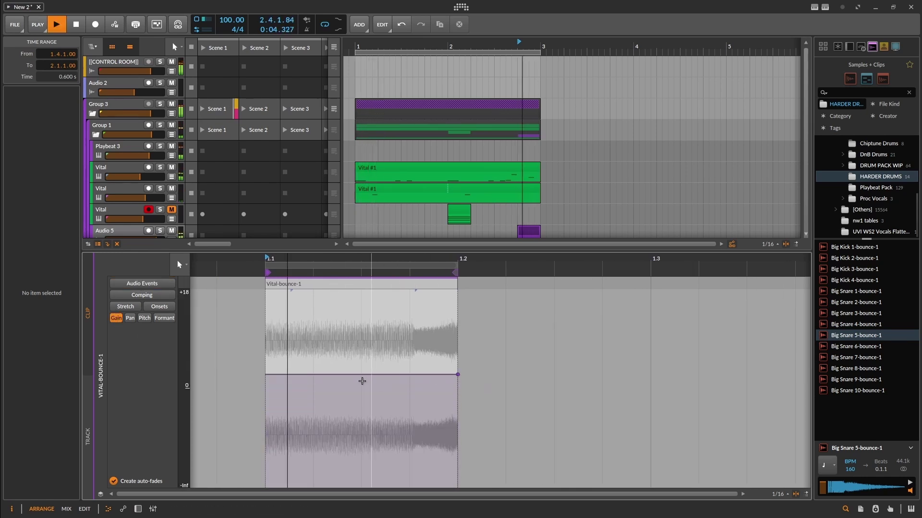
pyautogui.moveTo(267, 375); pyautogui.dragTo(266, 485)
pyautogui.moveTo(339, 440); pyautogui.dragTo(345, 420)
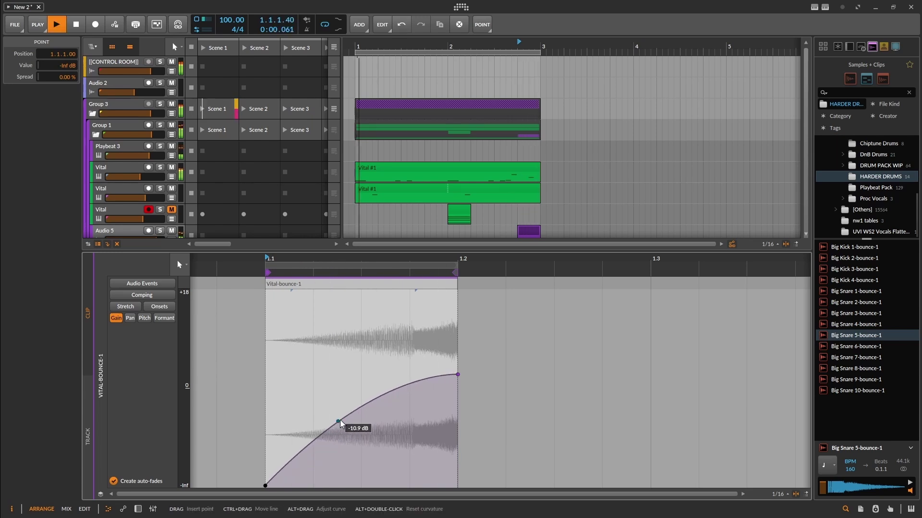
pyautogui.press('space')
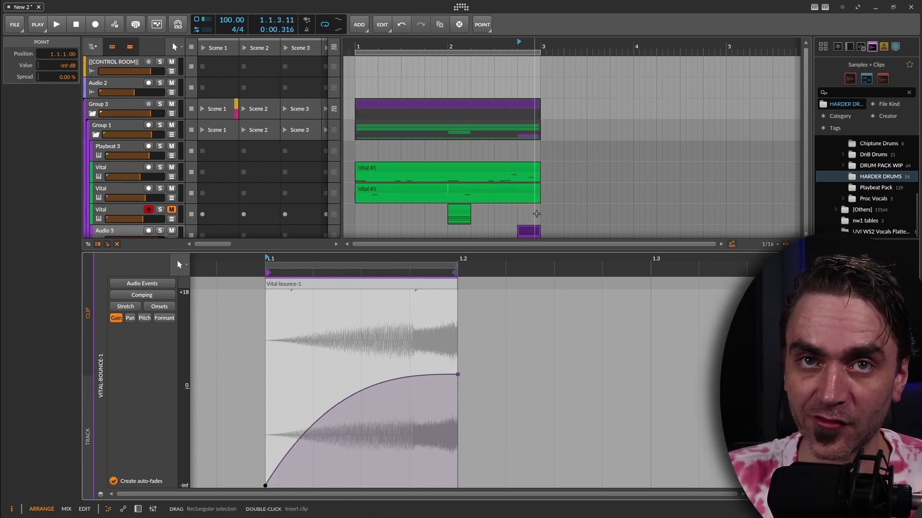
# Try the short Big Kick 1 clip in bar 4 at positions 4.2.2 and 4.2.3
pyautogui.scroll(-5, 532, 164)
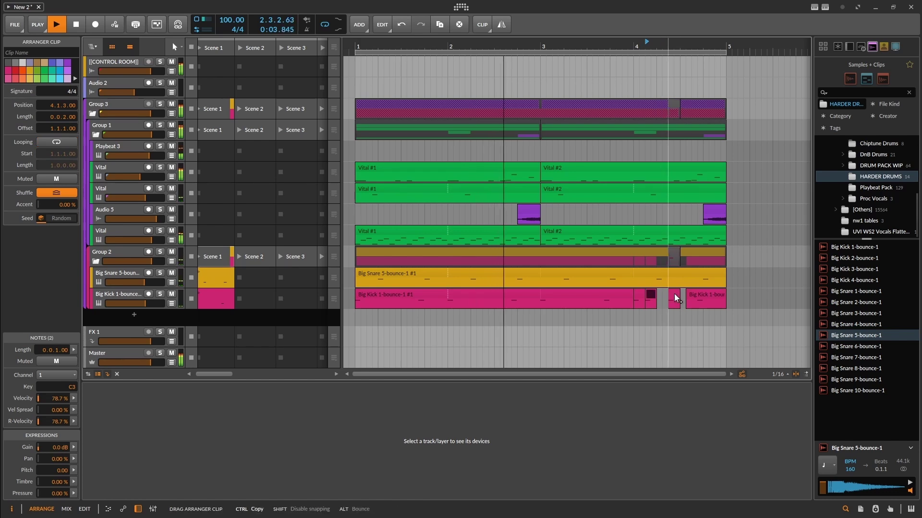
pyautogui.moveTo(674, 293); pyautogui.dragTo(668, 295)
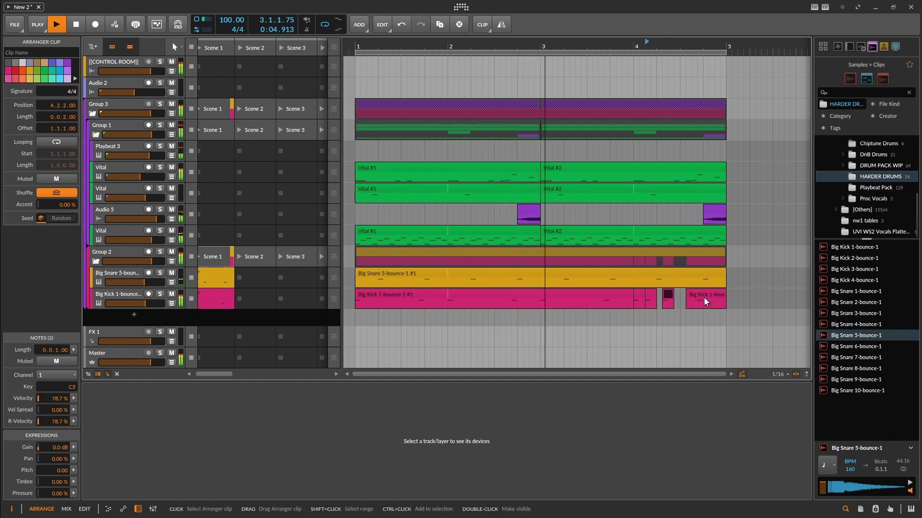
pyautogui.click(706, 294)
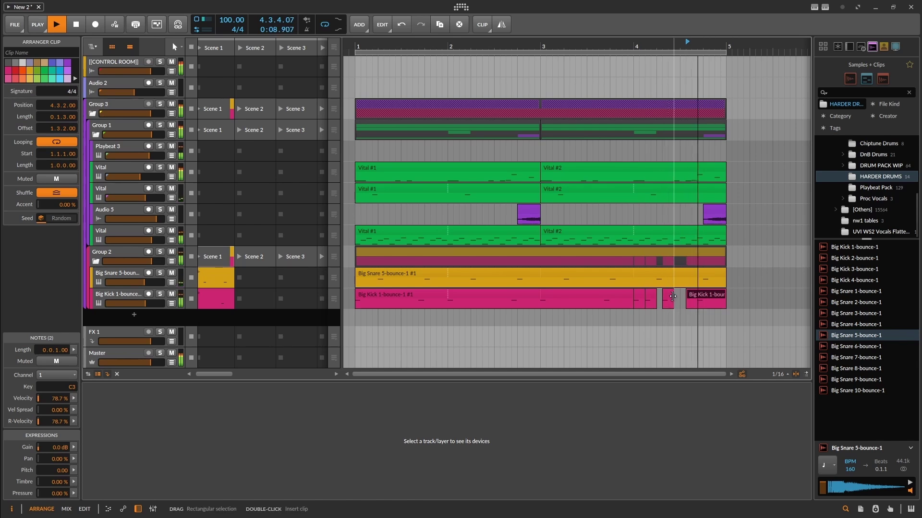
pyautogui.moveTo(672, 296); pyautogui.dragTo(674, 297)
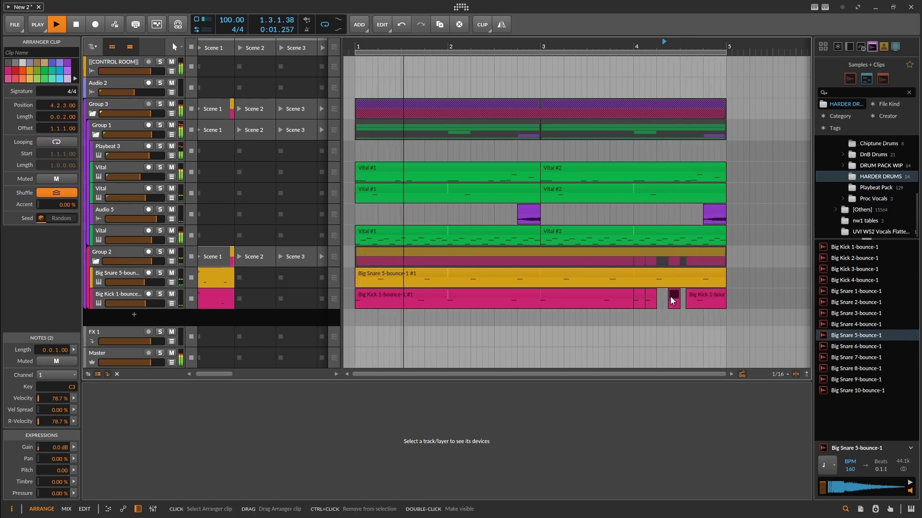
# Delete the two short kick clips in bar 4 and extend the kick clip starting at bar 4 to two beats
pyautogui.keyDown('ctrl'); pyautogui.click(650, 294); pyautogui.keyUp('ctrl')
pyautogui.press('Delete')
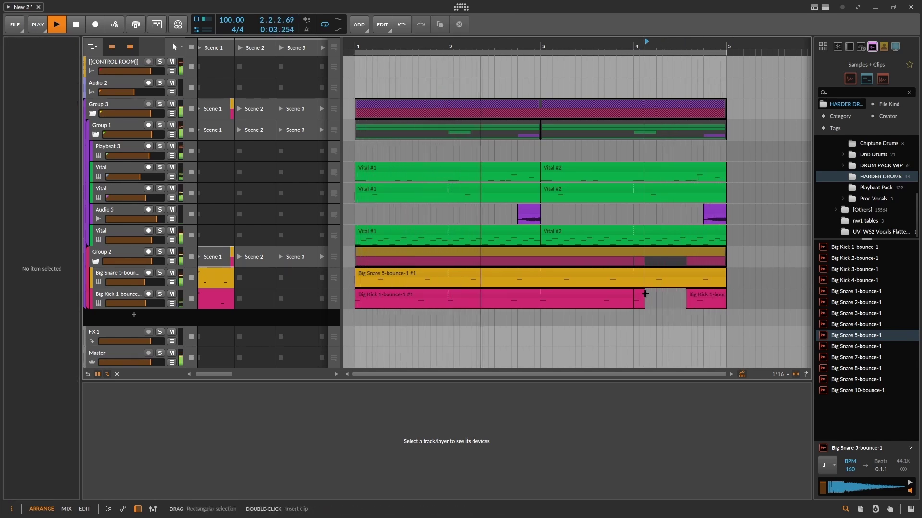
pyautogui.moveTo(644, 294); pyautogui.dragTo(677, 296)
# In the extended kick clip, copy the C3 kick note to 1.1.3 and 1.2.2, and return to the device view
pyautogui.doubleClick(658, 296)
pyautogui.scroll(-5, 417, 378)
pyautogui.scroll(-5, 354, 360)
pyautogui.moveTo(195, 455); pyautogui.dragTo(294, 450)
pyautogui.scroll(-3, 708, 427)
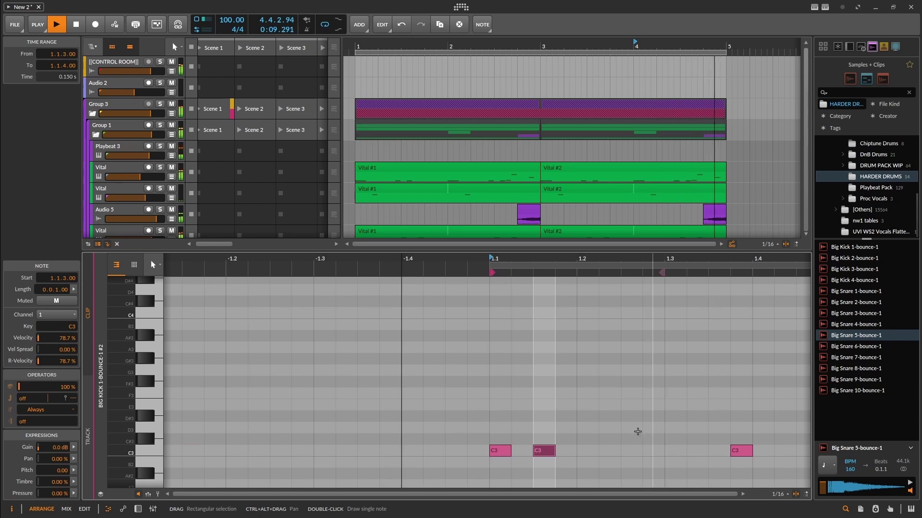
pyautogui.moveTo(541, 448); pyautogui.dragTo(616, 453)
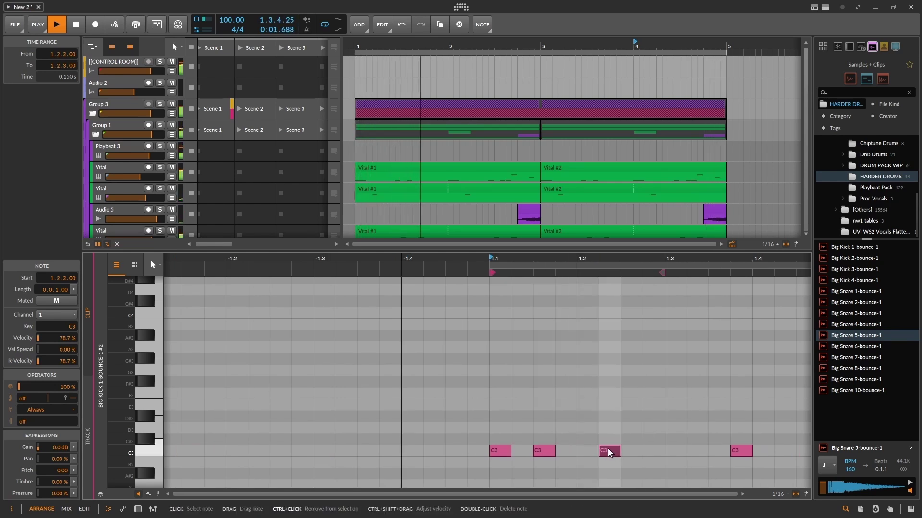
pyautogui.click(138, 509)
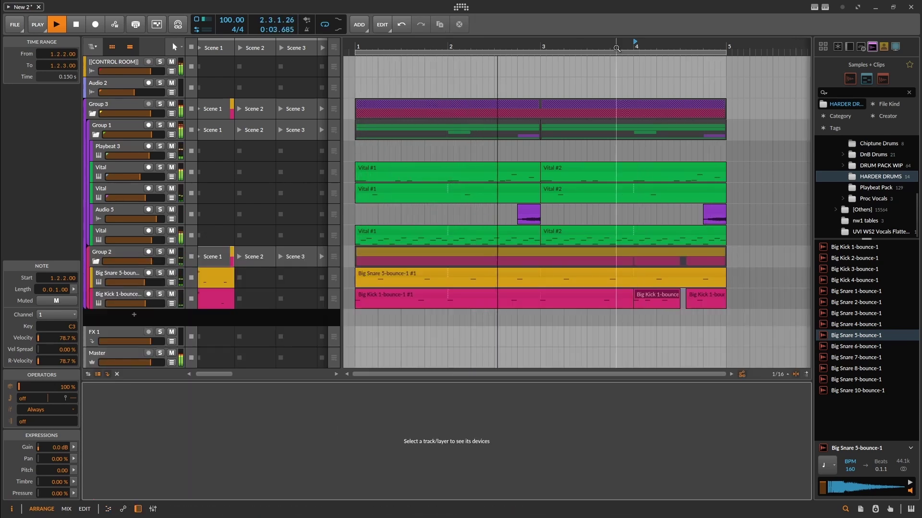